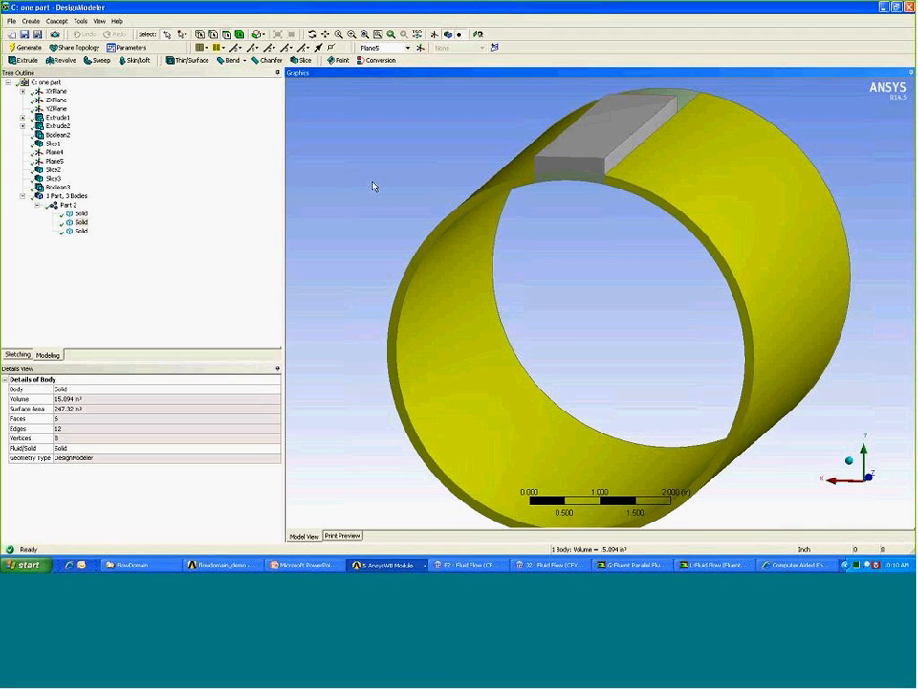
# - Select Part 2 of the one-part geometry and inspect the bodies grouped in it
pyautogui.click(381, 565)
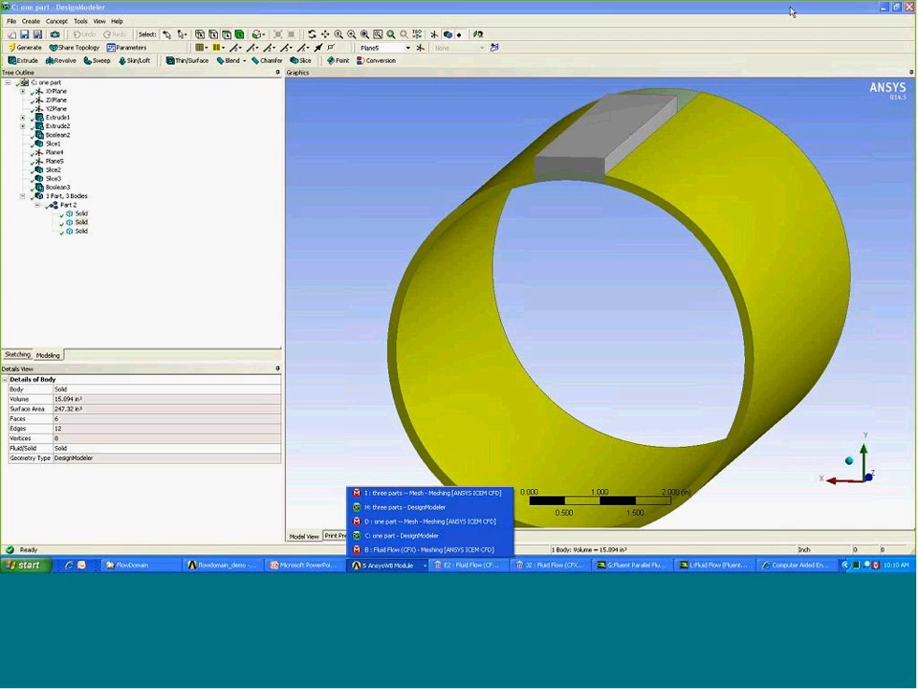
pyautogui.click(594, 13)
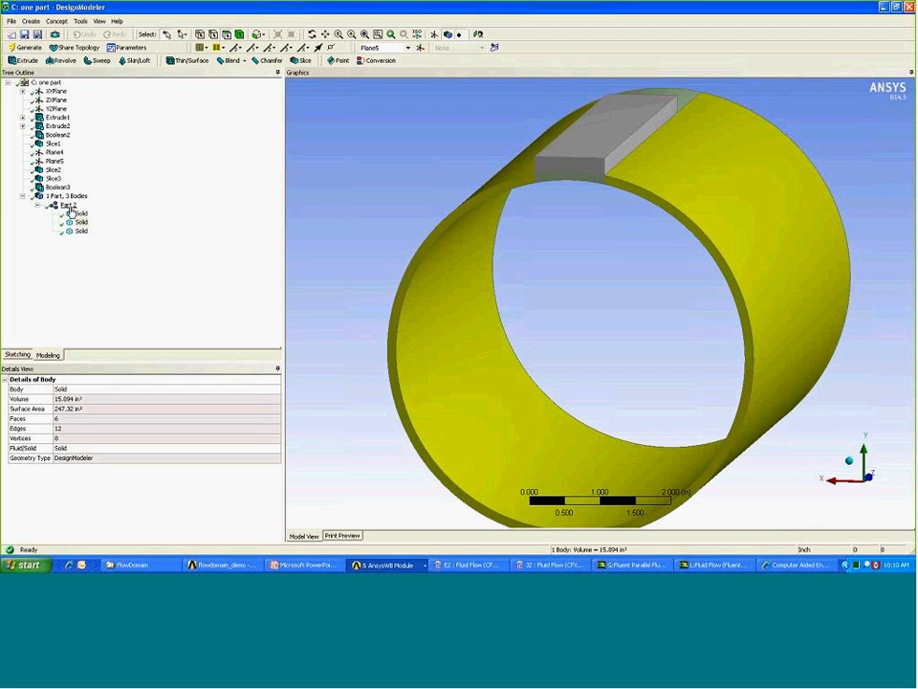
pyautogui.click(69, 206)
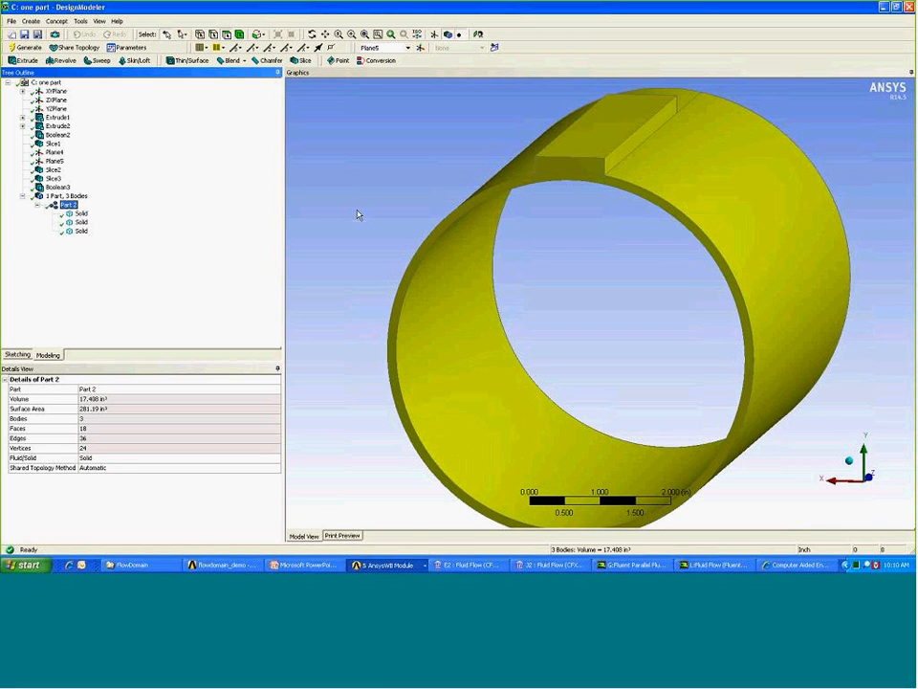
pyautogui.moveTo(358, 210); pyautogui.dragTo(360, 203, button='middle')
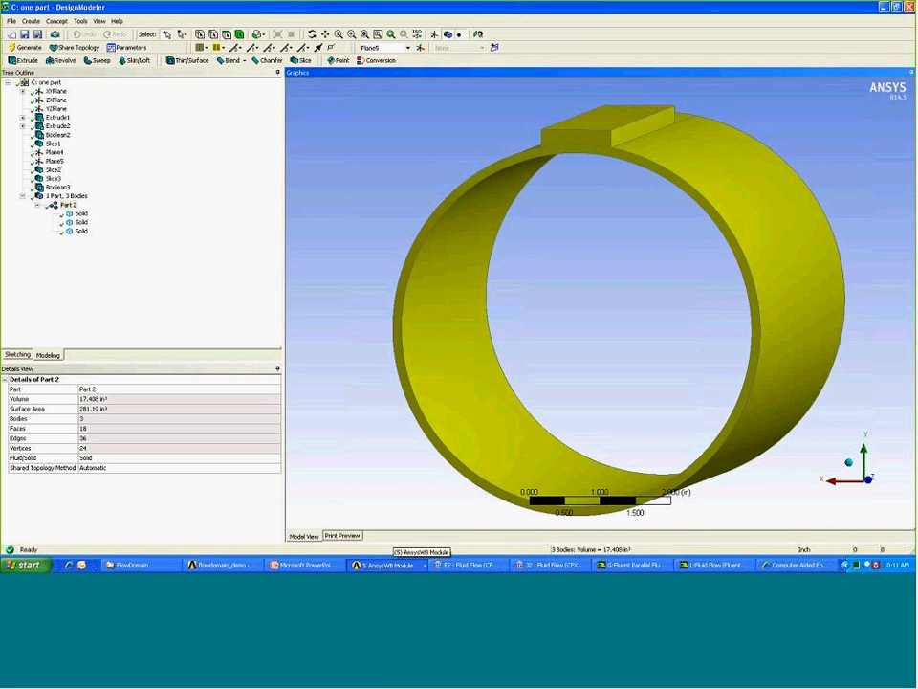
# - Switch to the Meshing window of the "one part" system, maximize it and shrink the Messages area to enlarge the mesh view
pyautogui.click(385, 565)
pyautogui.click(389, 522)
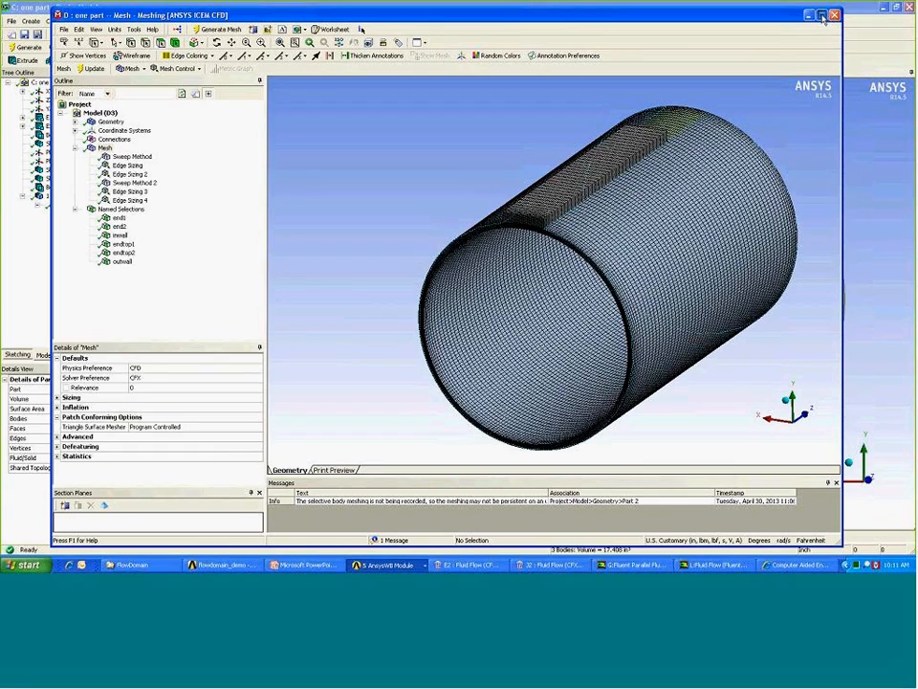
pyautogui.click(822, 16)
pyautogui.moveTo(869, 178)
pyautogui.mouseDown()
pyautogui.moveTo(904, 164)
pyautogui.moveTo(864, 172)
pyautogui.mouseUp()
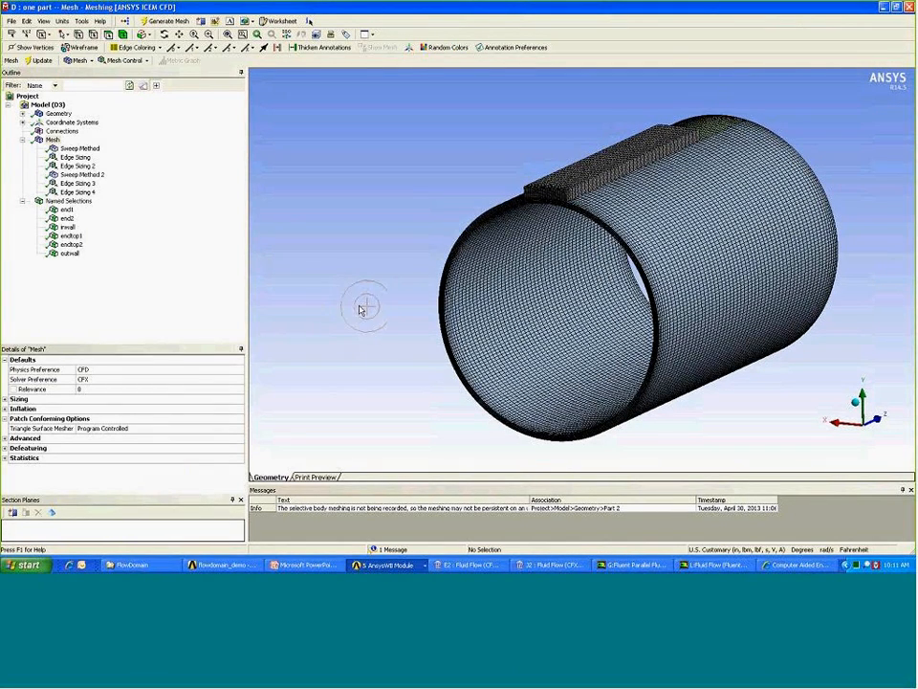
pyautogui.moveTo(359, 304); pyautogui.dragTo(364, 312)
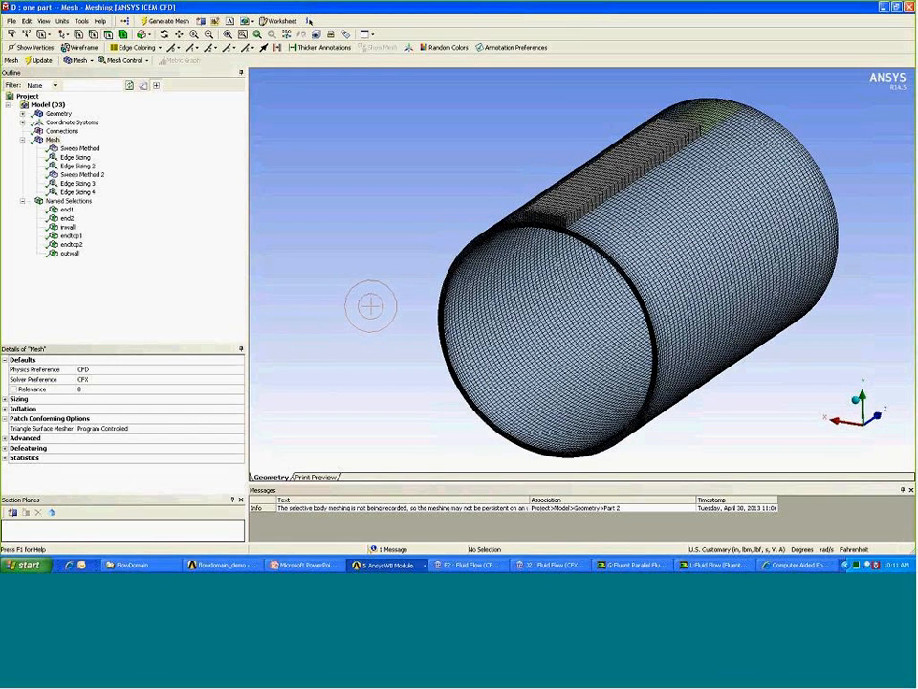
pyautogui.moveTo(411, 483); pyautogui.dragTo(411, 519)
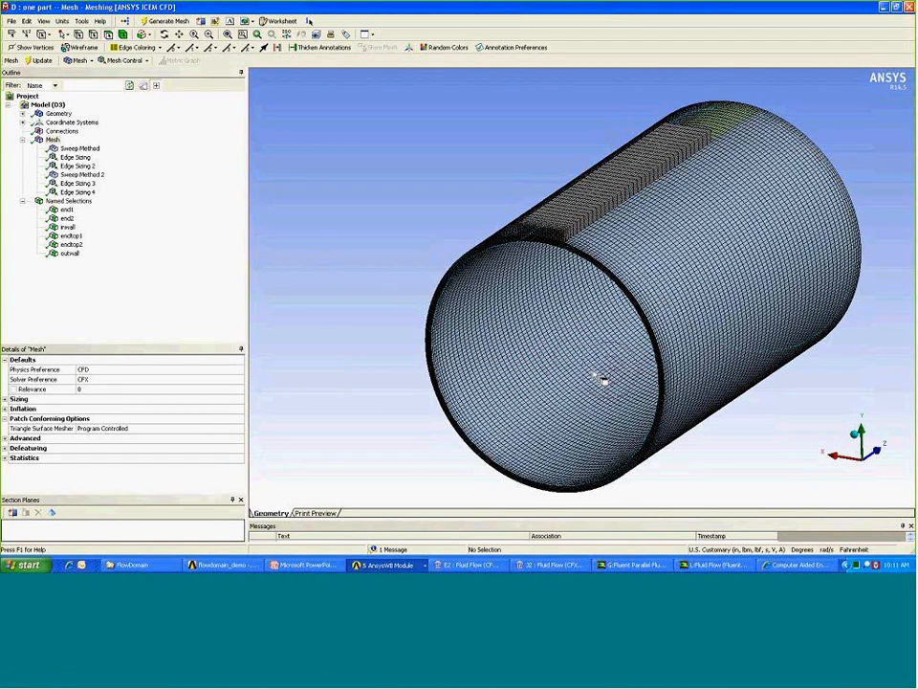
# - Check the scoped bodies and settings of Sweep Method and Sweep Method 2 on the cylinder and the piece under the block
pyautogui.keyDown('ctrl'); pyautogui.moveTo(598, 379); pyautogui.dragTo(560, 339, button='middle'); pyautogui.keyUp('ctrl')
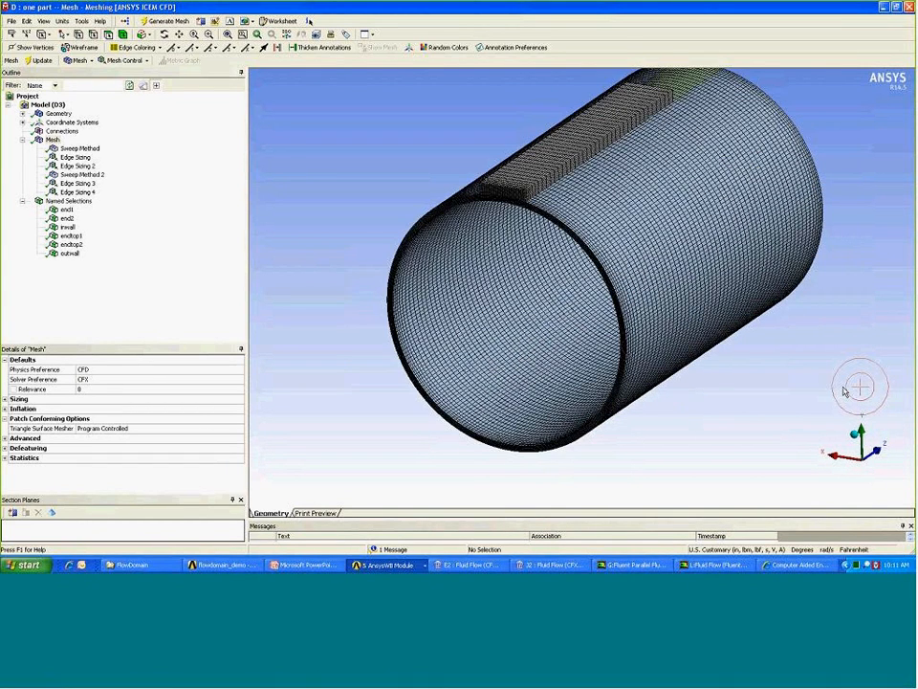
pyautogui.moveTo(836, 385); pyautogui.dragTo(811, 380, button='middle')
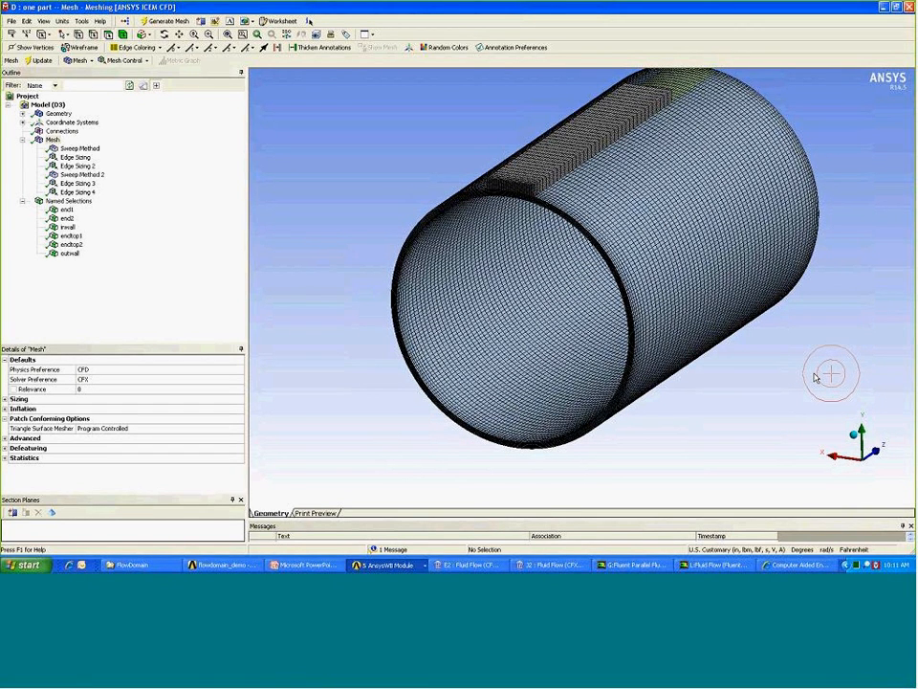
pyautogui.moveTo(805, 375); pyautogui.dragTo(775, 353, button='middle')
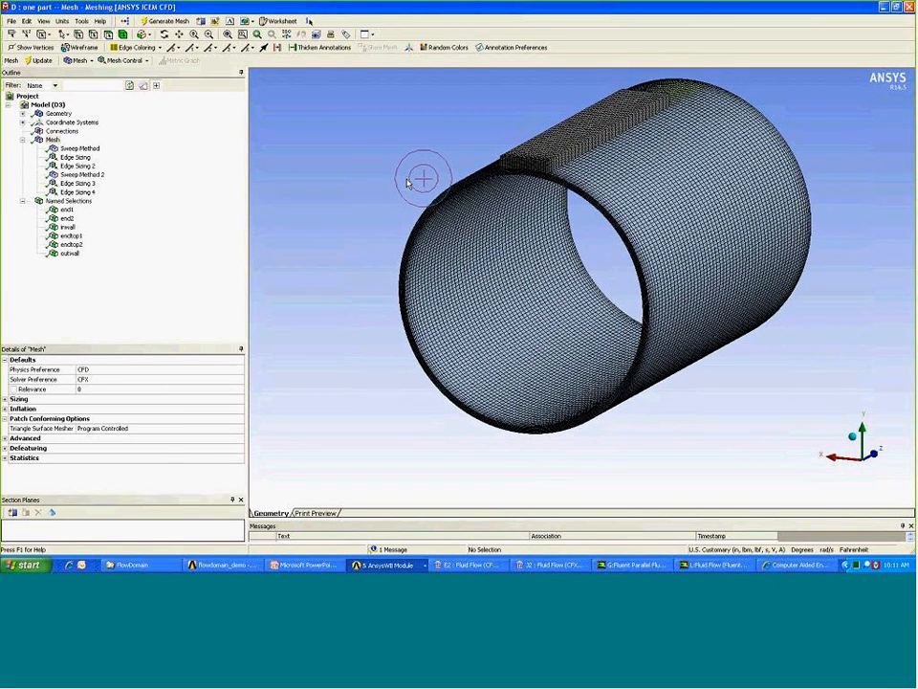
pyautogui.click(86, 149)
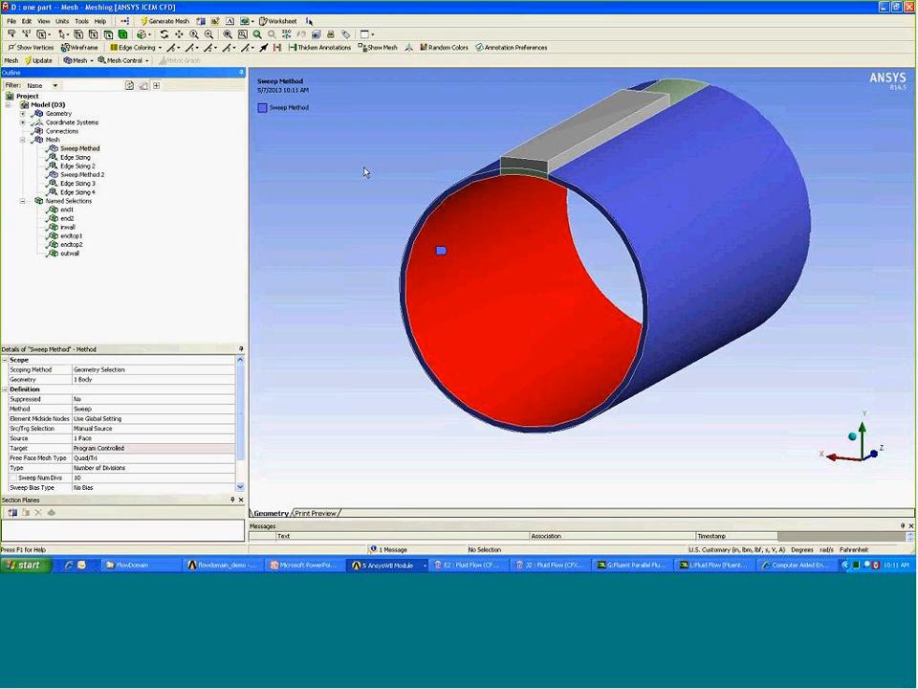
pyautogui.click(85, 174)
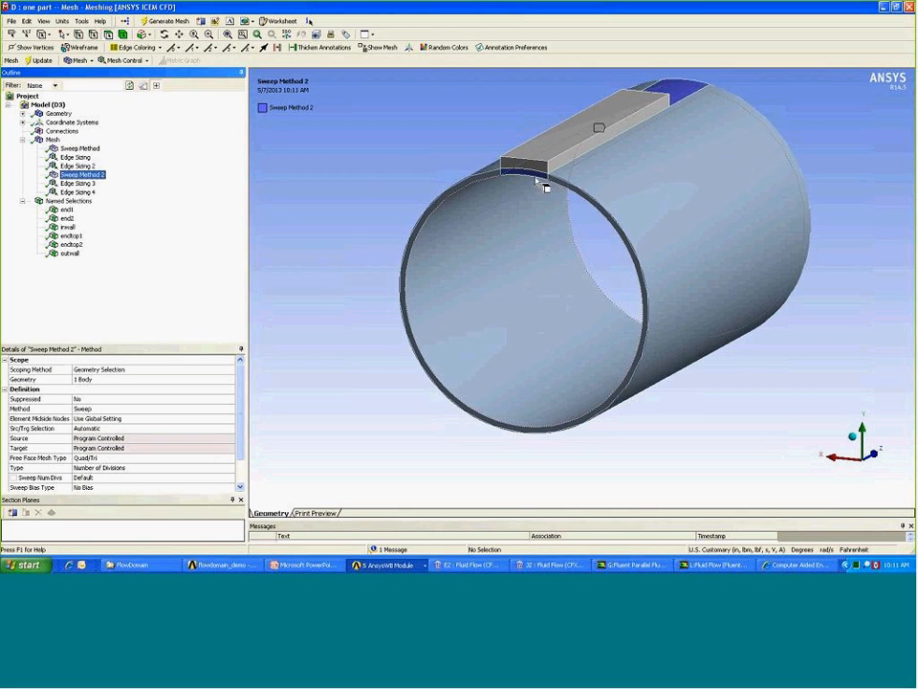
pyautogui.moveTo(348, 175)
pyautogui.mouseDown(button='middle')
pyautogui.moveTo(342, 187)
pyautogui.moveTo(344, 178)
pyautogui.mouseUp(button='middle')
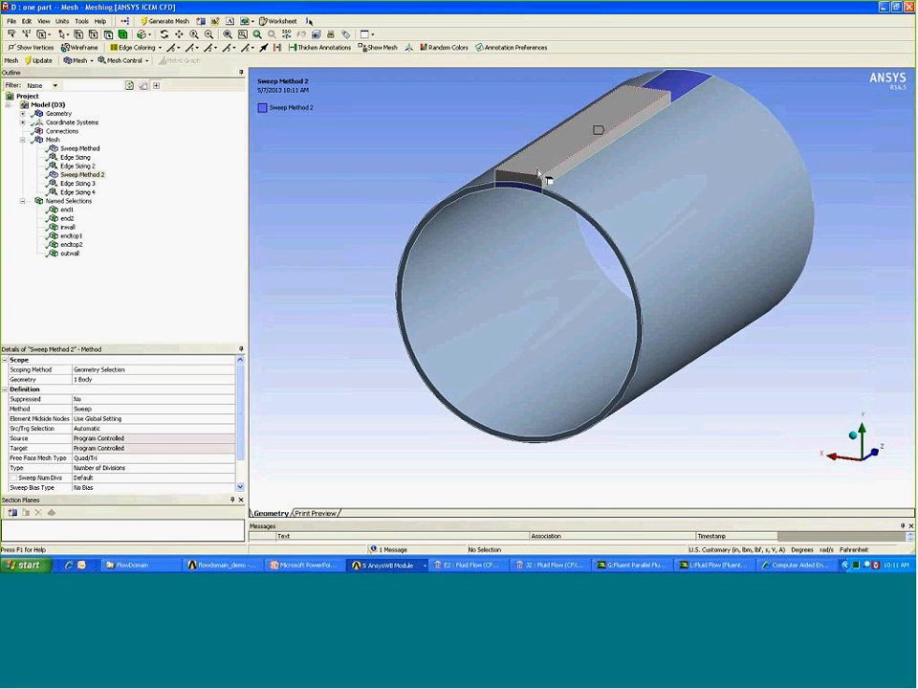
pyautogui.moveTo(547, 175); pyautogui.dragTo(552, 166, button='middle')
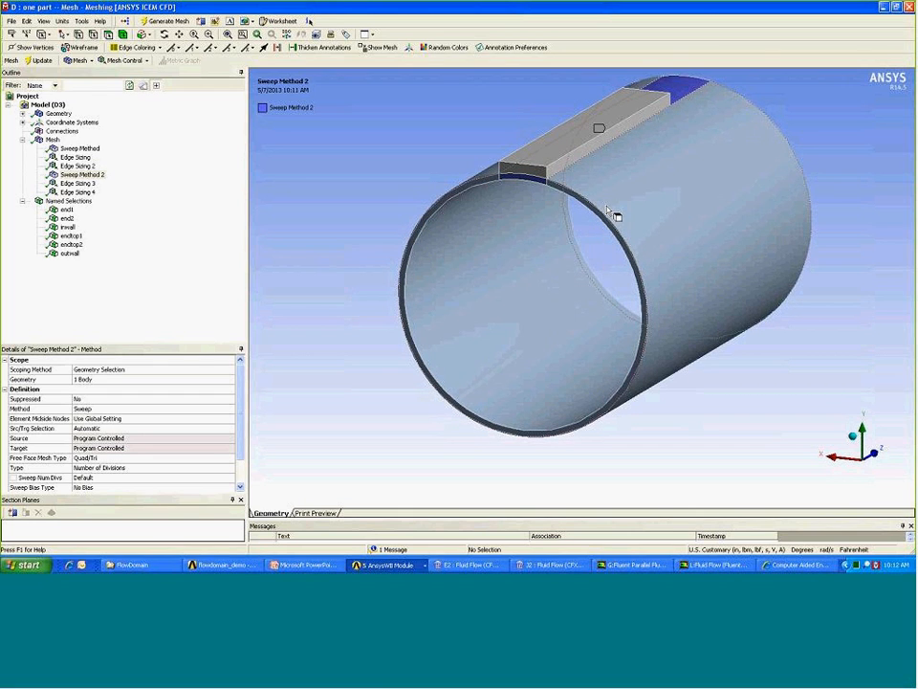
# - Display the full mesh, and check the edges and number of divisions defined in Edge Sizing and Edge Sizing 2
pyautogui.click(52, 140)
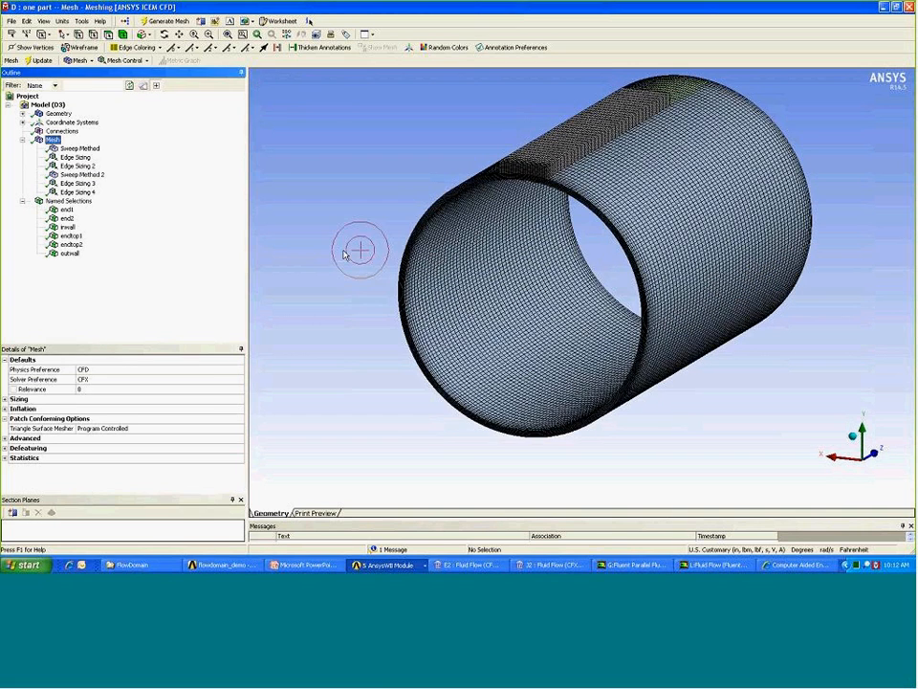
pyautogui.keyDown('ctrl'); pyautogui.moveTo(459, 283); pyautogui.dragTo(463, 302, button='middle'); pyautogui.keyUp('ctrl')
pyautogui.click(74, 157)
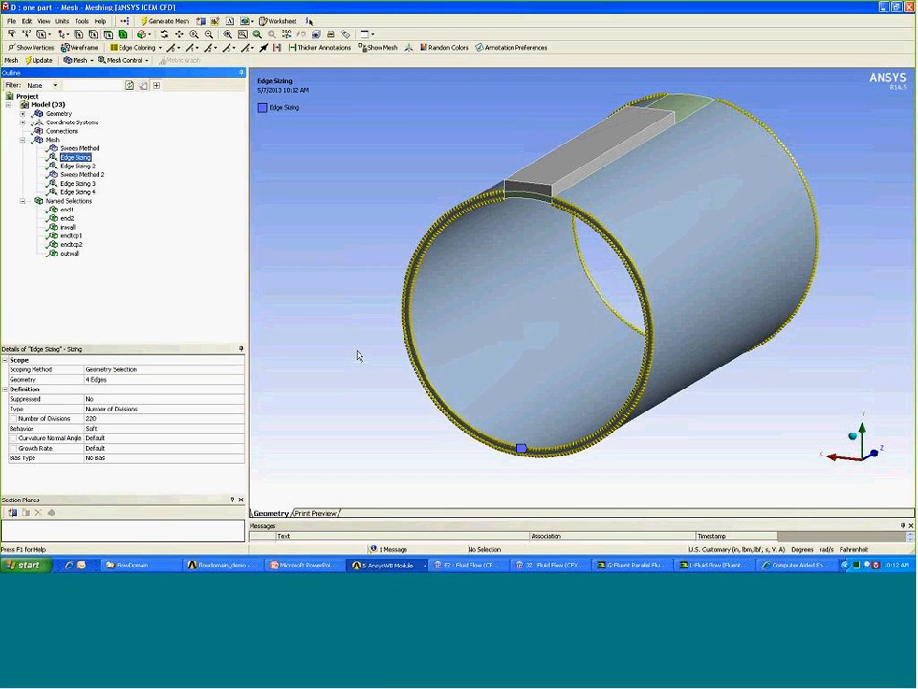
pyautogui.click(79, 165)
pyautogui.moveTo(429, 168); pyautogui.dragTo(590, 134, button='middle')
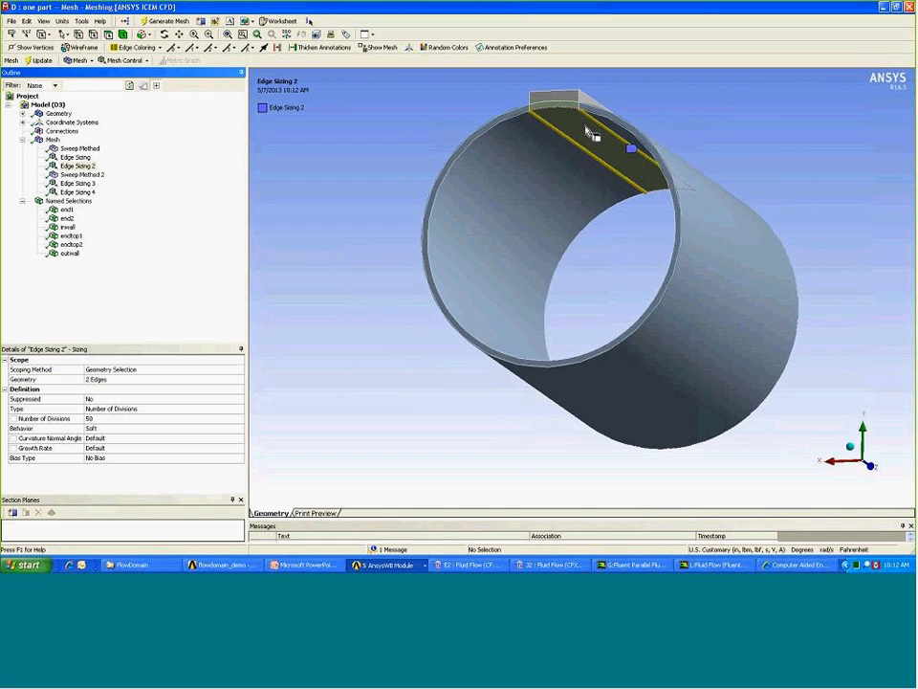
pyautogui.moveTo(788, 162); pyautogui.dragTo(793, 186, button='middle')
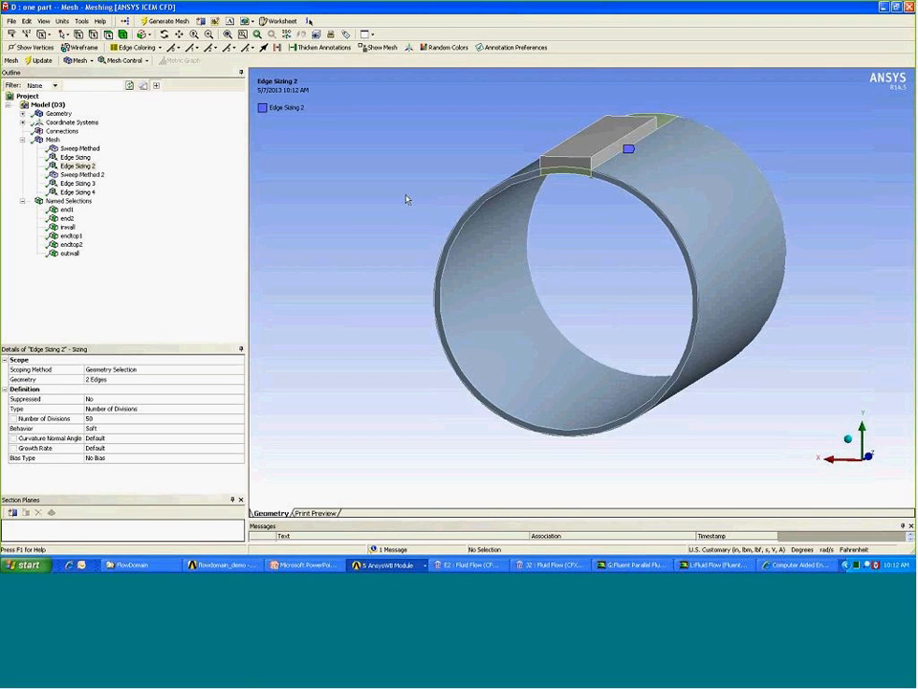
pyautogui.keyDown('ctrl'); pyautogui.moveTo(404, 195); pyautogui.dragTo(383, 223, button='middle'); pyautogui.keyUp('ctrl')
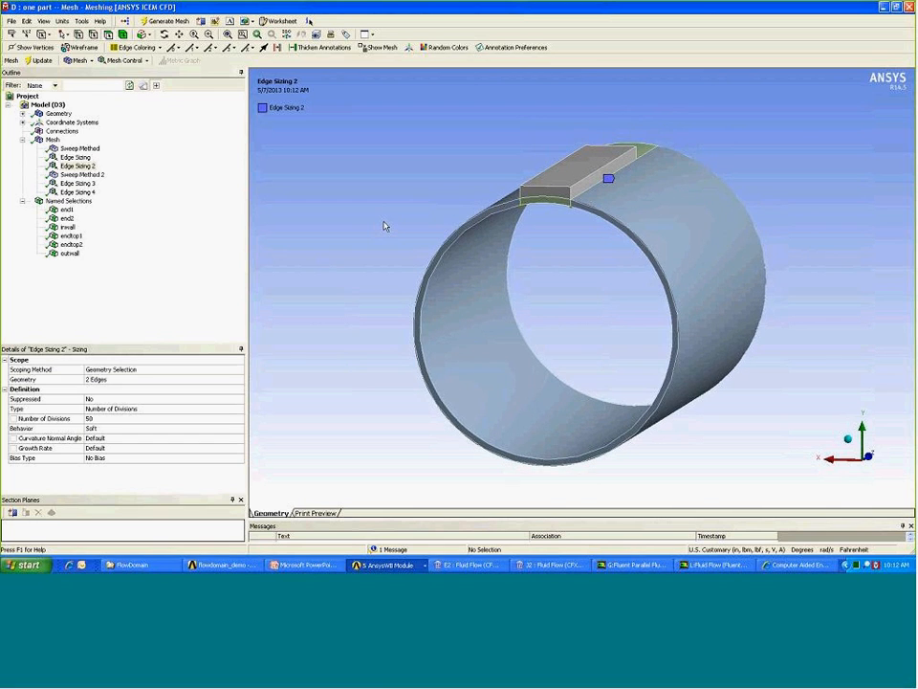
pyautogui.moveTo(373, 212); pyautogui.dragTo(369, 216, button='middle')
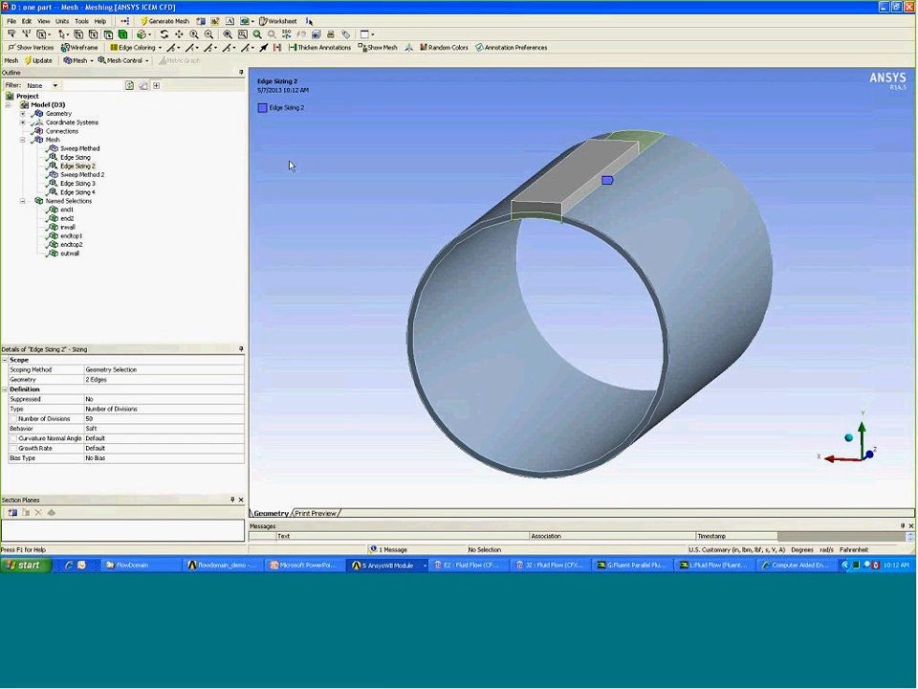
# - Display the mesh and examine up close how the elements line up where the rectangular block, the piece beneath it and the cylinder meet
pyautogui.click(52, 140)
pyautogui.moveTo(441, 160); pyautogui.dragTo(668, 297, button='right')
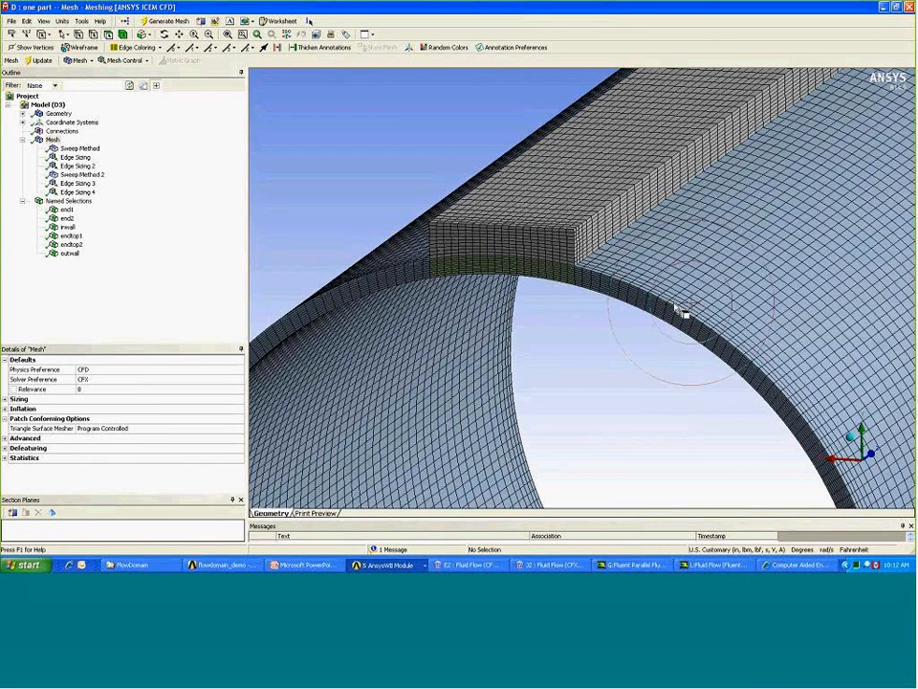
pyautogui.keyDown('ctrl'); pyautogui.moveTo(647, 417); pyautogui.dragTo(736, 353, button='middle'); pyautogui.keyUp('ctrl')
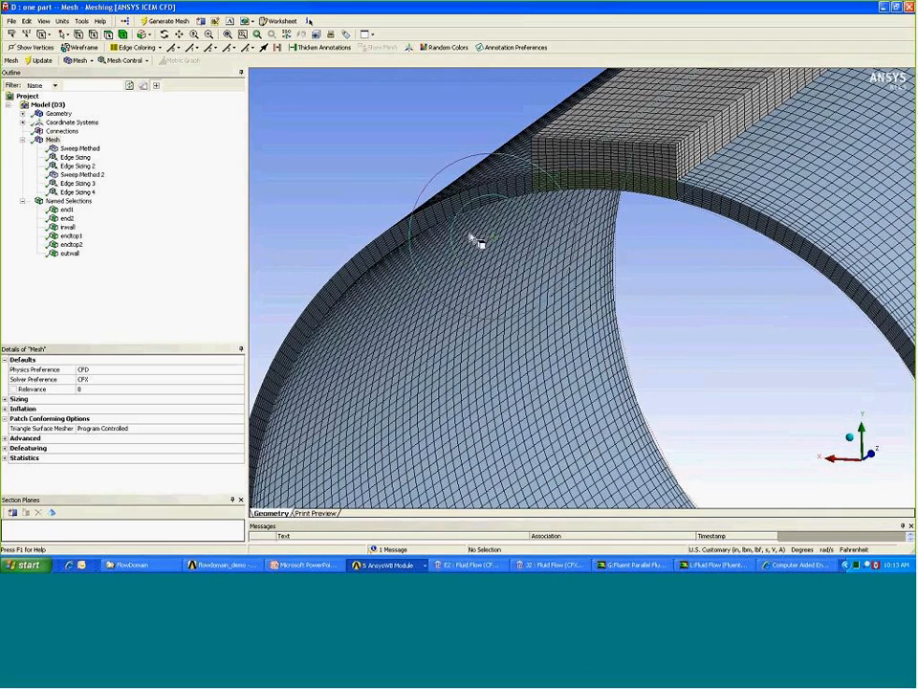
pyautogui.scroll(5, 456, 169)
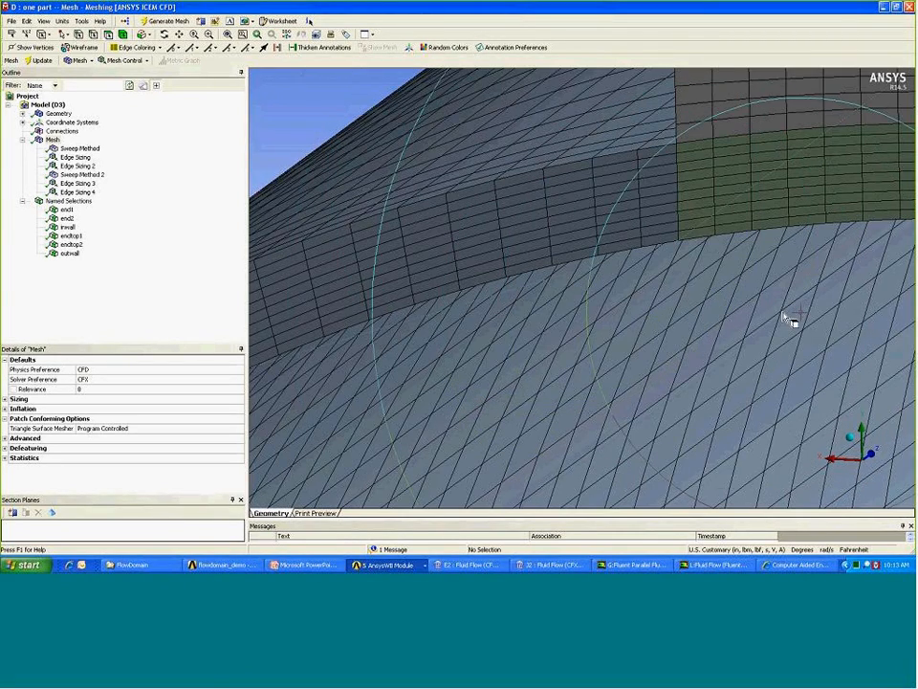
pyautogui.keyDown('ctrl'); pyautogui.moveTo(784, 310); pyautogui.dragTo(636, 303, button='middle'); pyautogui.keyUp('ctrl')
pyautogui.scroll(-5, 640, 311)
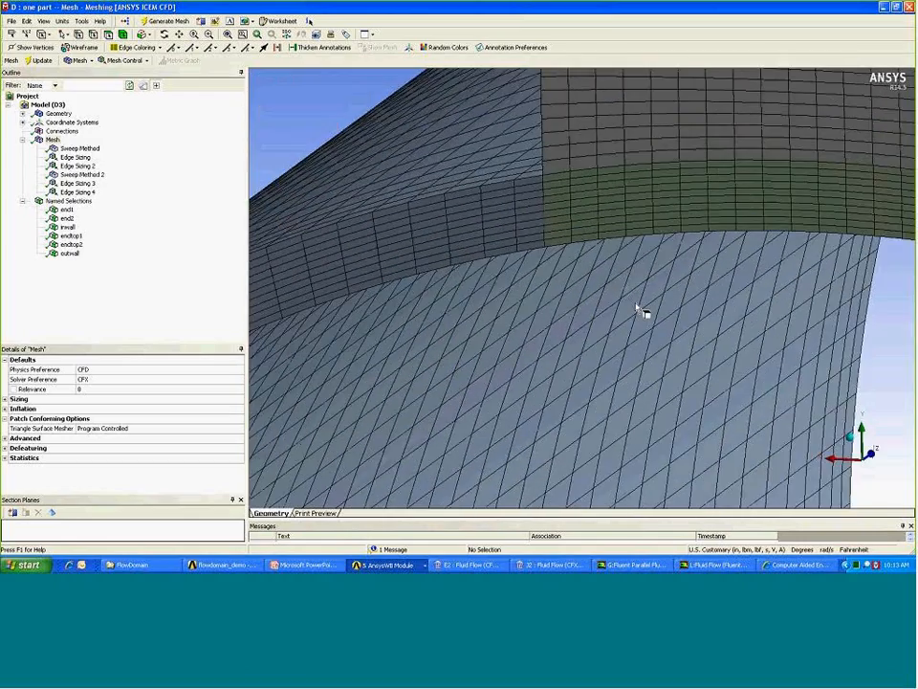
pyautogui.moveTo(825, 339); pyautogui.dragTo(728, 285, button='middle')
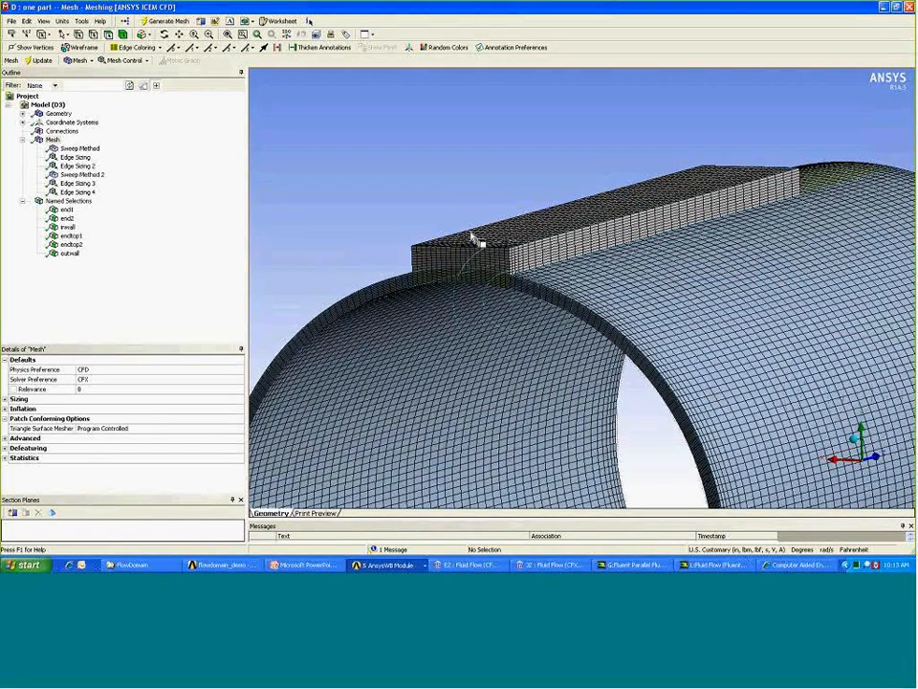
pyautogui.moveTo(483, 215); pyautogui.dragTo(615, 318, button='right')
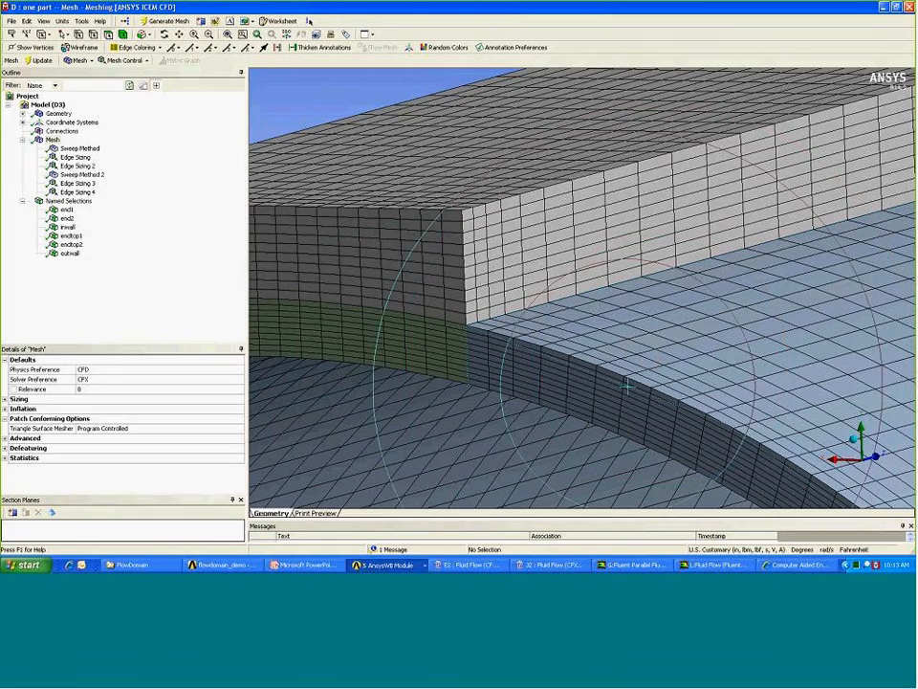
pyautogui.moveTo(639, 416); pyautogui.dragTo(607, 139)
pyautogui.moveTo(577, 248)
pyautogui.mouseDown()
pyautogui.moveTo(593, 248)
pyautogui.moveTo(585, 229)
pyautogui.mouseUp()
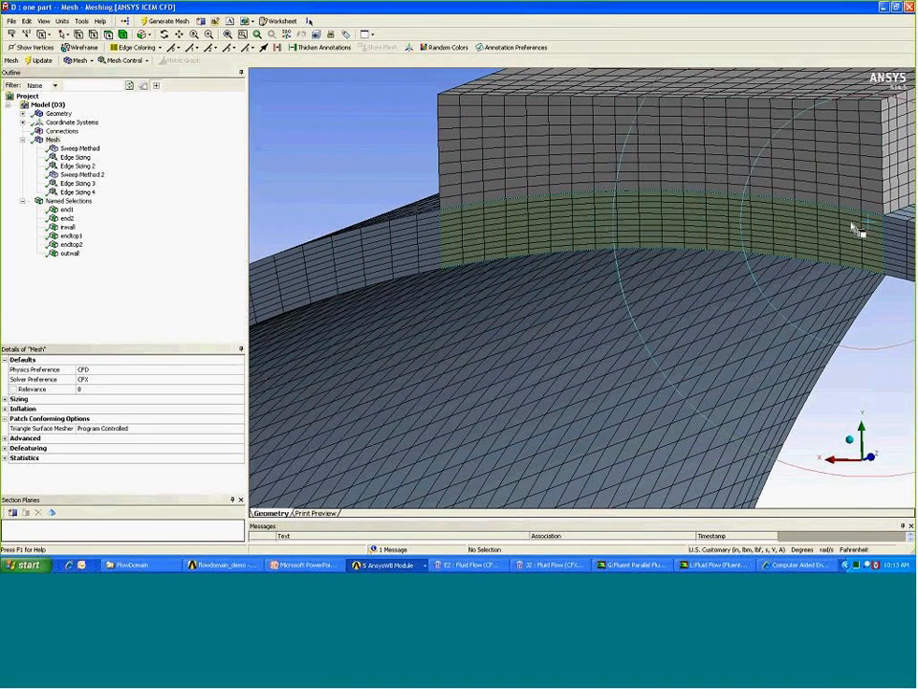
pyautogui.moveTo(863, 226); pyautogui.dragTo(806, 235)
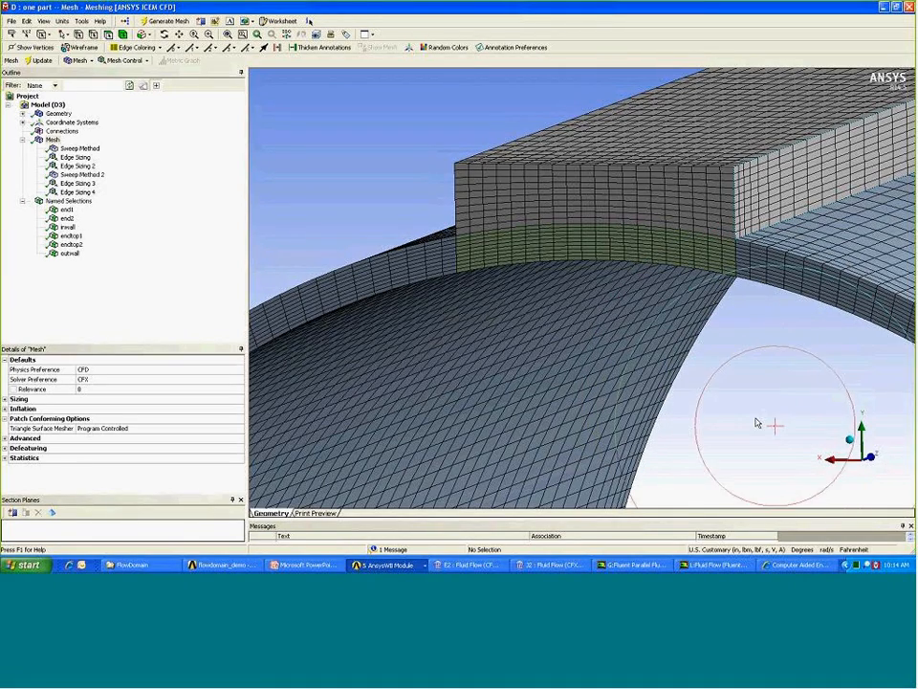
# - Expand the mesh statistics to check the node and element counts
pyautogui.keyDown('ctrl'); pyautogui.moveTo(754, 411); pyautogui.dragTo(776, 284, button='middle'); pyautogui.keyUp('ctrl')
pyautogui.moveTo(842, 227); pyautogui.dragTo(848, 224, button='middle')
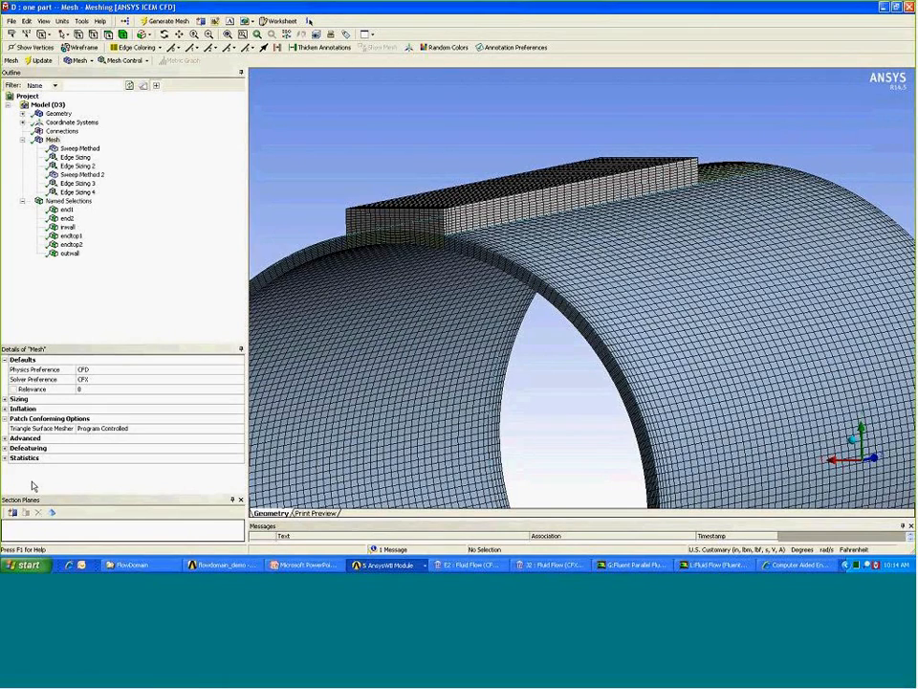
pyautogui.click(5, 457)
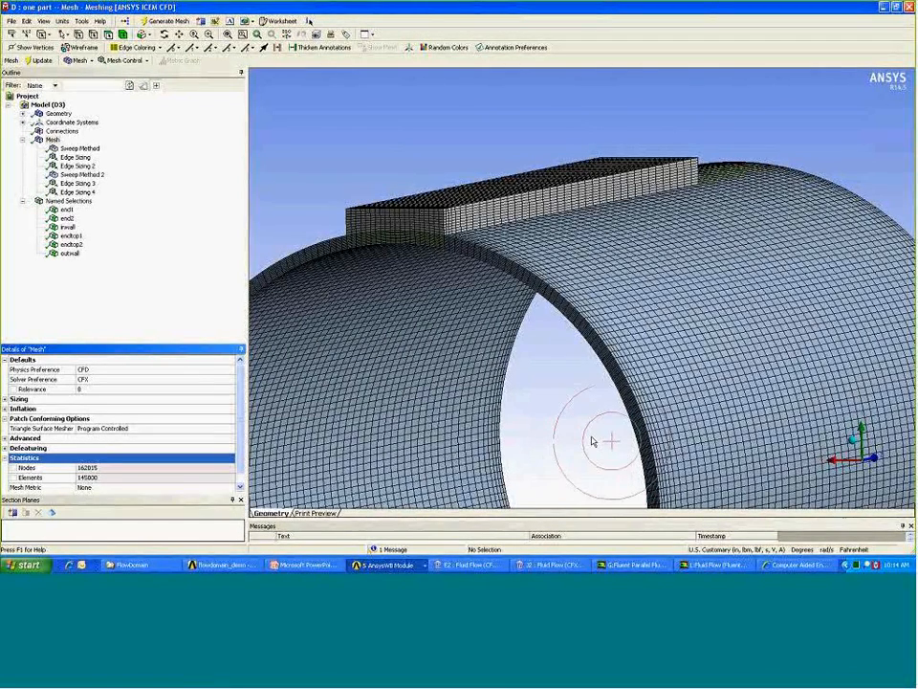
pyautogui.moveTo(592, 436); pyautogui.dragTo(650, 323)
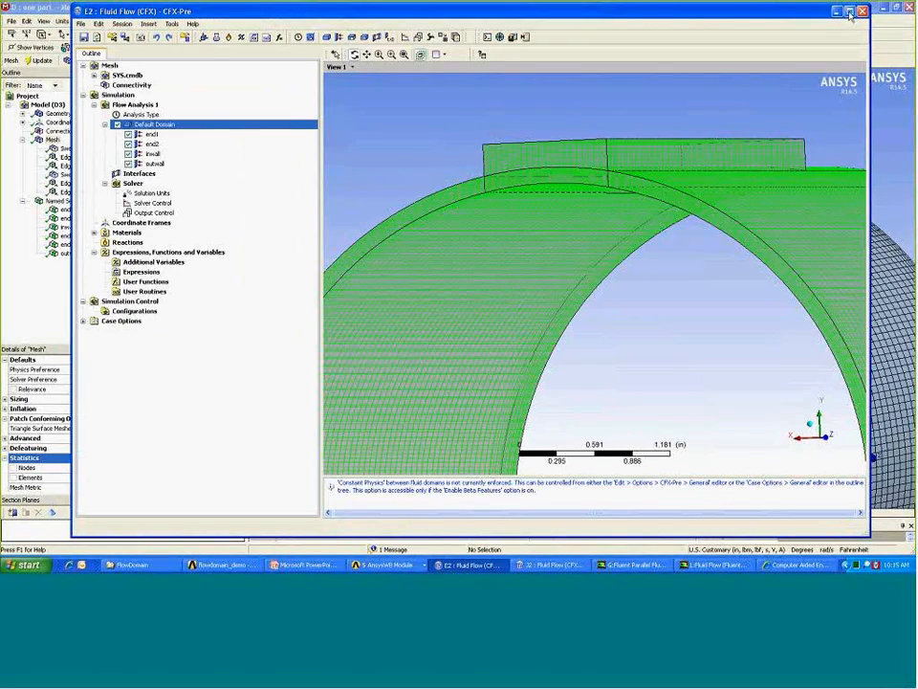
# - Switch to the maximized E2 Fluid Flow setup in CFX-Pre and inspect the Default Domain around the block on the cylinder
pyautogui.click(850, 14)
pyautogui.moveTo(755, 90); pyautogui.dragTo(731, 206)
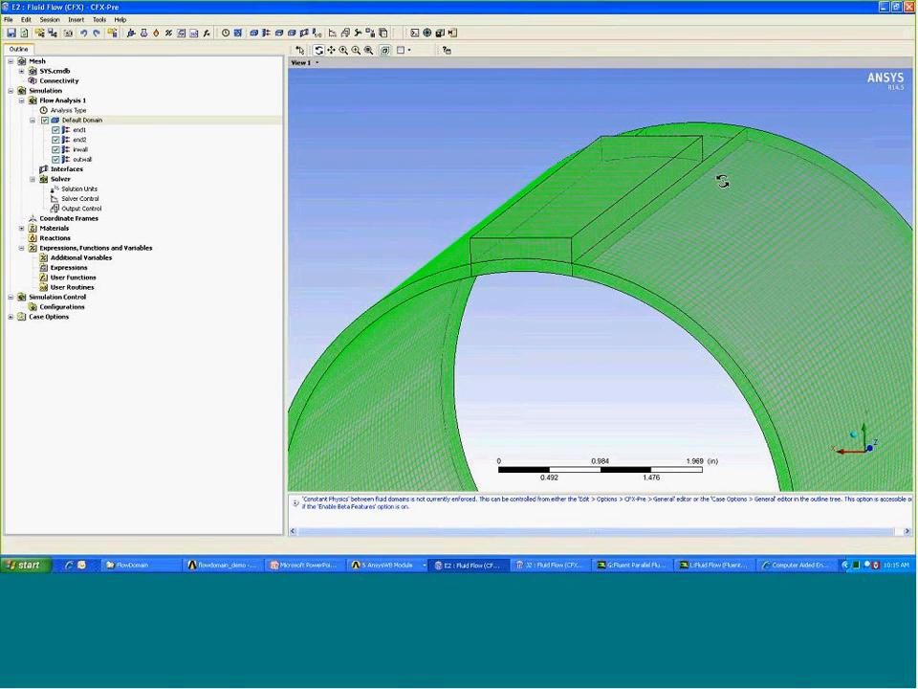
pyautogui.moveTo(720, 174); pyautogui.dragTo(674, 174)
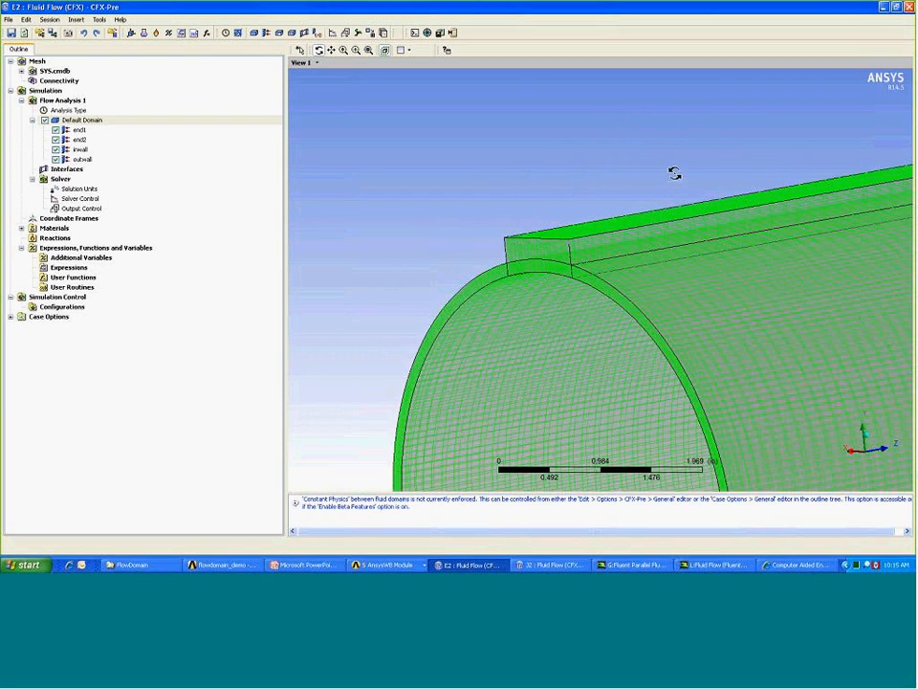
pyautogui.moveTo(660, 292); pyautogui.dragTo(660, 325)
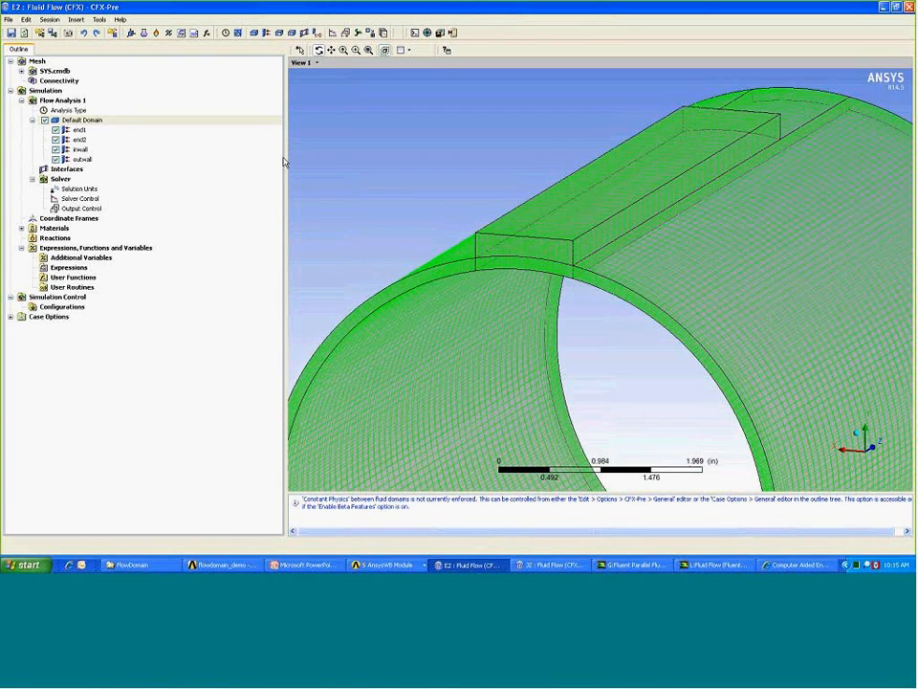
# - Highlight the end1, end2, inwall and outwall boundaries of the Default Domain one after another to check which faces each covers
pyautogui.click(79, 129)
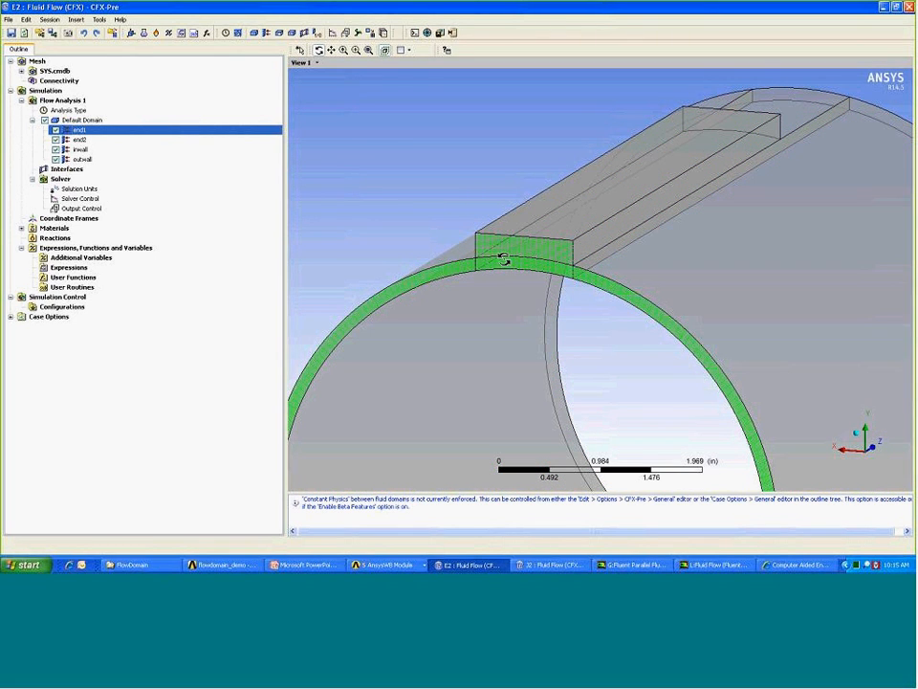
pyautogui.press('Down')
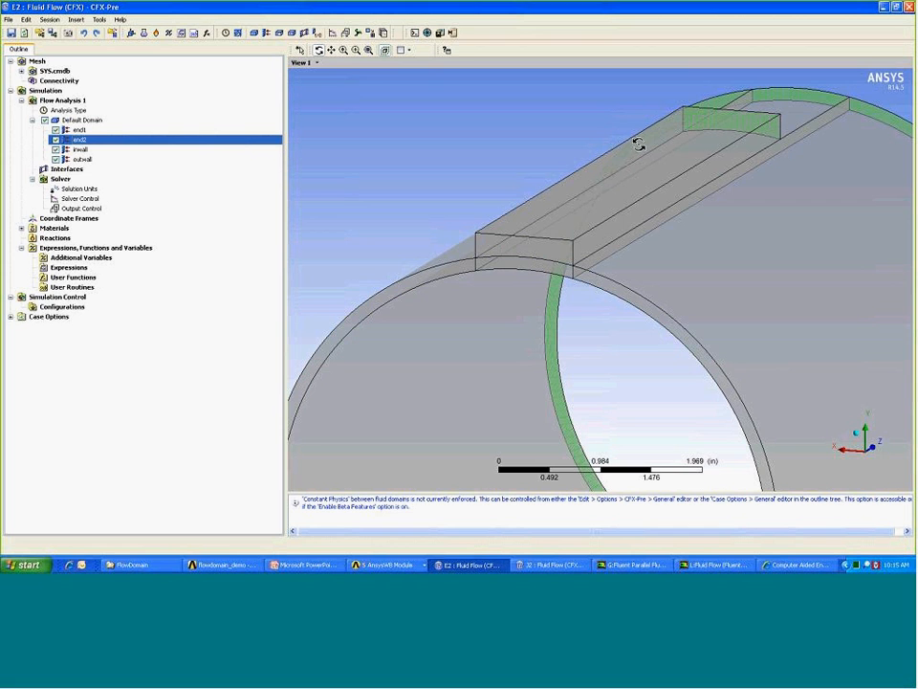
pyautogui.press('Down')
pyautogui.moveTo(607, 163); pyautogui.dragTo(611, 201)
pyautogui.click(84, 160)
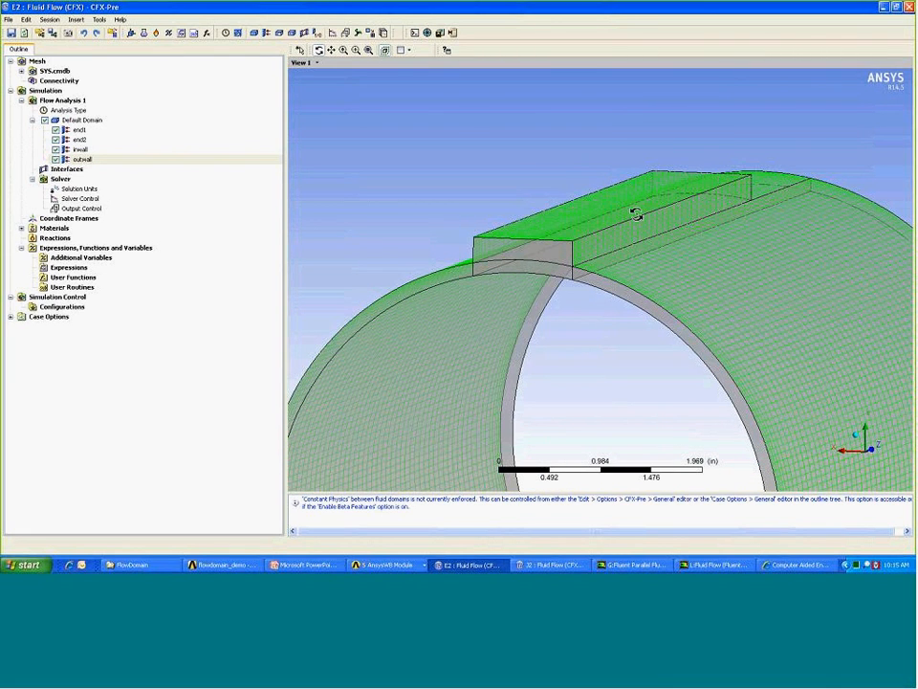
# - Examine the outwall boundary up close from several angles where the rectangular block sits on the cylinder
pyautogui.moveTo(617, 242); pyautogui.dragTo(676, 234, button='middle')
pyautogui.scroll(5, 676, 235)
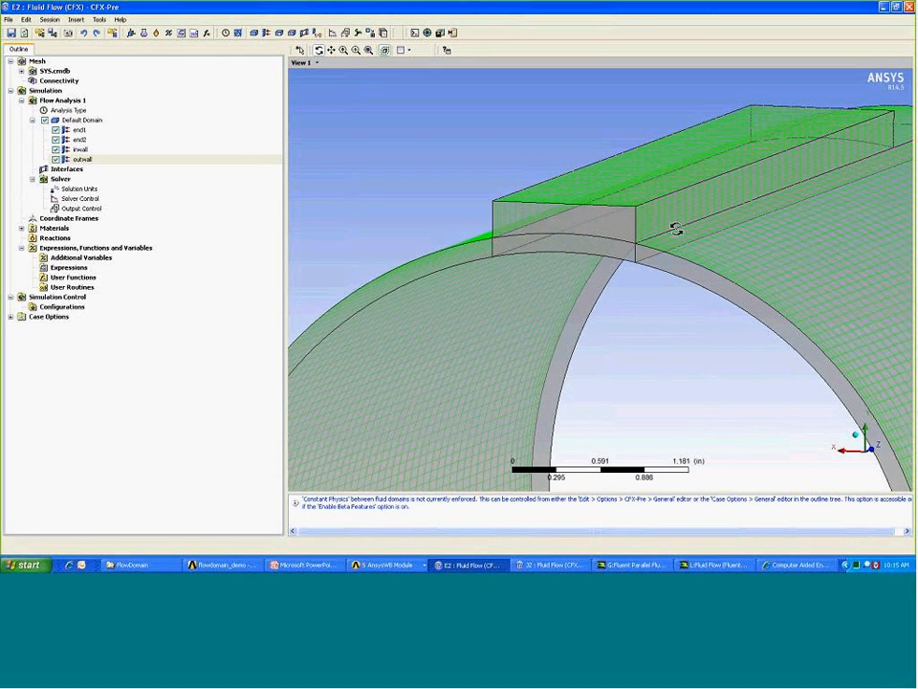
pyautogui.moveTo(693, 229); pyautogui.dragTo(712, 223, button='middle')
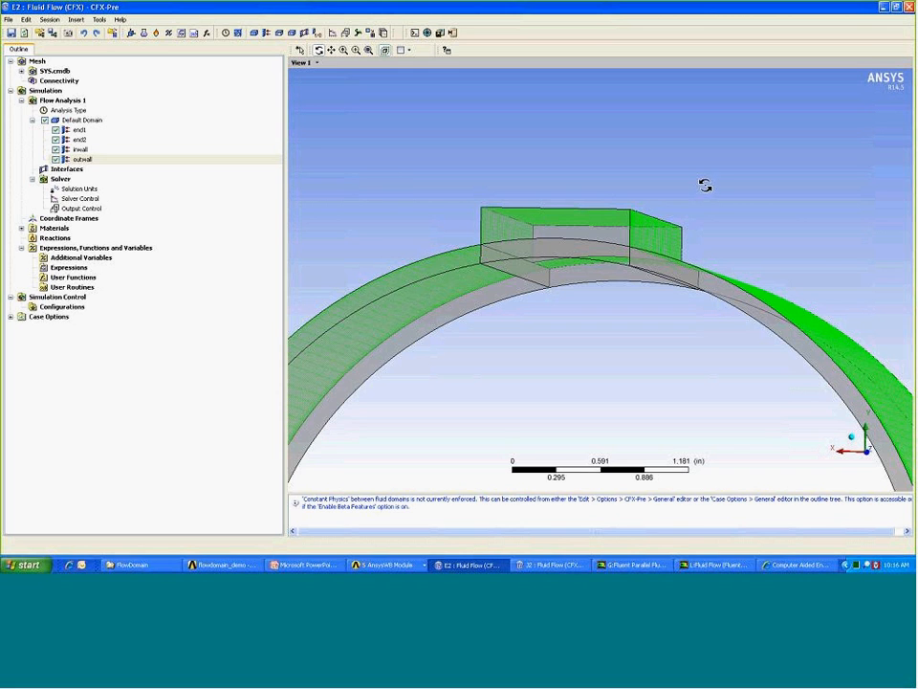
pyautogui.moveTo(705, 185); pyautogui.dragTo(703, 190)
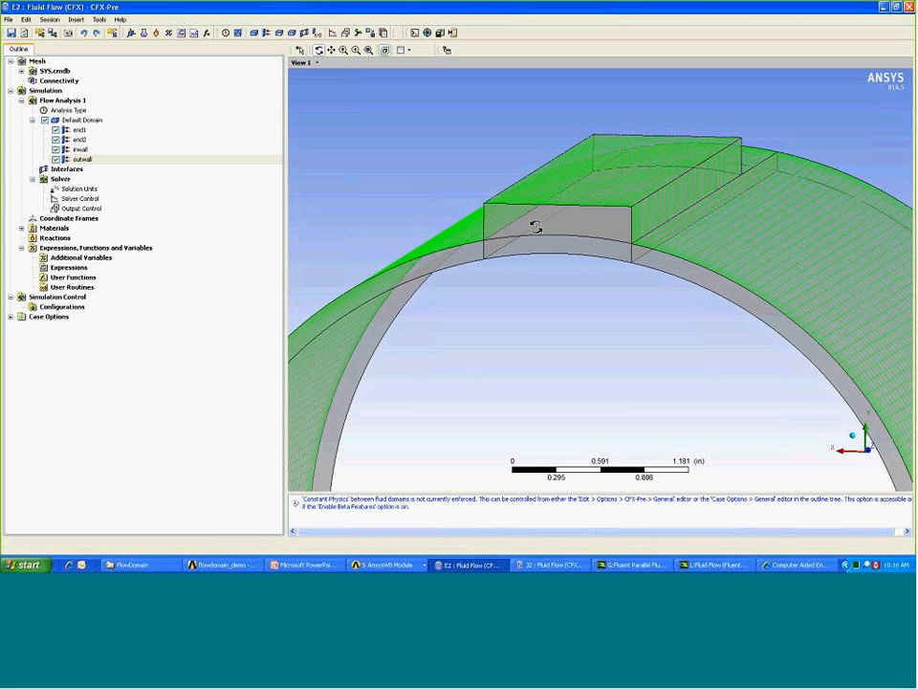
pyautogui.moveTo(628, 232); pyautogui.dragTo(580, 238)
pyautogui.moveTo(521, 238)
pyautogui.mouseDown()
pyautogui.moveTo(610, 254)
pyautogui.moveTo(508, 248)
pyautogui.mouseUp()
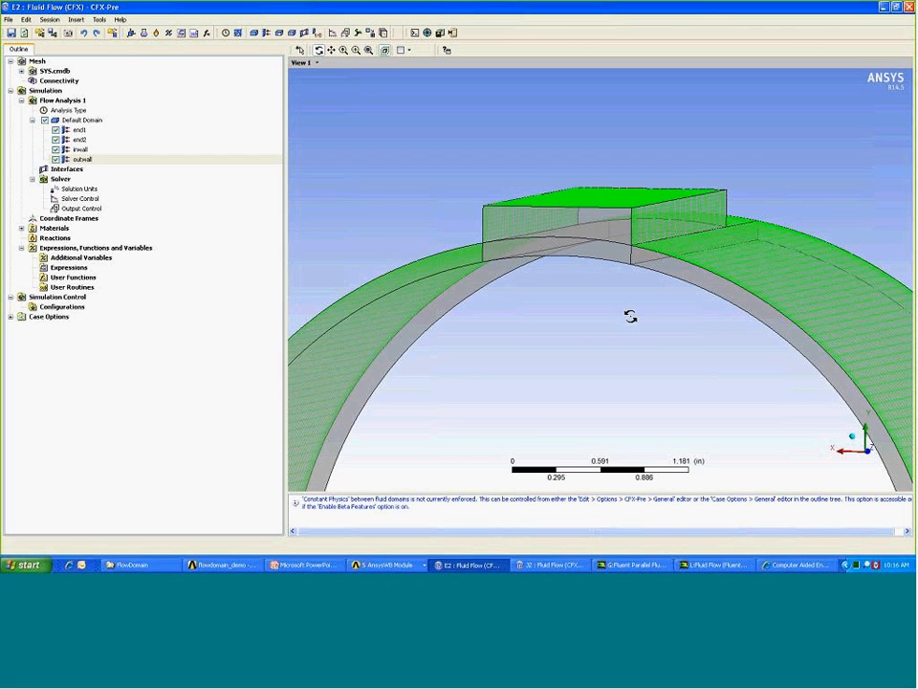
pyautogui.moveTo(630, 316); pyautogui.dragTo(630, 319)
pyautogui.scroll(5, 631, 319)
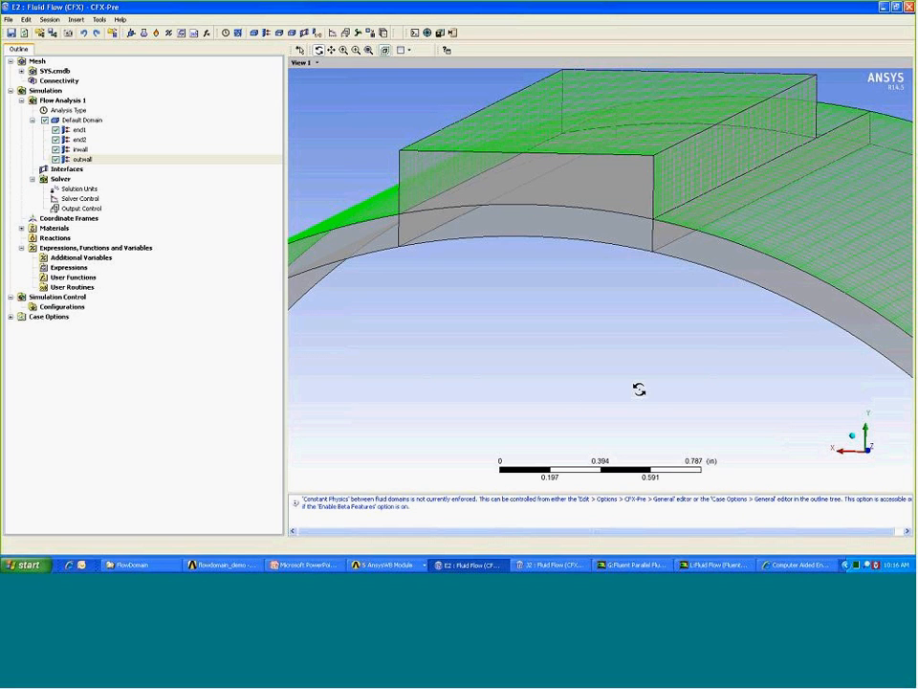
pyautogui.moveTo(640, 389); pyautogui.dragTo(639, 388)
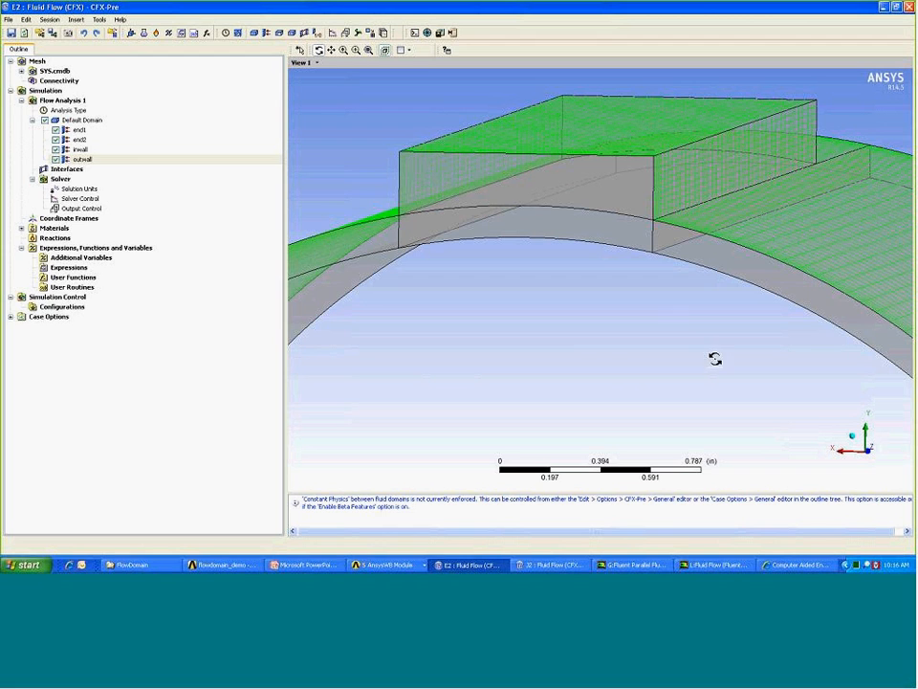
pyautogui.moveTo(689, 345)
pyautogui.mouseDown()
pyautogui.moveTo(699, 344)
pyautogui.moveTo(693, 339)
pyautogui.mouseUp()
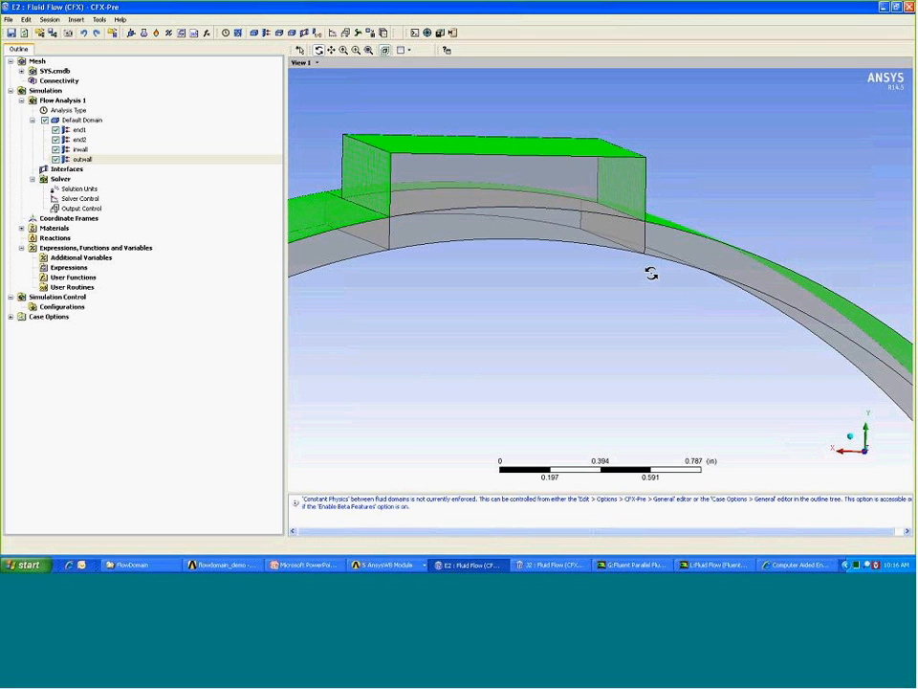
pyautogui.moveTo(651, 274); pyautogui.dragTo(645, 271)
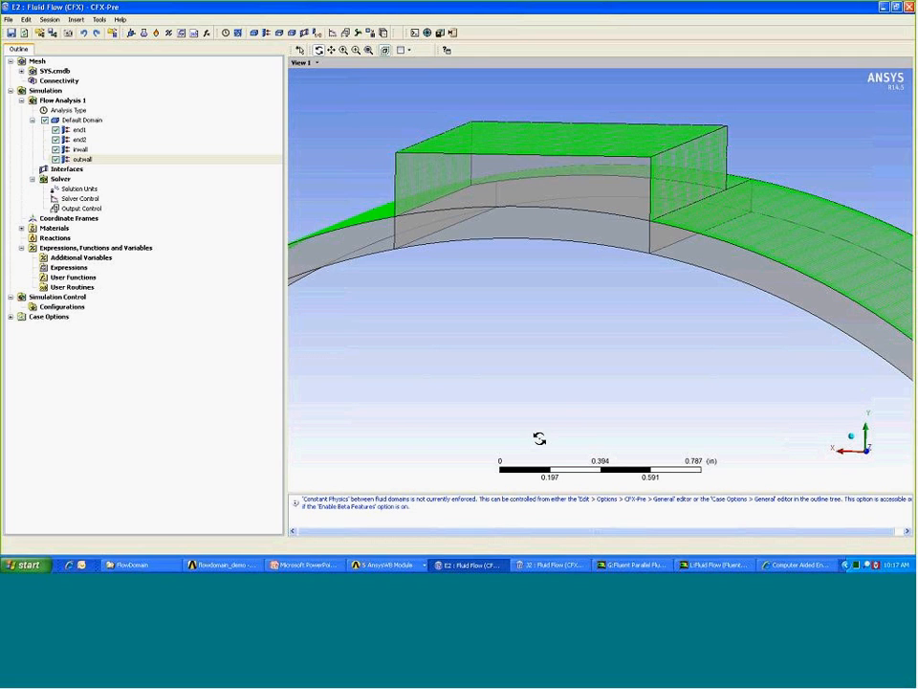
# - View the Workbench project schematic, then switch to the maximized system G Fluent session and inspect its mesh around the block
pyautogui.click(233, 566)
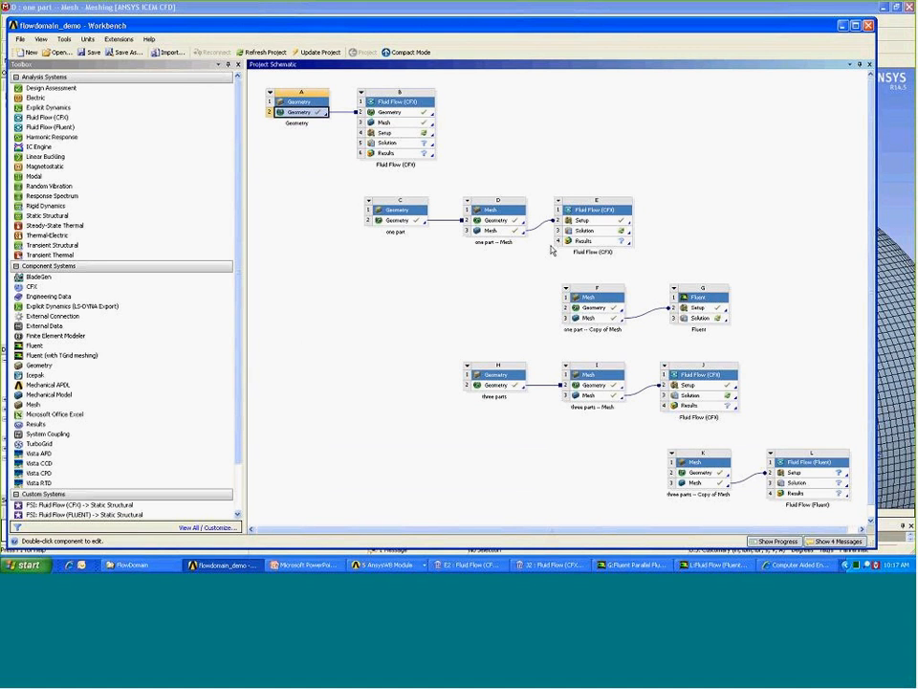
pyautogui.click(855, 26)
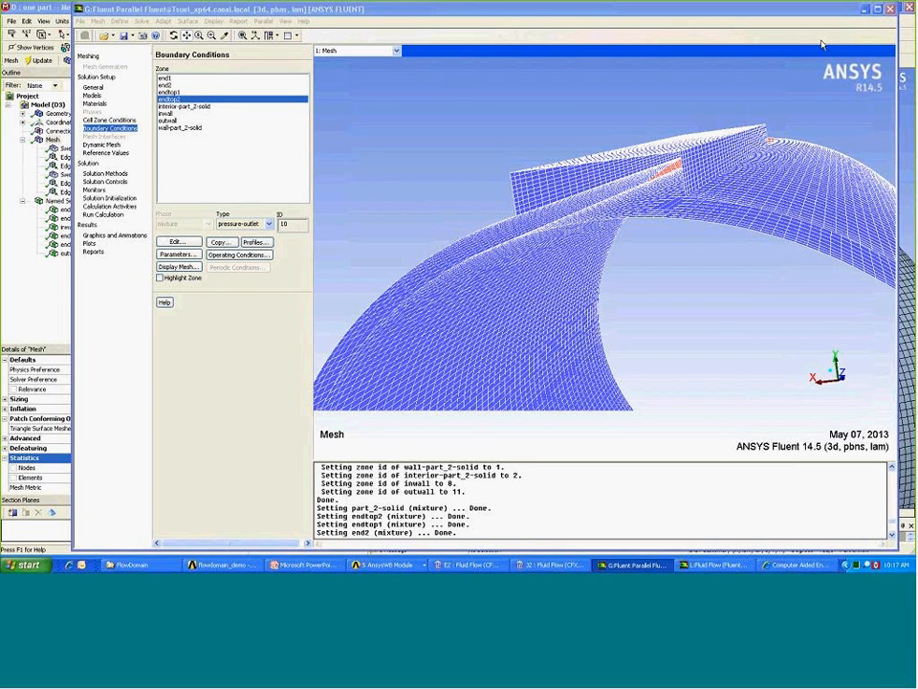
pyautogui.click(876, 9)
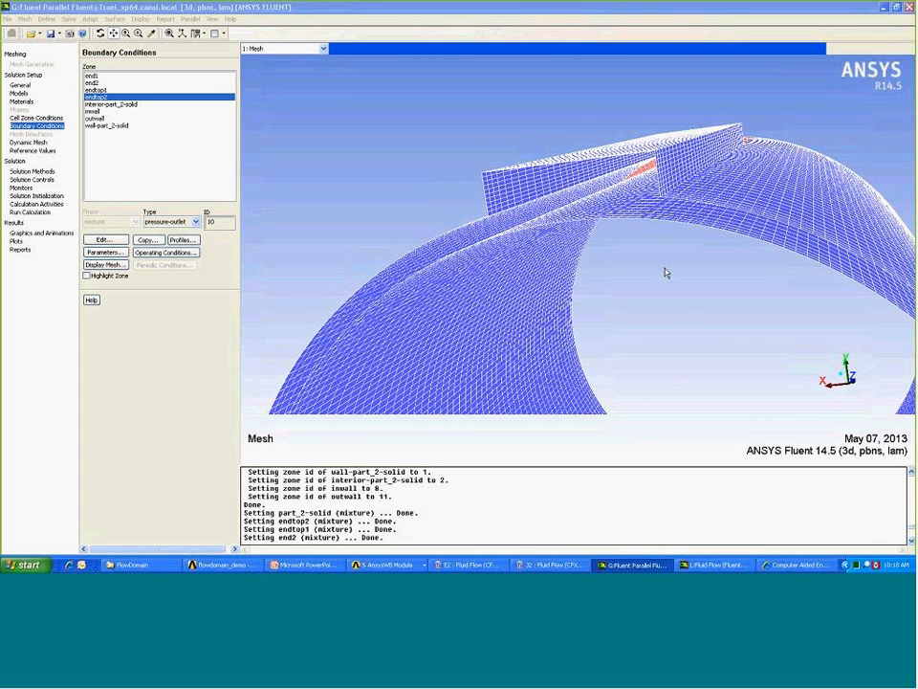
pyautogui.moveTo(667, 273); pyautogui.dragTo(691, 271)
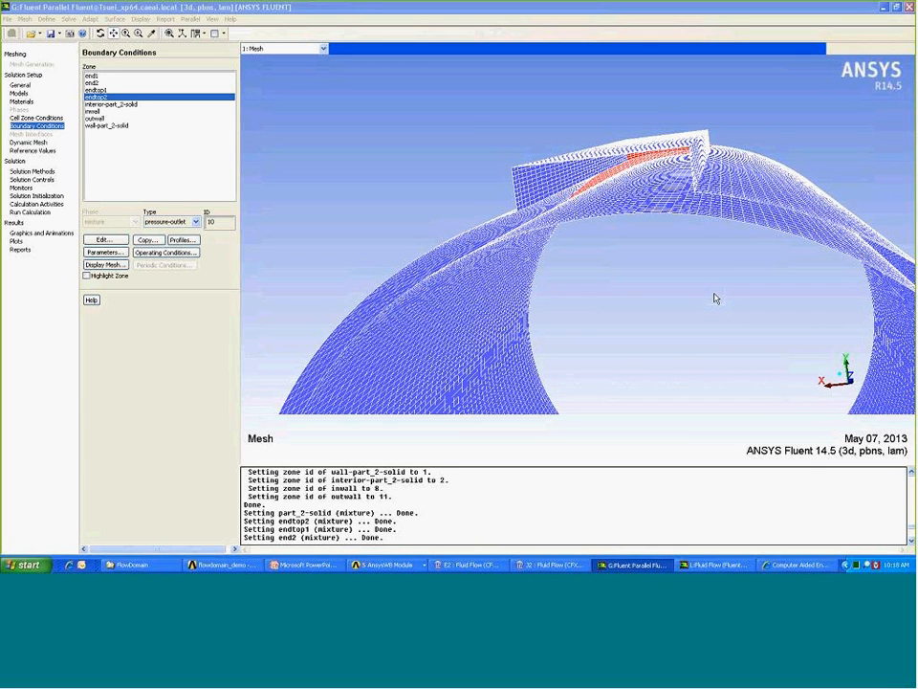
# - Switch to the maximized H: three parts geometry in DesignModeler and inspect the three separate solids
pyautogui.click(387, 564)
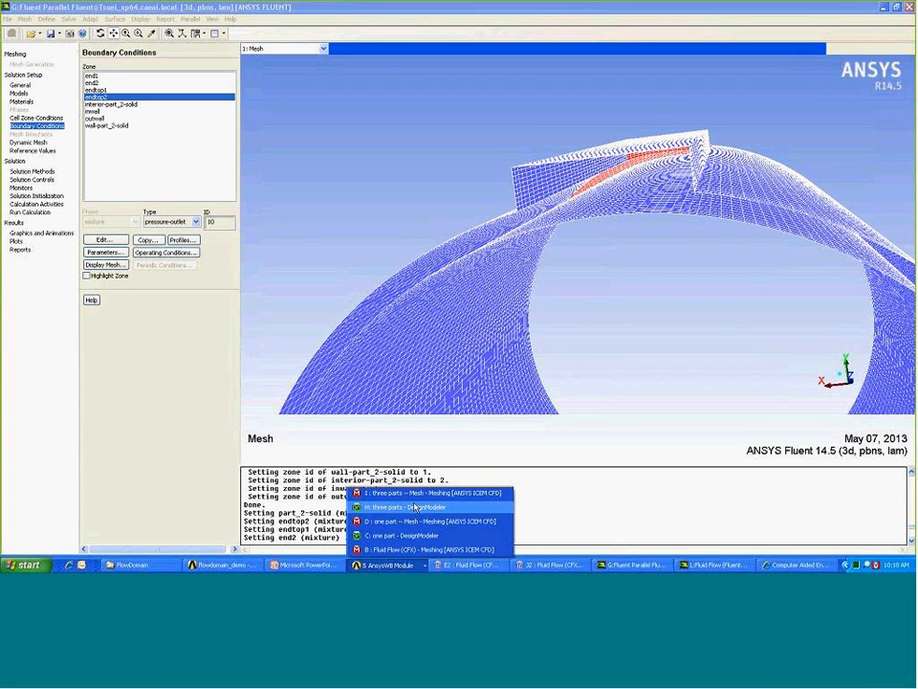
pyautogui.click(411, 507)
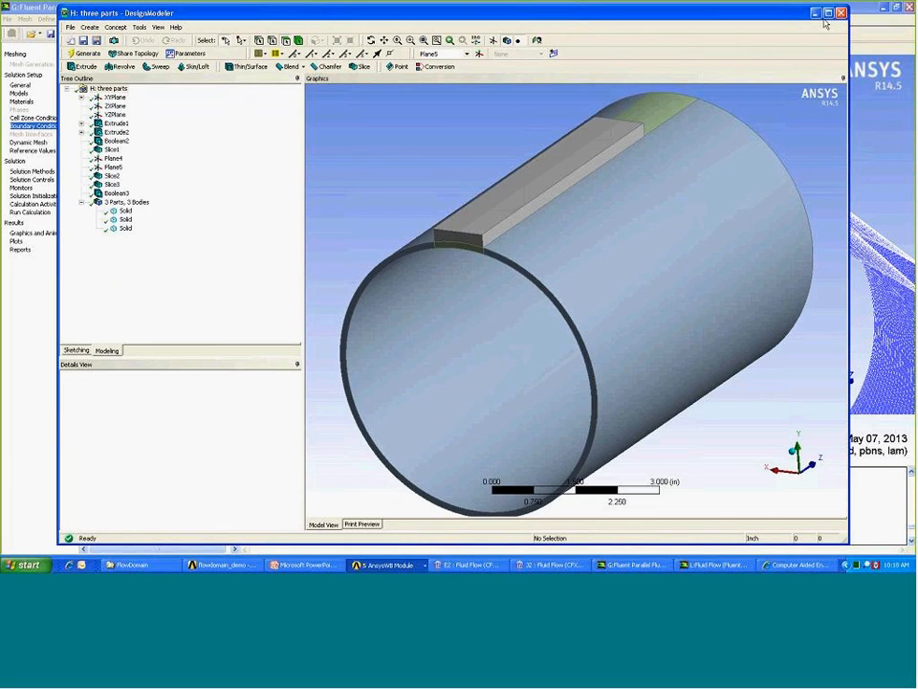
pyautogui.click(829, 13)
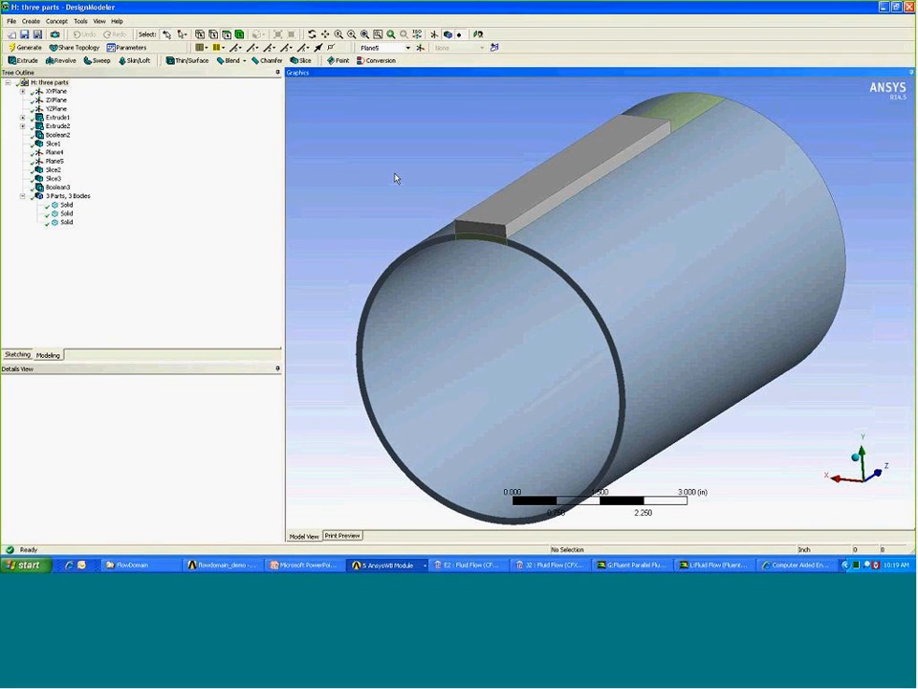
pyautogui.moveTo(397, 177)
pyautogui.mouseDown(button='middle')
pyautogui.moveTo(390, 167)
pyautogui.moveTo(400, 155)
pyautogui.moveTo(367, 153)
pyautogui.moveTo(399, 155)
pyautogui.moveTo(389, 164)
pyautogui.mouseUp(button='middle')
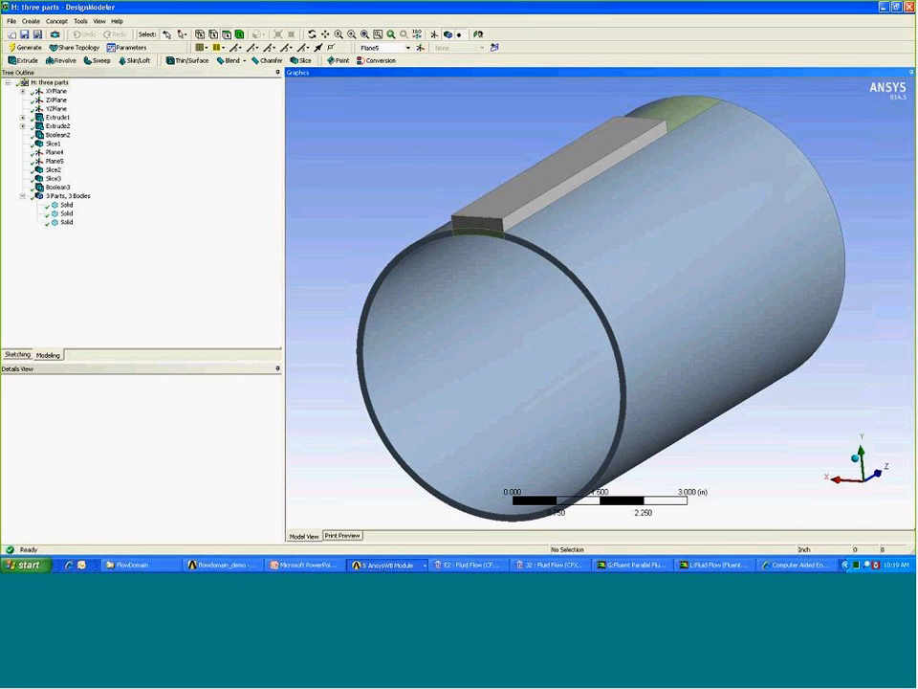
# - Switch to the maximized I: three parts mesh, shrink the Messages pane and inspect the mesh on the cylinder and block
pyautogui.click(388, 564)
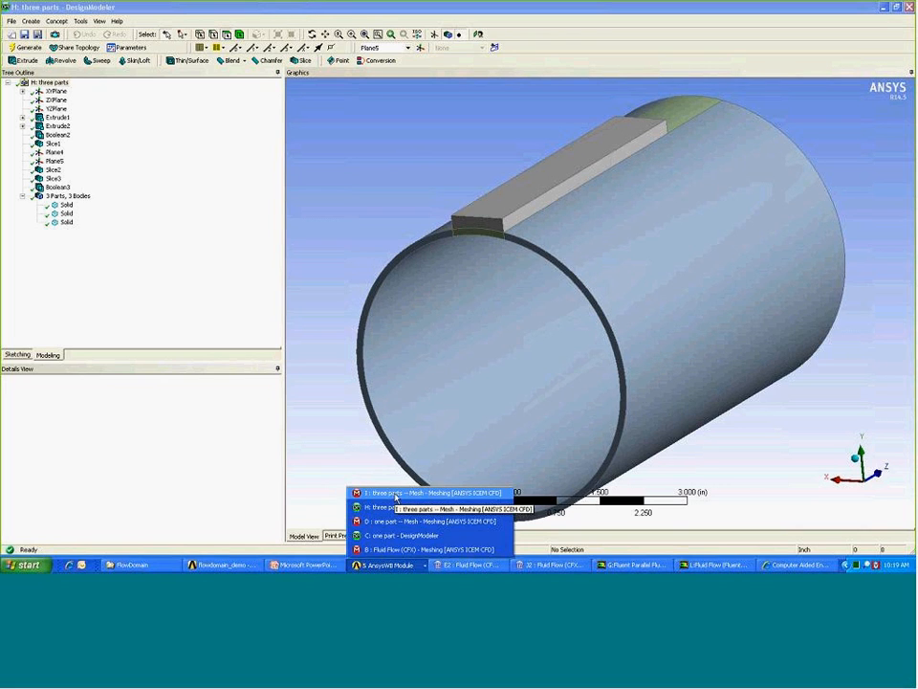
pyautogui.click(402, 492)
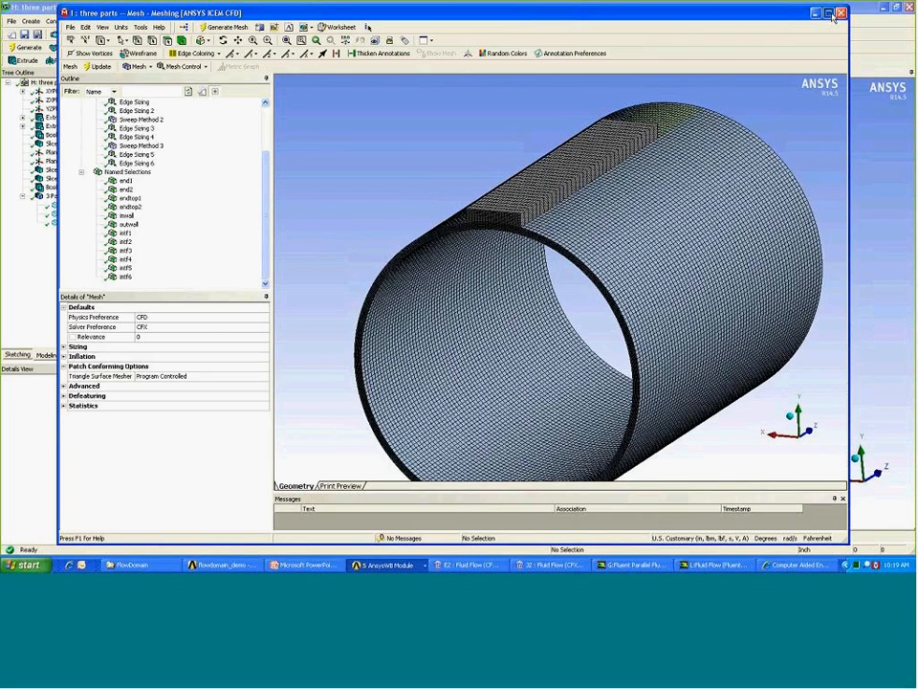
pyautogui.click(827, 12)
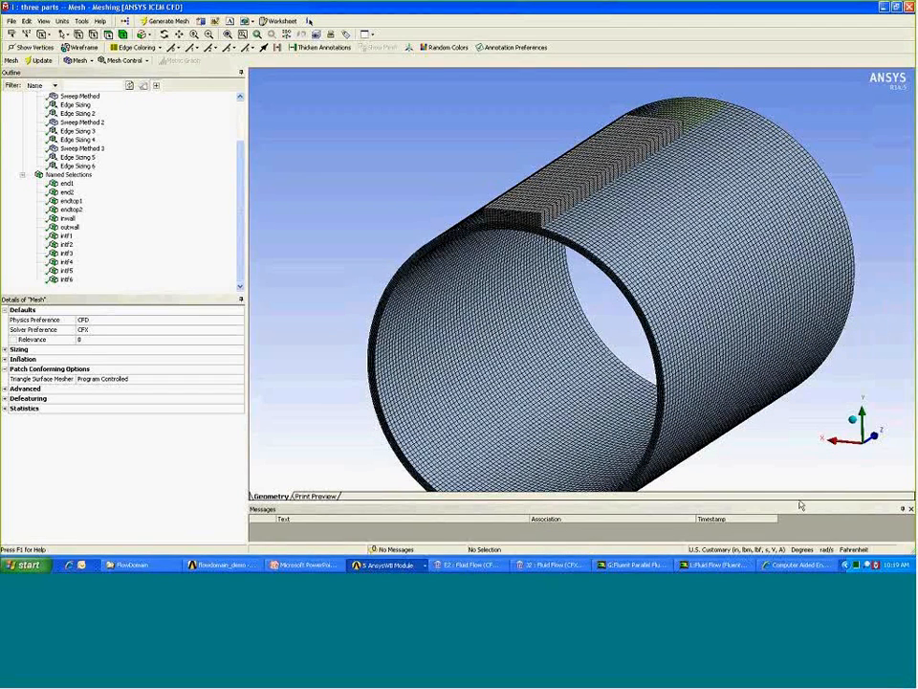
pyautogui.moveTo(797, 551); pyautogui.dragTo(797, 548)
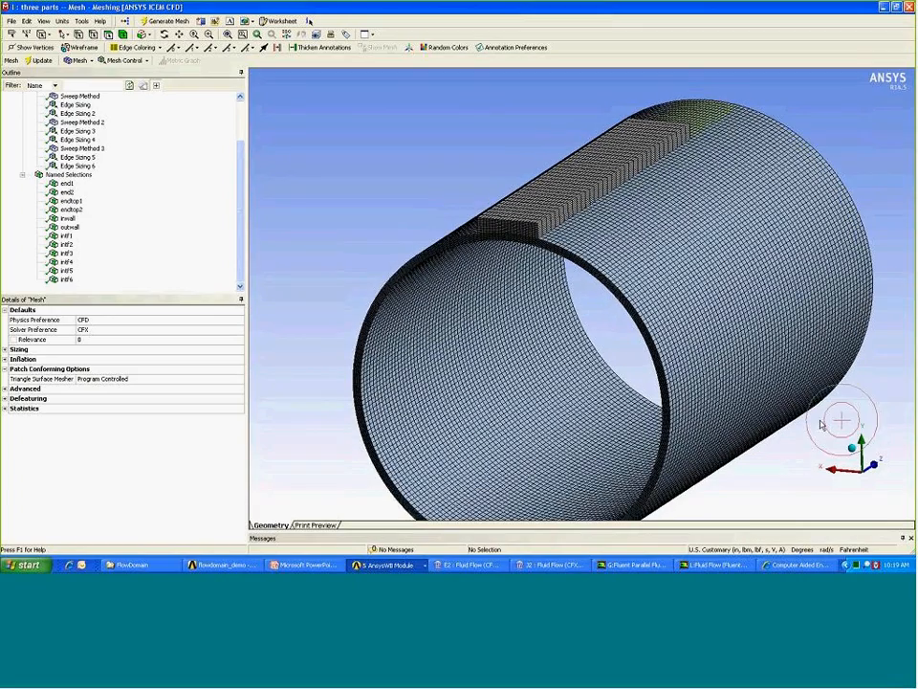
pyautogui.moveTo(812, 422); pyautogui.dragTo(827, 450)
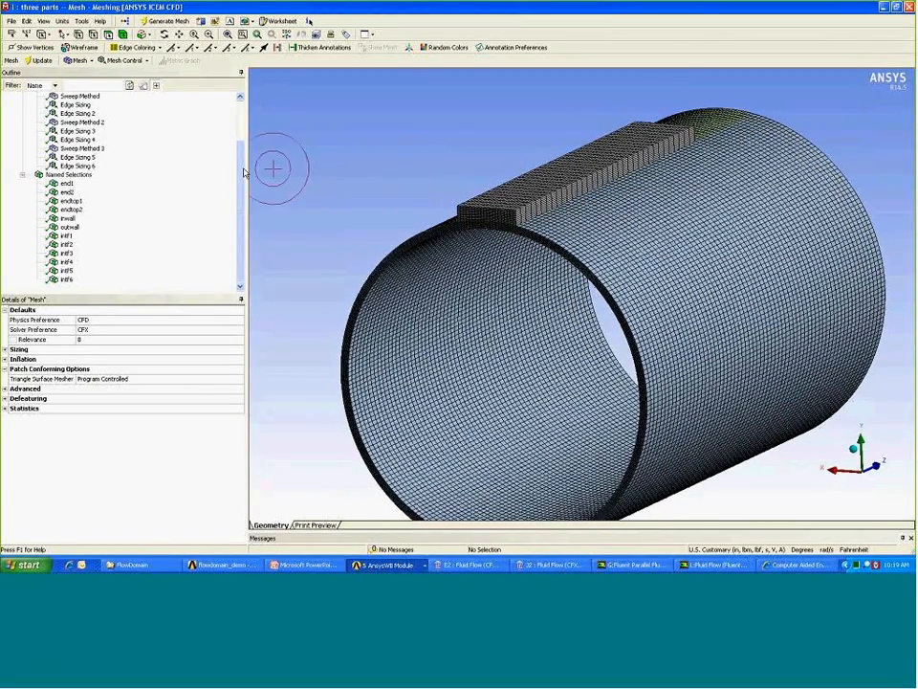
# - Check the cylinder's Sweep Method and the edges and number of divisions in Edge Sizing, Edge Sizing 2 and Edge Sizing 3
pyautogui.moveTo(241, 163); pyautogui.dragTo(239, 141)
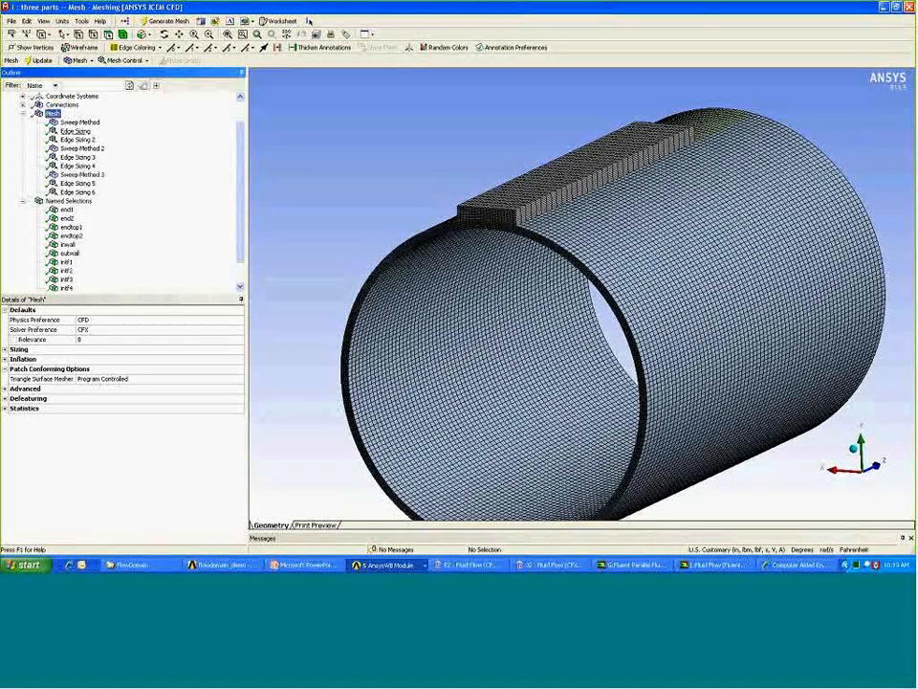
pyautogui.click(80, 123)
pyautogui.click(78, 131)
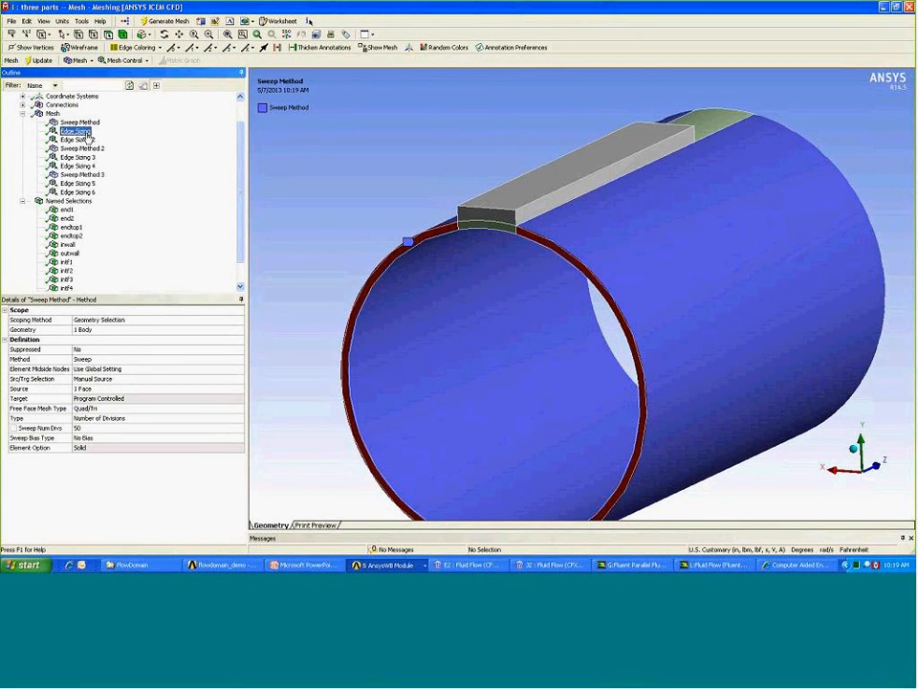
pyautogui.click(77, 140)
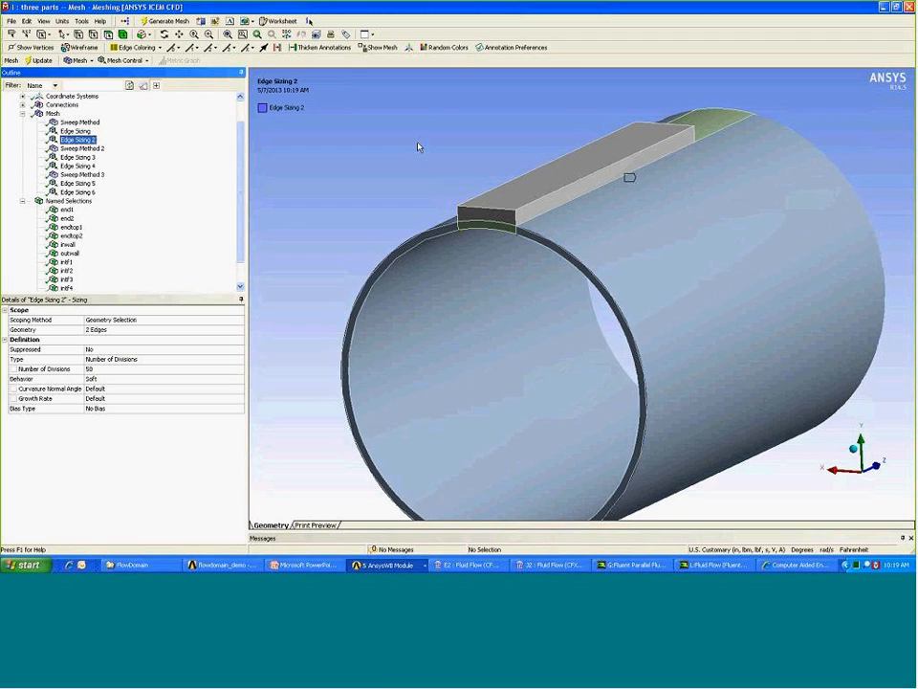
pyautogui.moveTo(424, 144); pyautogui.dragTo(369, 127, button='middle')
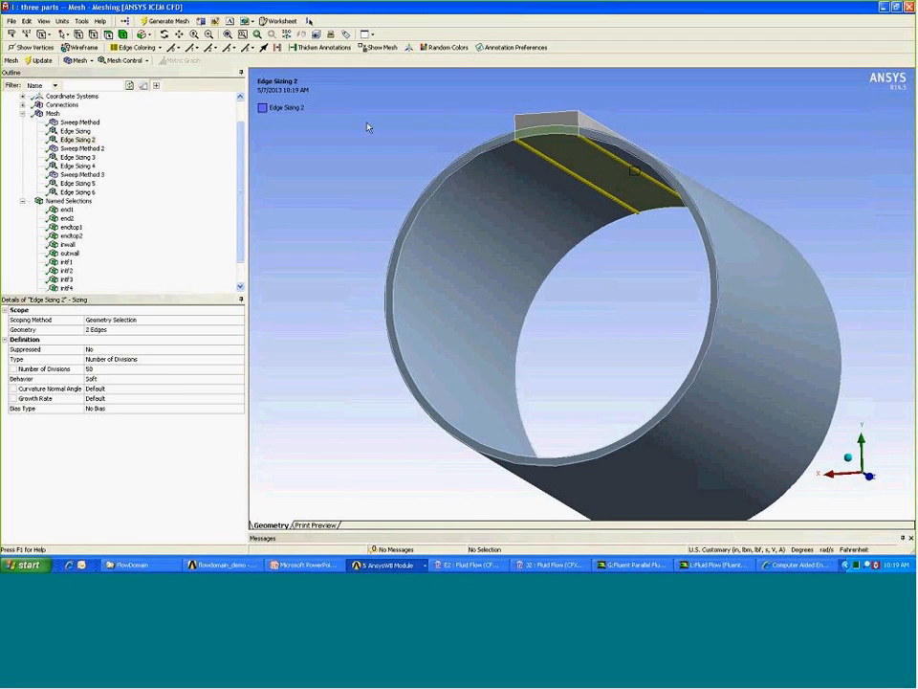
pyautogui.click(79, 156)
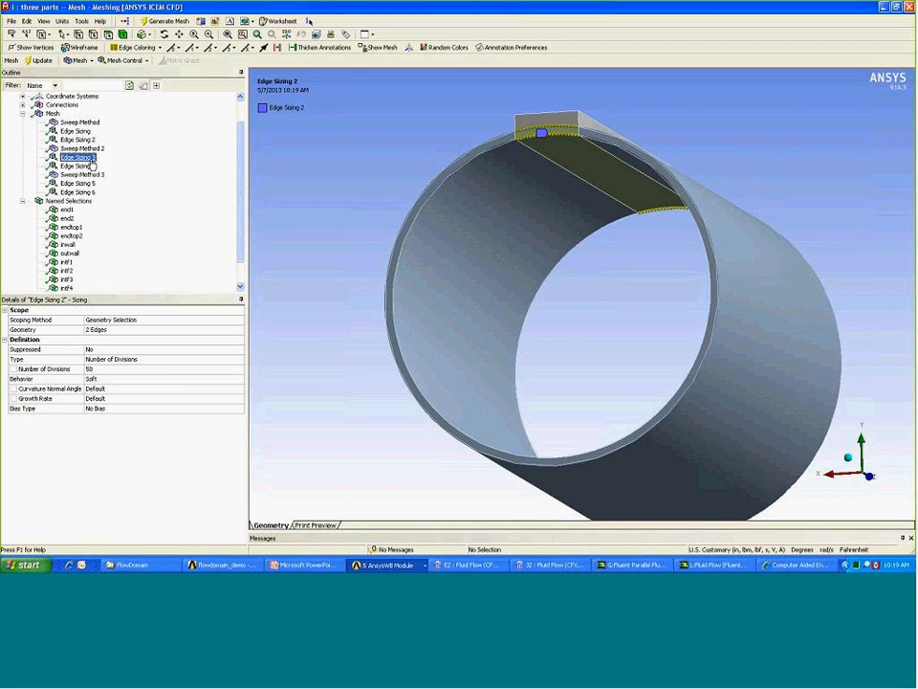
pyautogui.moveTo(424, 139); pyautogui.dragTo(423, 173, button='middle')
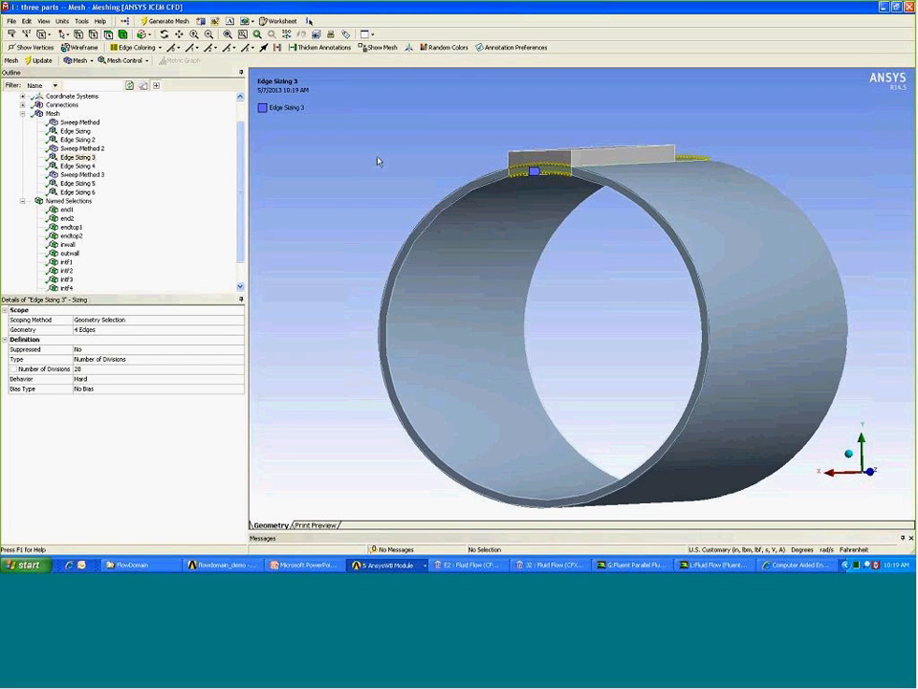
pyautogui.moveTo(388, 154); pyautogui.dragTo(364, 166, button='middle')
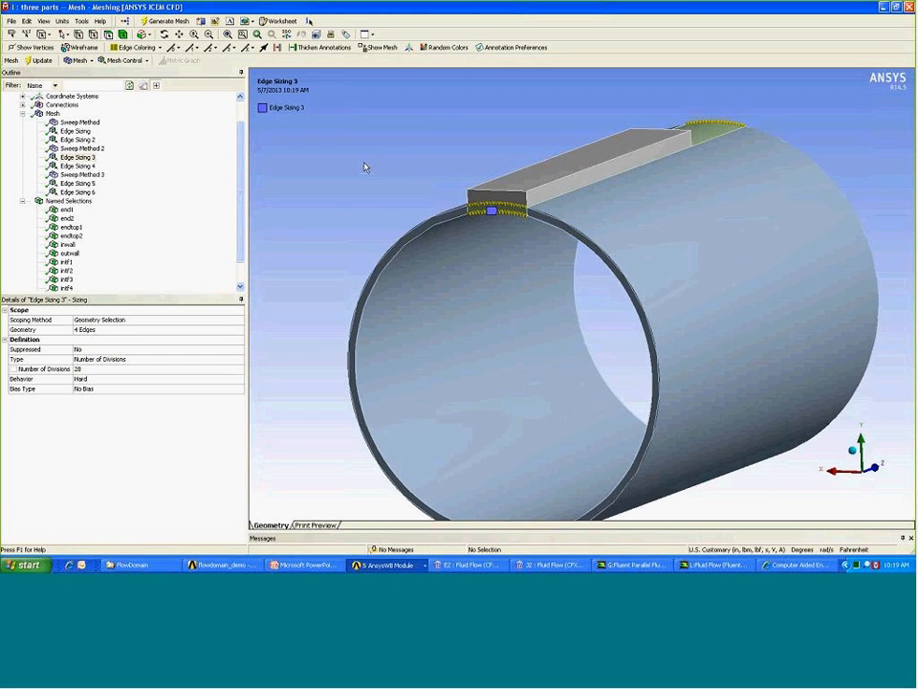
# - Compare the swept body, source face and sweep divisions of Sweep Method, Sweep Method 2 and Sweep Method 3
pyautogui.click(80, 122)
pyautogui.click(100, 150)
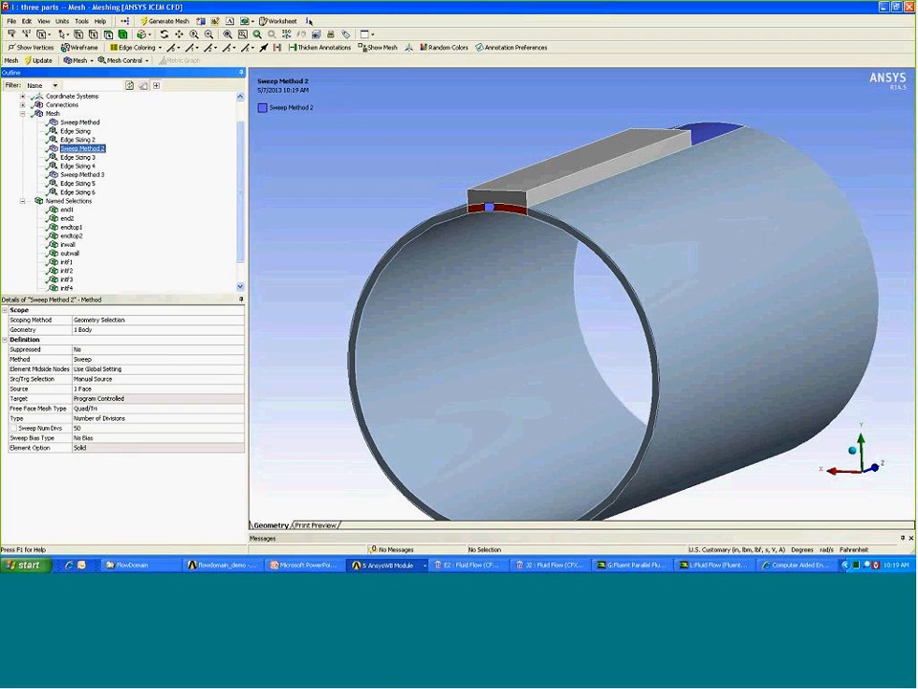
pyautogui.moveTo(376, 151); pyautogui.dragTo(380, 145, button='middle')
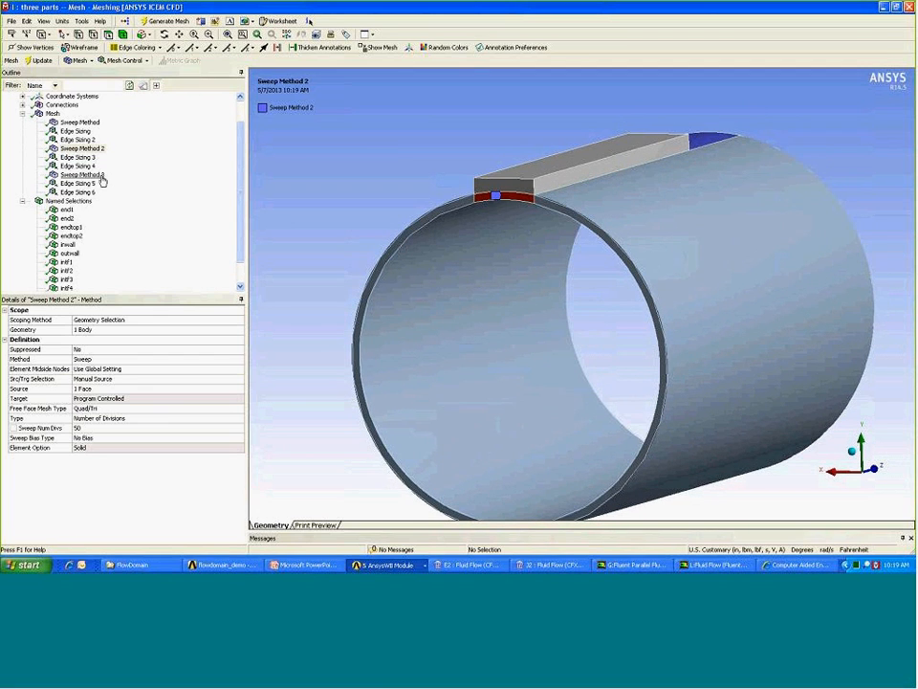
pyautogui.click(102, 178)
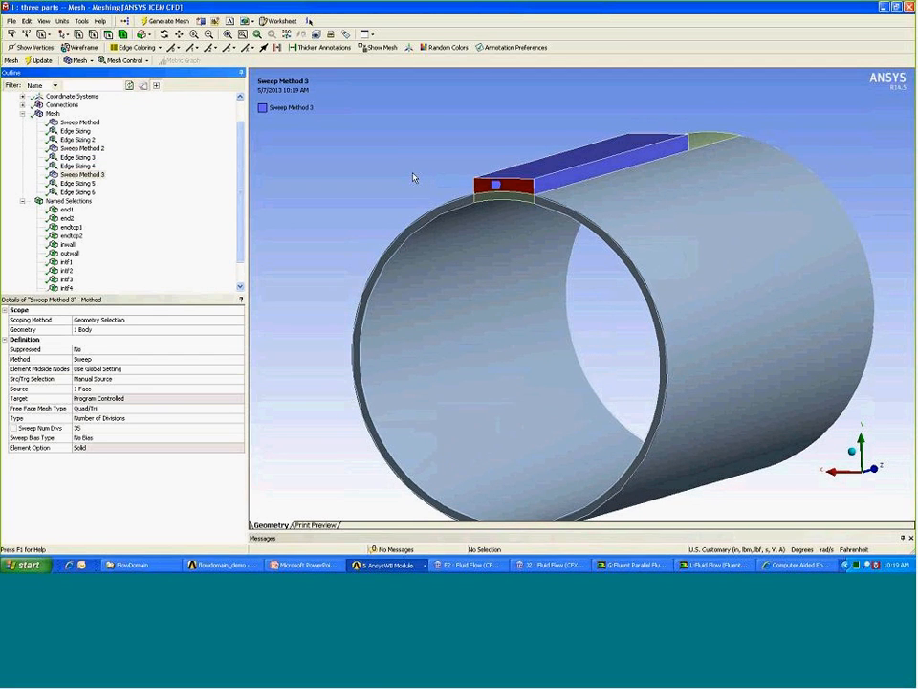
pyautogui.moveTo(414, 178); pyautogui.dragTo(405, 180, button='middle')
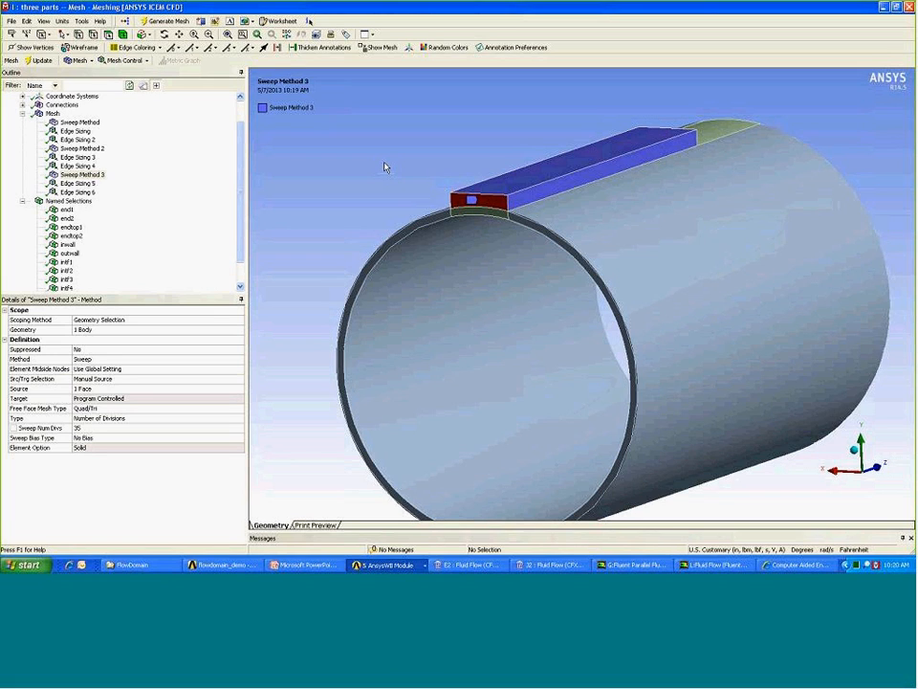
# - Inspect the faces assigned to the named selections intf1, intf2 and intf3 on the cylinder and block
pyautogui.scroll(-1, 239, 178)
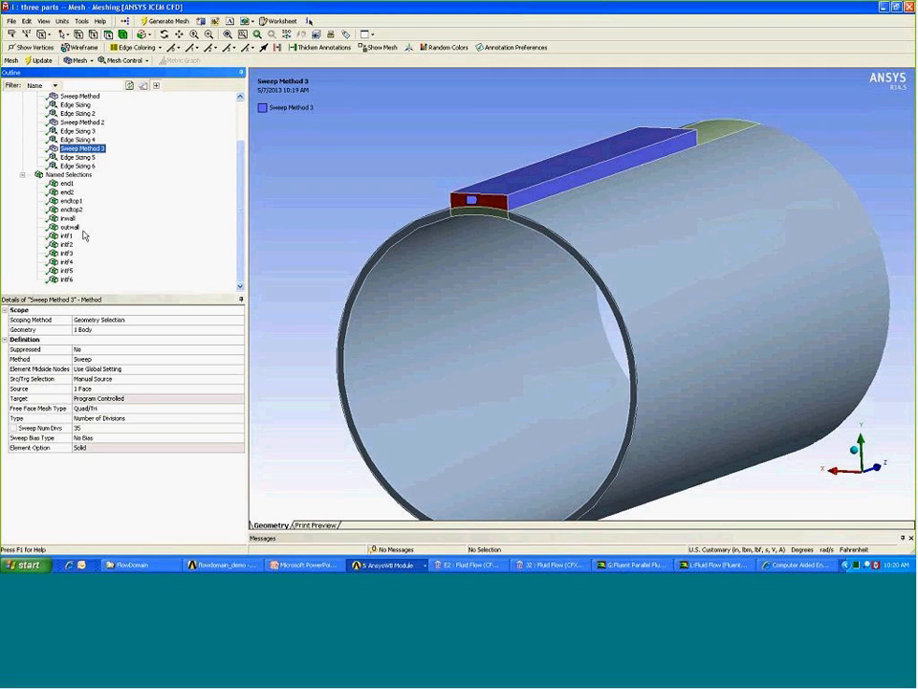
pyautogui.moveTo(390, 189); pyautogui.dragTo(398, 189, button='middle')
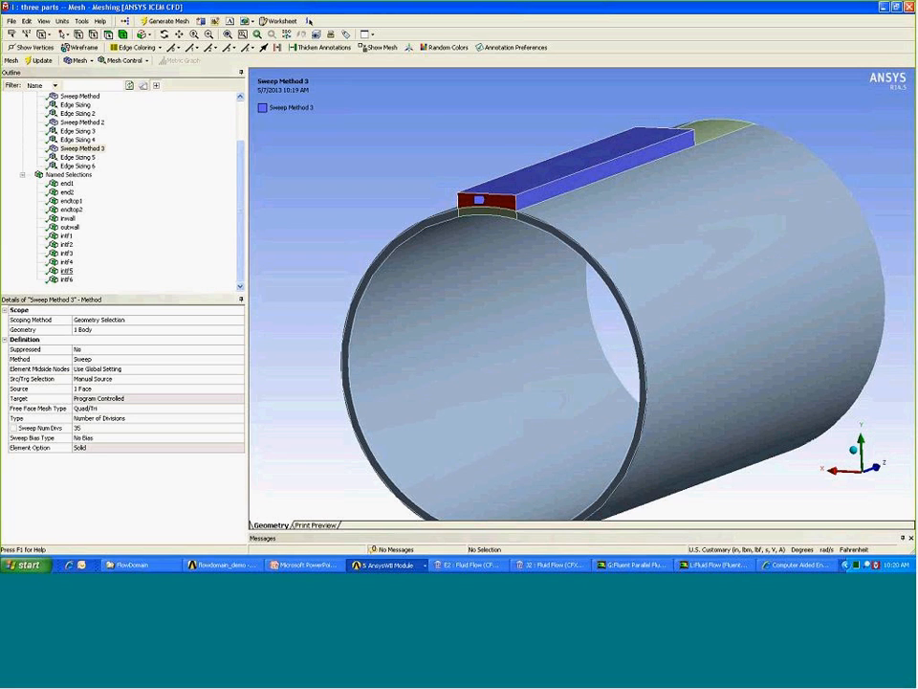
pyautogui.click(67, 235)
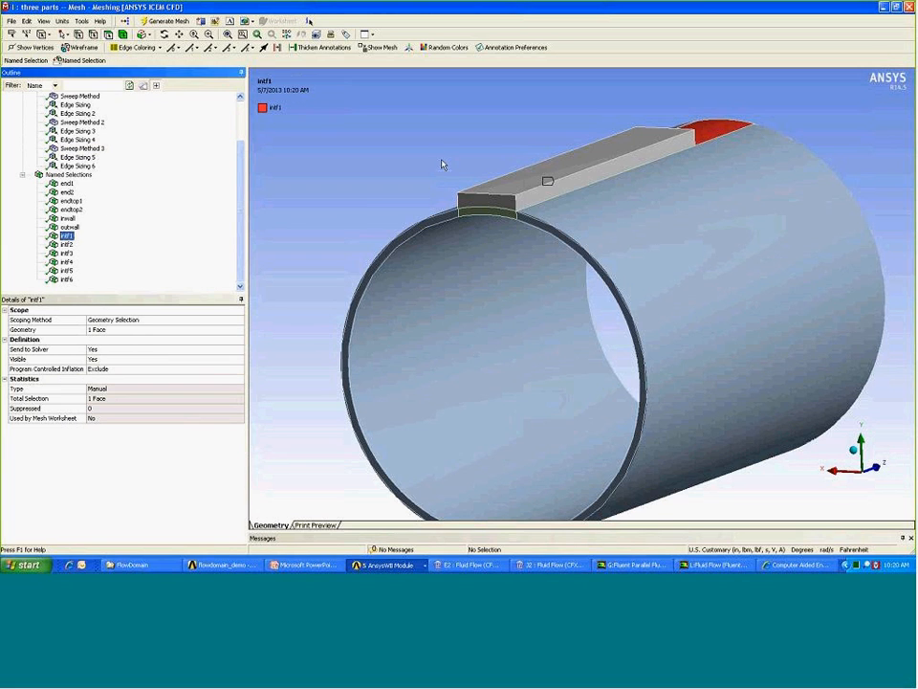
pyautogui.moveTo(433, 177); pyautogui.dragTo(434, 185, button='middle')
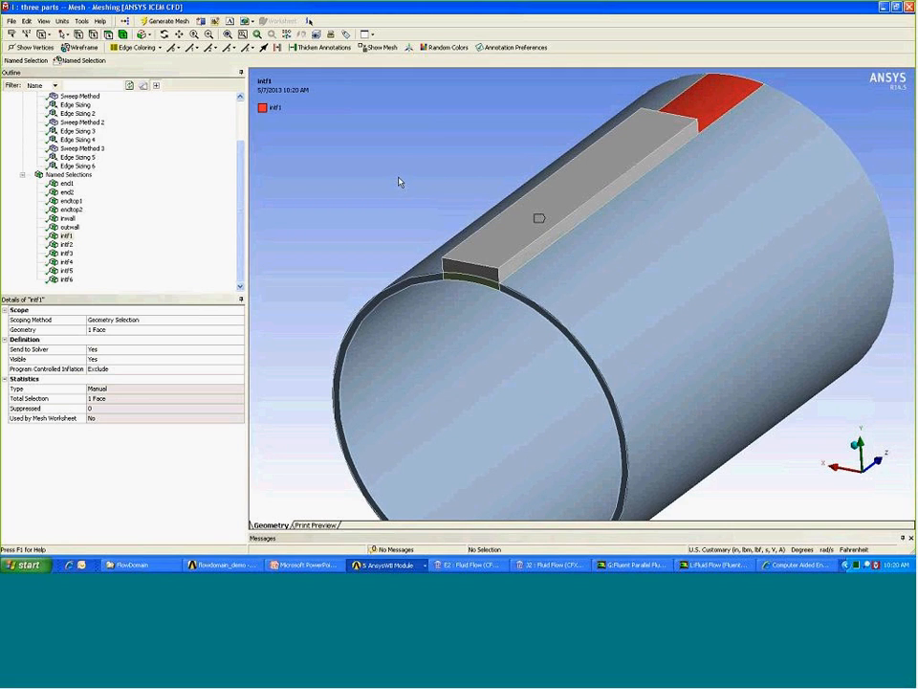
pyautogui.click(67, 252)
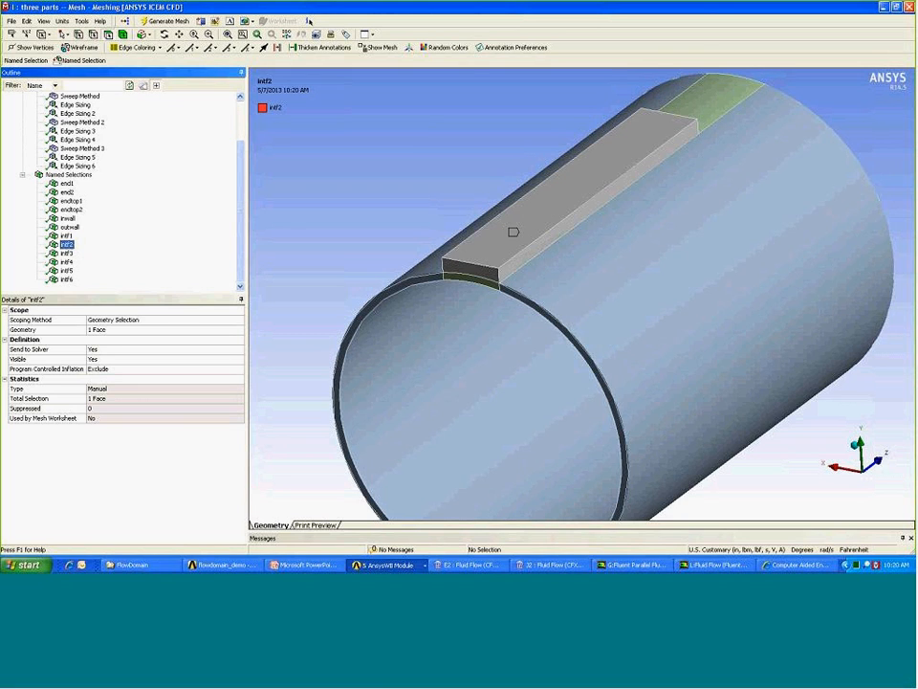
pyautogui.moveTo(415, 207); pyautogui.dragTo(287, 205, button='middle')
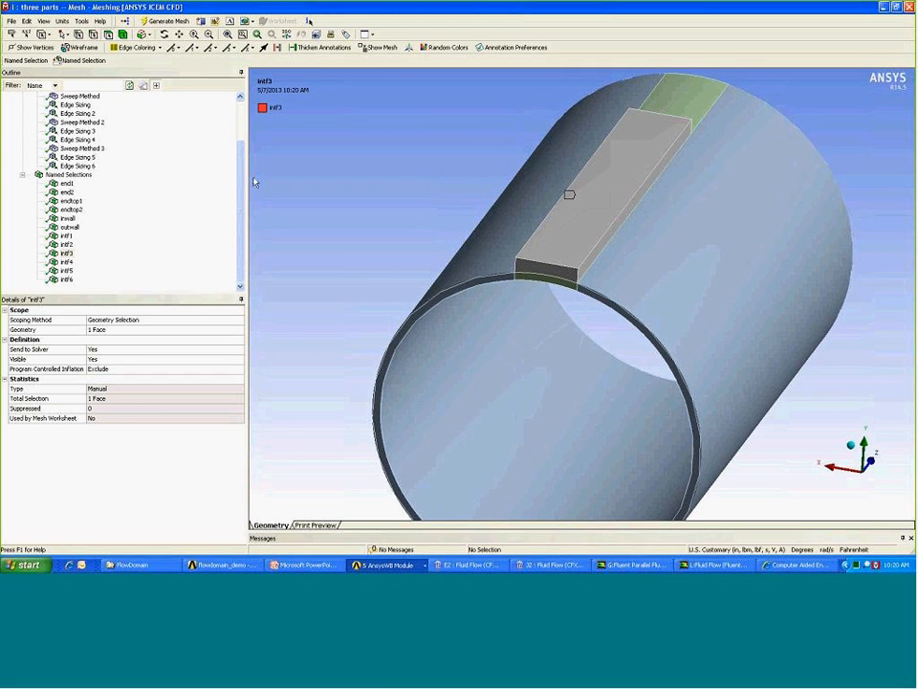
# - Display the mesh and examine how the elements of the block, the strip beneath it and the cylinder line up at the front end
pyautogui.moveTo(242, 178); pyautogui.dragTo(242, 163)
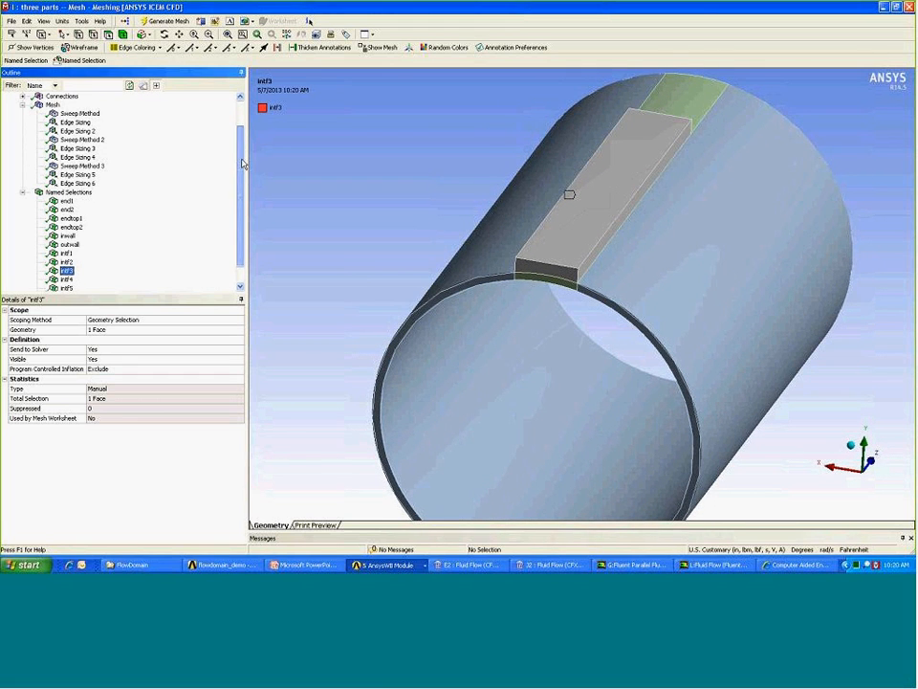
pyautogui.click(51, 105)
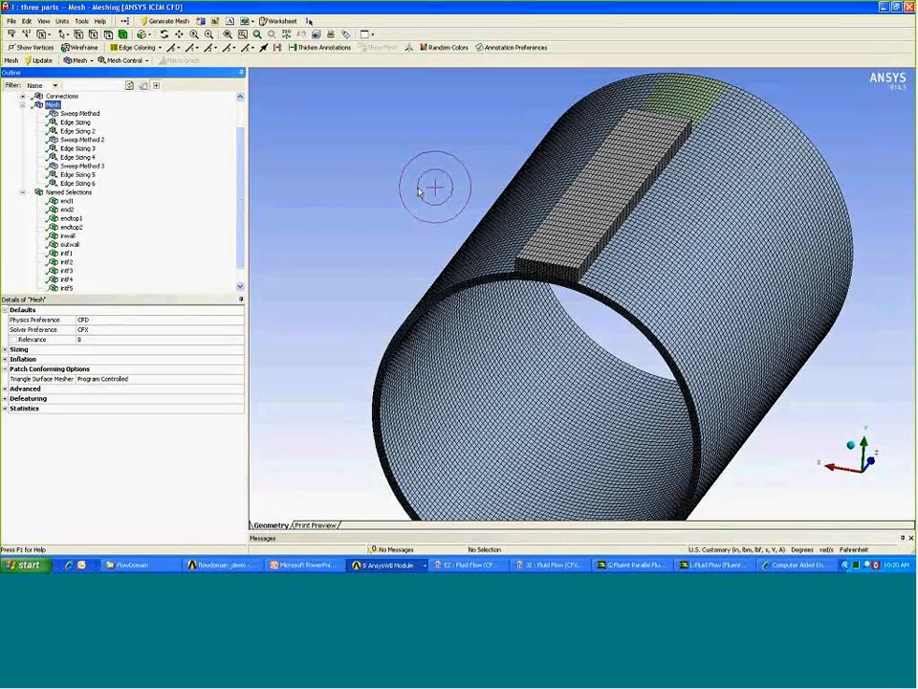
pyautogui.moveTo(416, 188); pyautogui.dragTo(383, 178, button='middle')
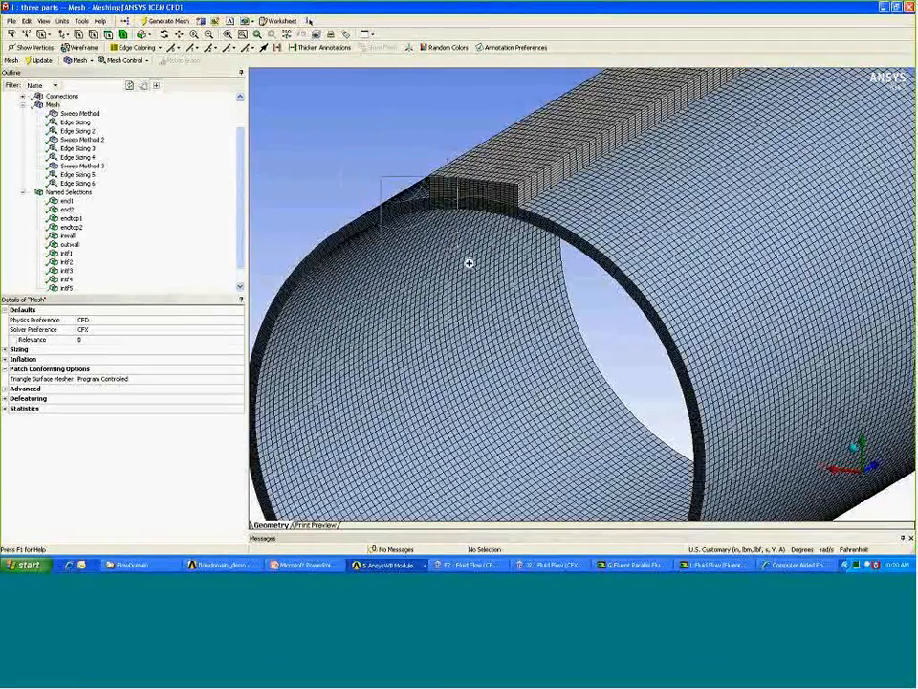
pyautogui.scroll(5, 467, 260)
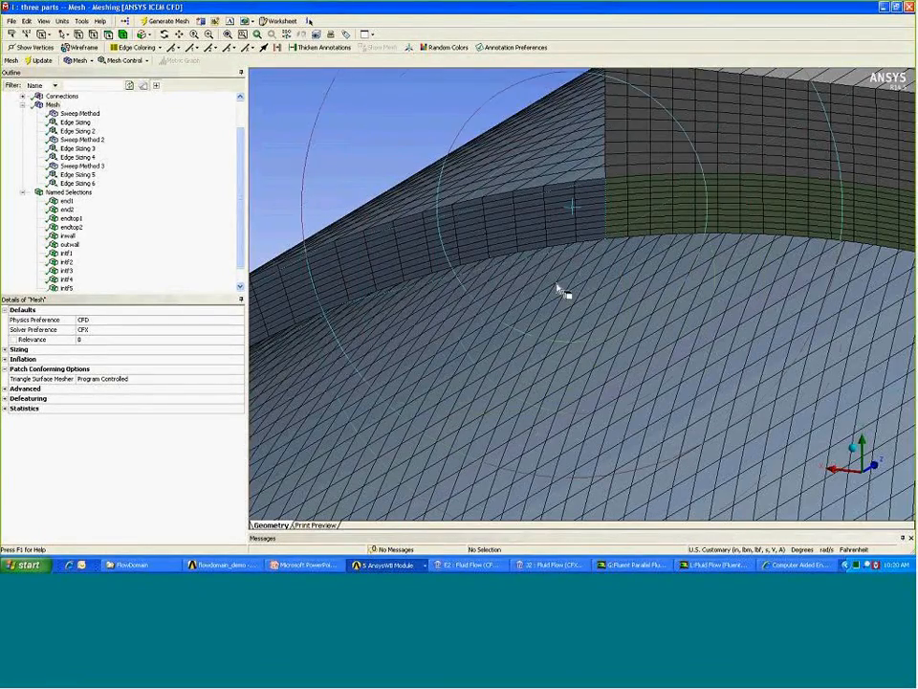
pyautogui.moveTo(749, 295); pyautogui.dragTo(723, 285, button='middle')
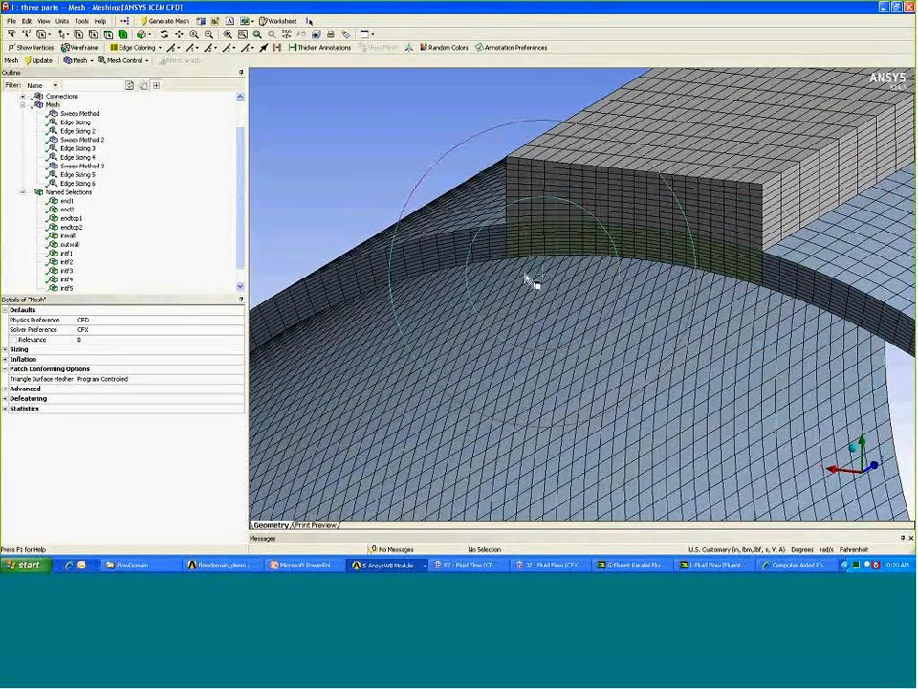
pyautogui.moveTo(669, 302); pyautogui.dragTo(648, 298, button='middle')
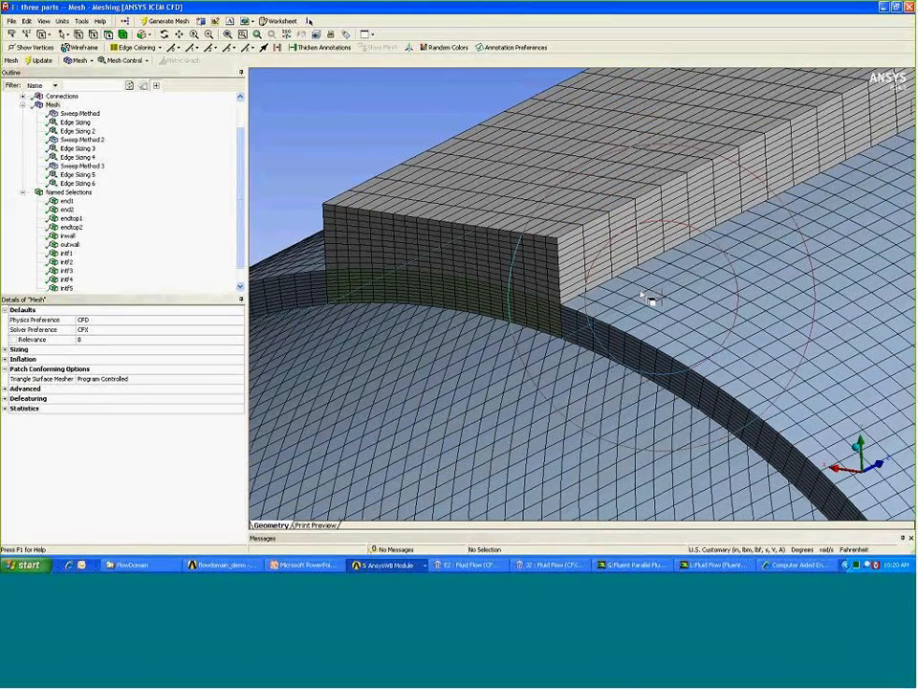
pyautogui.moveTo(704, 361)
pyautogui.mouseDown(button='middle')
pyautogui.moveTo(752, 353)
pyautogui.moveTo(721, 340)
pyautogui.moveTo(692, 340)
pyautogui.moveTo(703, 351)
pyautogui.moveTo(699, 341)
pyautogui.moveTo(694, 352)
pyautogui.mouseUp(button='middle')
# - Examine the mesh along the side where the block meets the cylinder, and expand the mesh Statistics to read the node and element counts
pyautogui.scroll(-5, 705, 351)
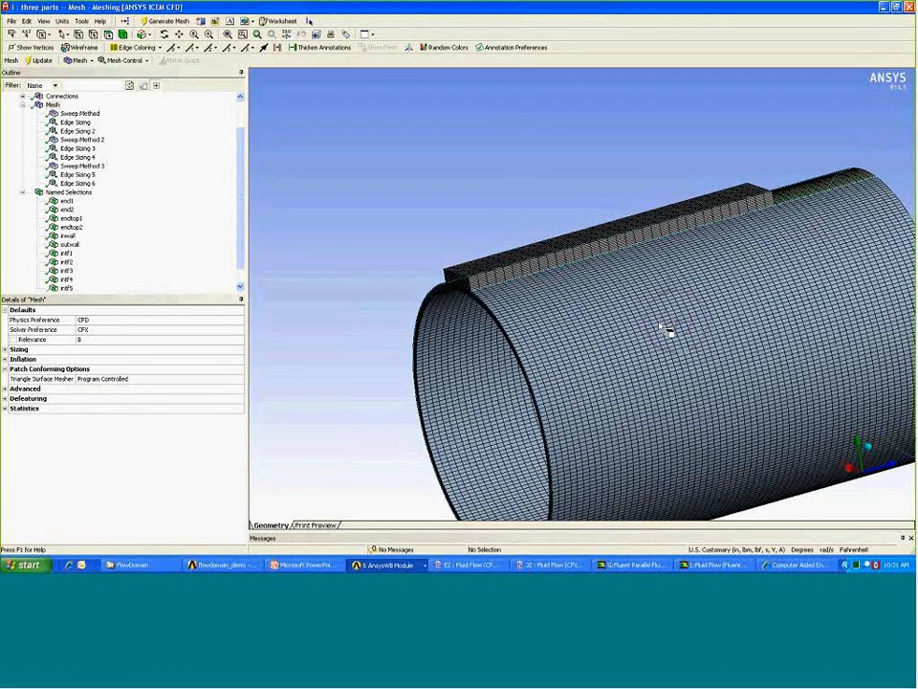
pyautogui.moveTo(472, 229); pyautogui.dragTo(613, 314, button='right')
pyautogui.moveTo(593, 308); pyautogui.dragTo(813, 346, button='middle')
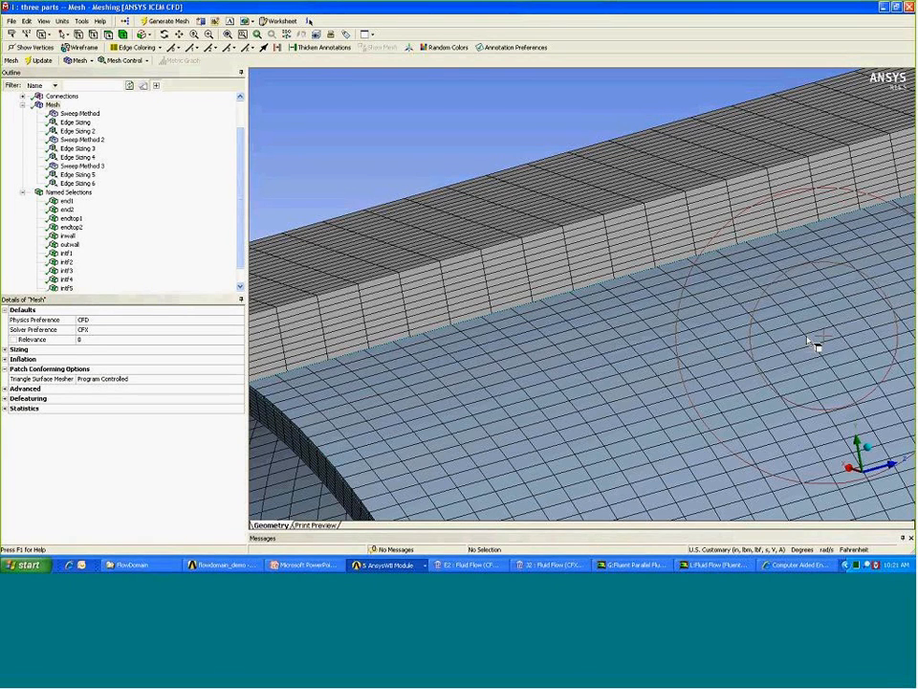
pyautogui.moveTo(793, 326); pyautogui.dragTo(835, 343, button='middle')
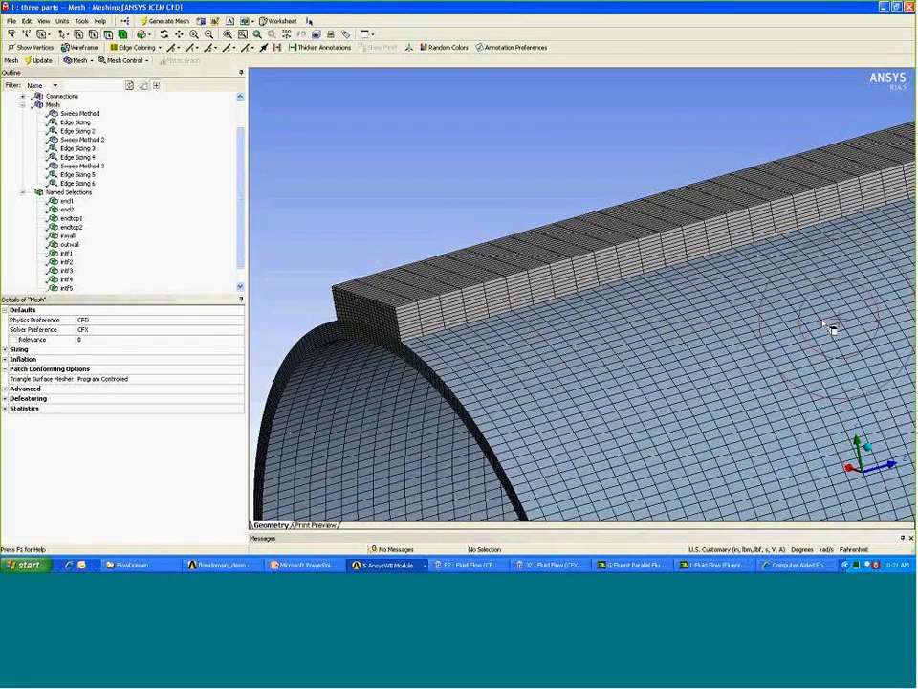
pyautogui.click(6, 408)
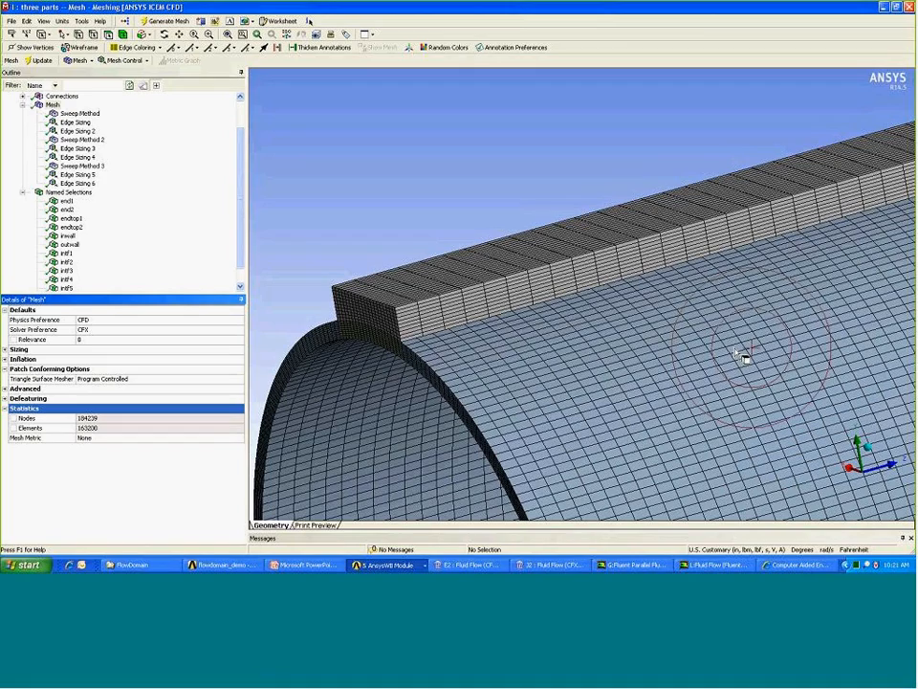
pyautogui.moveTo(724, 352); pyautogui.dragTo(758, 364)
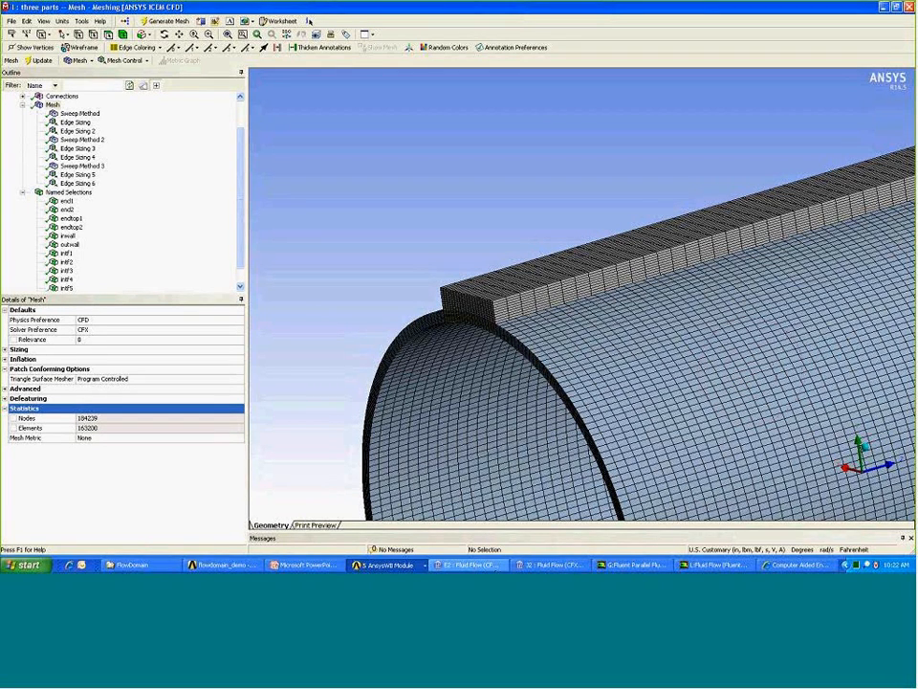
# - Switch to the J2: Fluid Flow (CFX) window in CFX-Pre, maximize it and inspect the imported domain
pyautogui.click(555, 565)
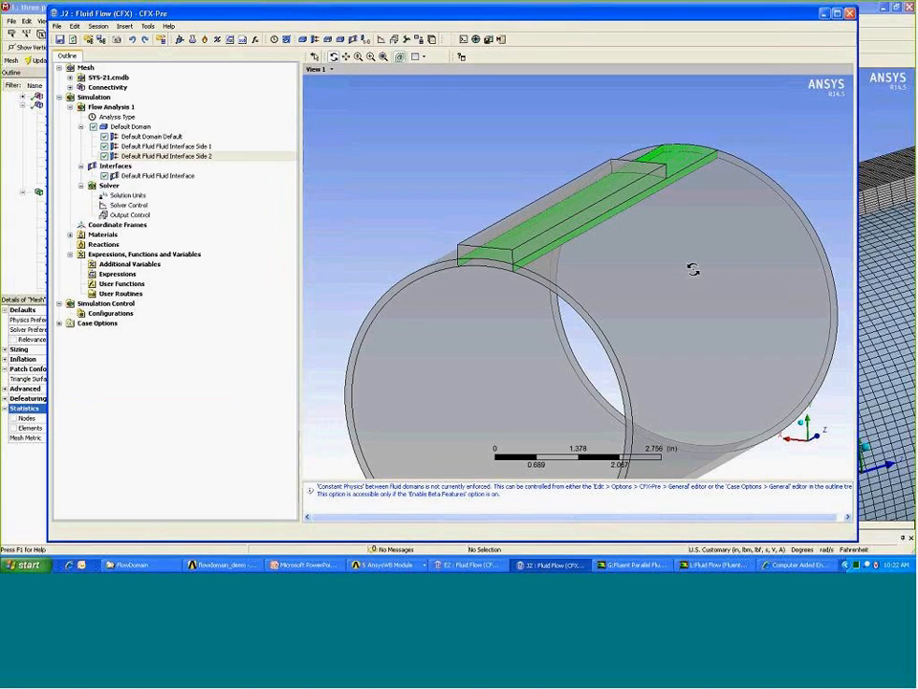
pyautogui.doubleClick(626, 10)
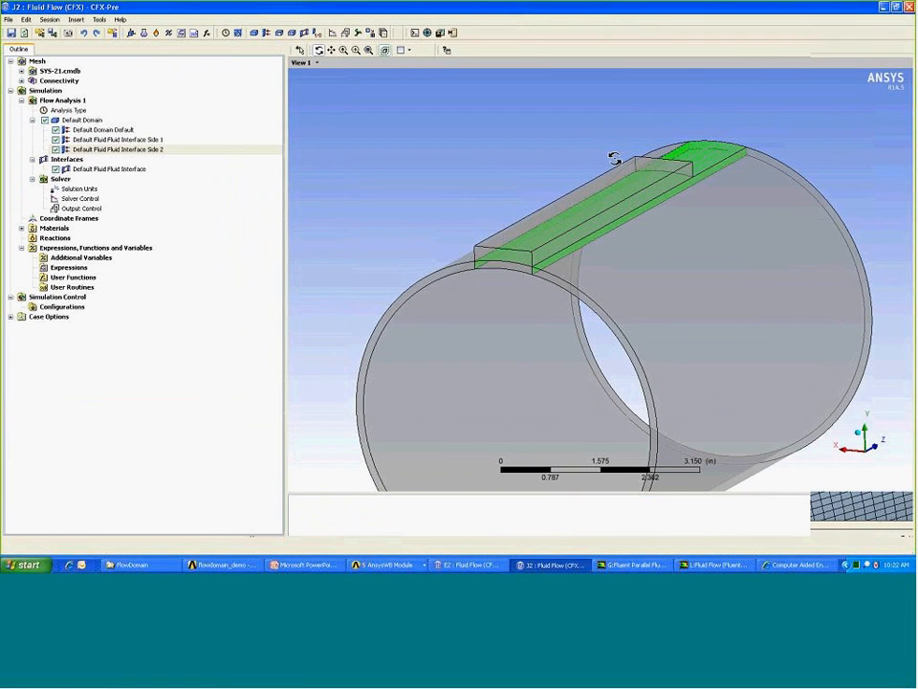
pyautogui.moveTo(520, 171); pyautogui.dragTo(340, 410)
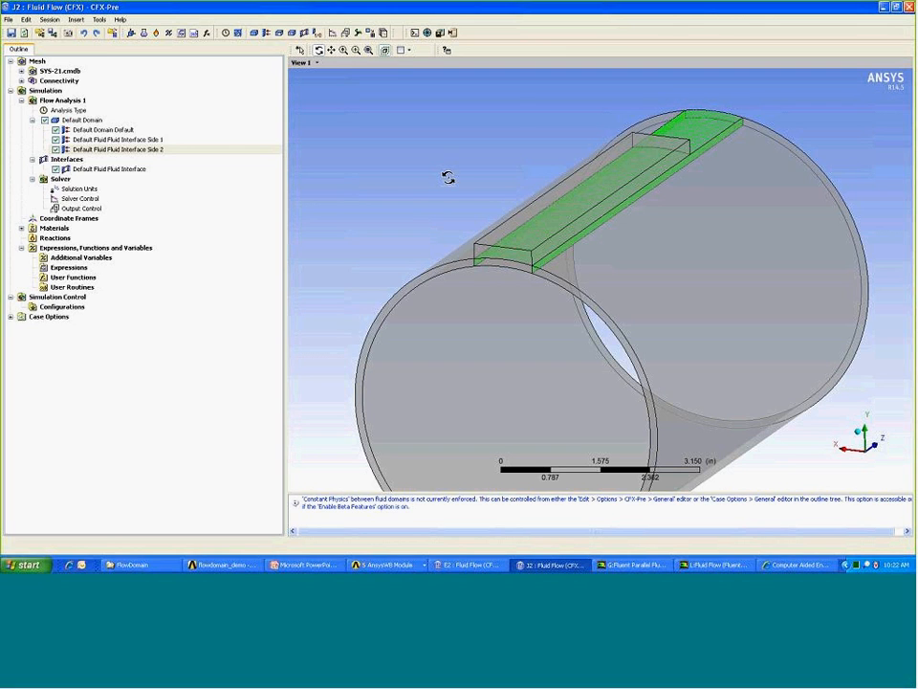
pyautogui.moveTo(479, 179); pyautogui.dragTo(471, 179)
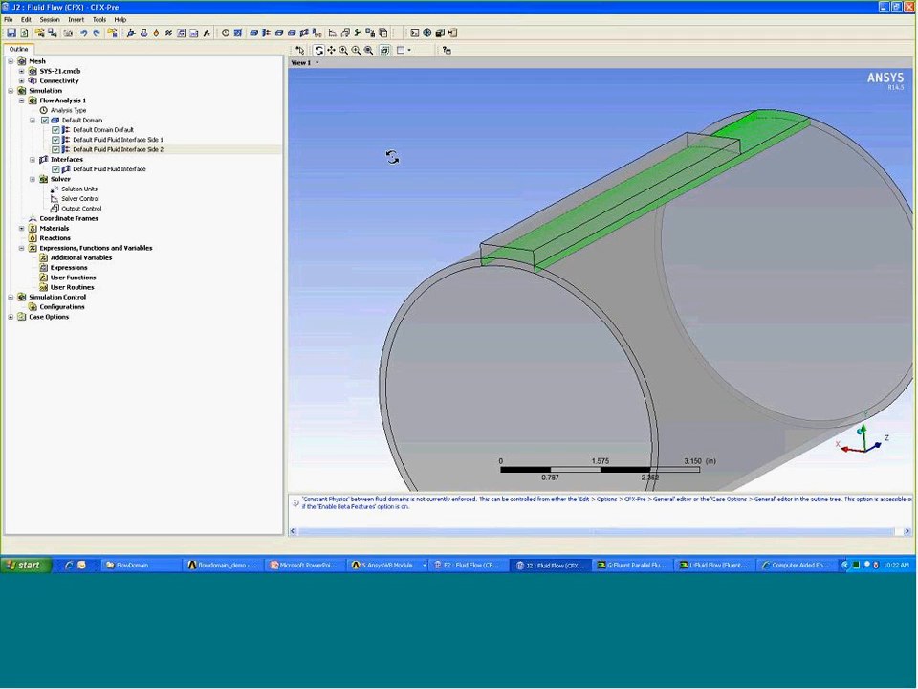
# - Inspect the faces covered by Default Fluid Fluid Interface and its Side 1 and Side 2 boundaries
pyautogui.click(120, 169)
pyautogui.moveTo(448, 165); pyautogui.dragTo(803, 140)
pyautogui.scroll(5, 460, 149)
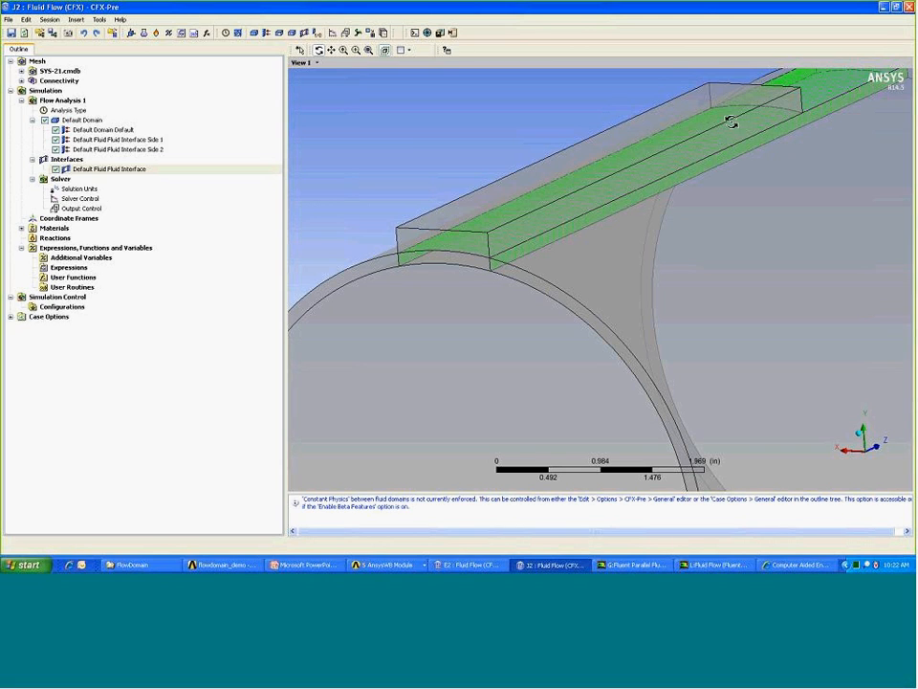
pyautogui.click(148, 140)
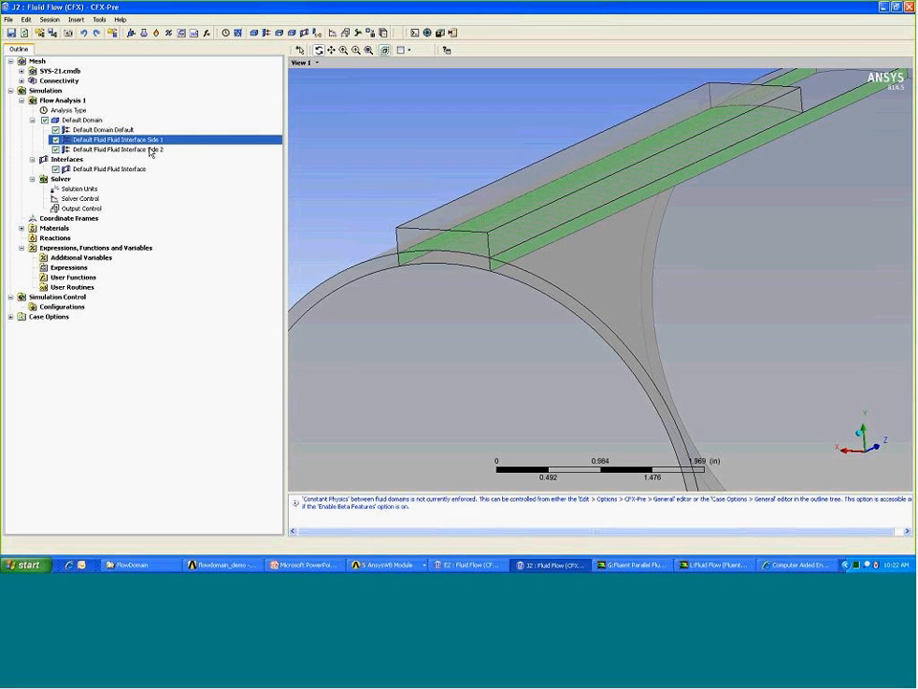
pyautogui.click(148, 150)
pyautogui.moveTo(416, 144); pyautogui.dragTo(417, 142)
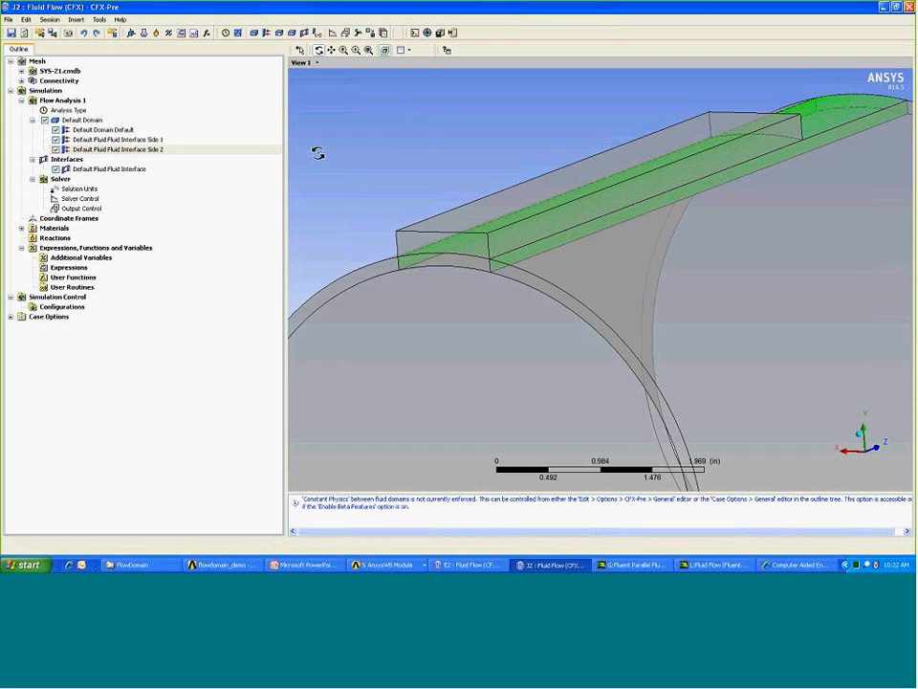
# - Delete Default Fluid Fluid Interface from the flow analysis and check the domain without it
pyautogui.rightClick(148, 170)
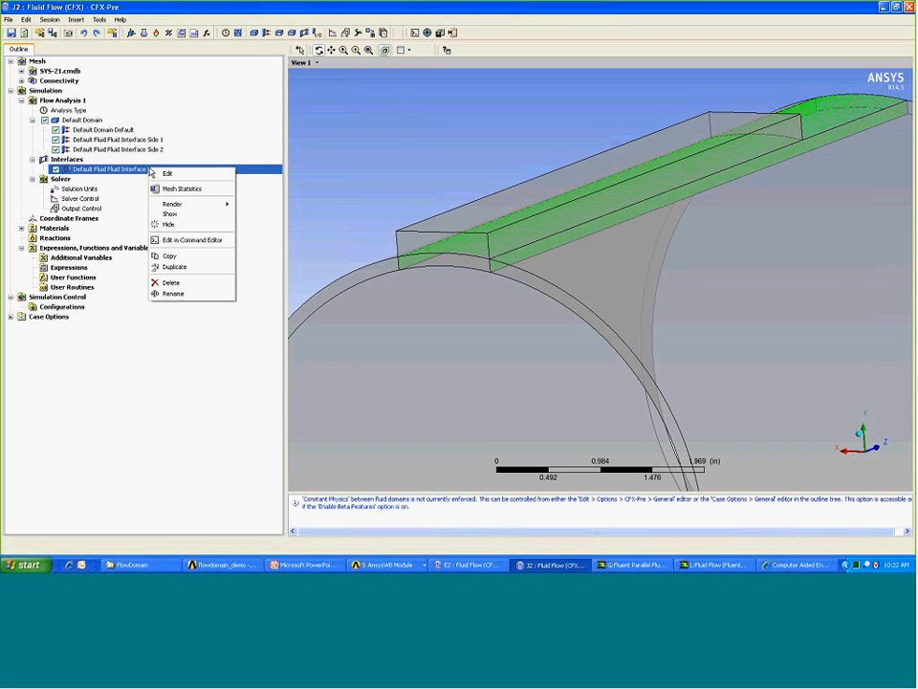
pyautogui.click(171, 284)
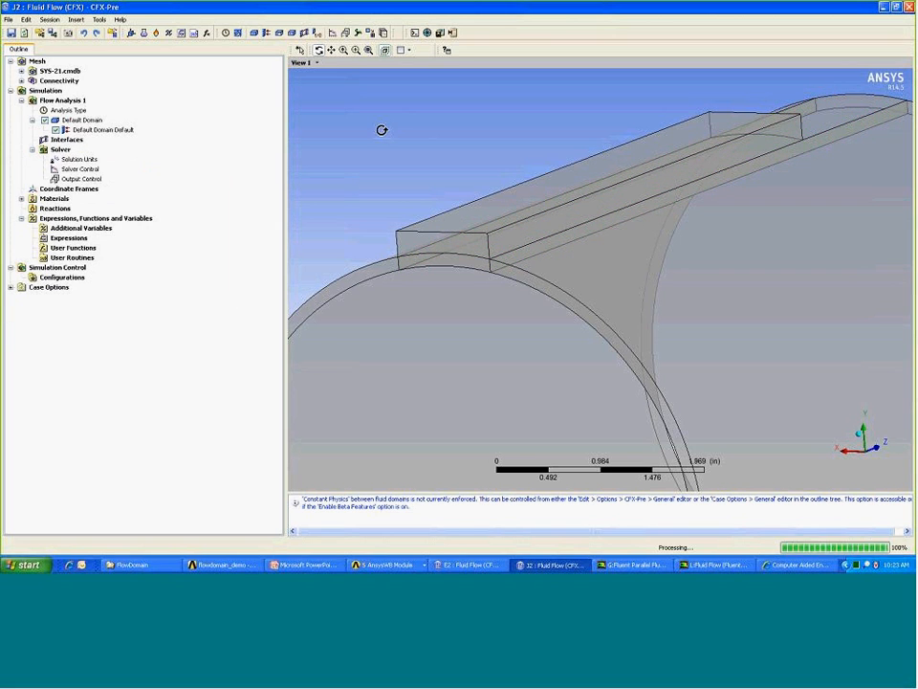
pyautogui.scroll(-2, 468, 158)
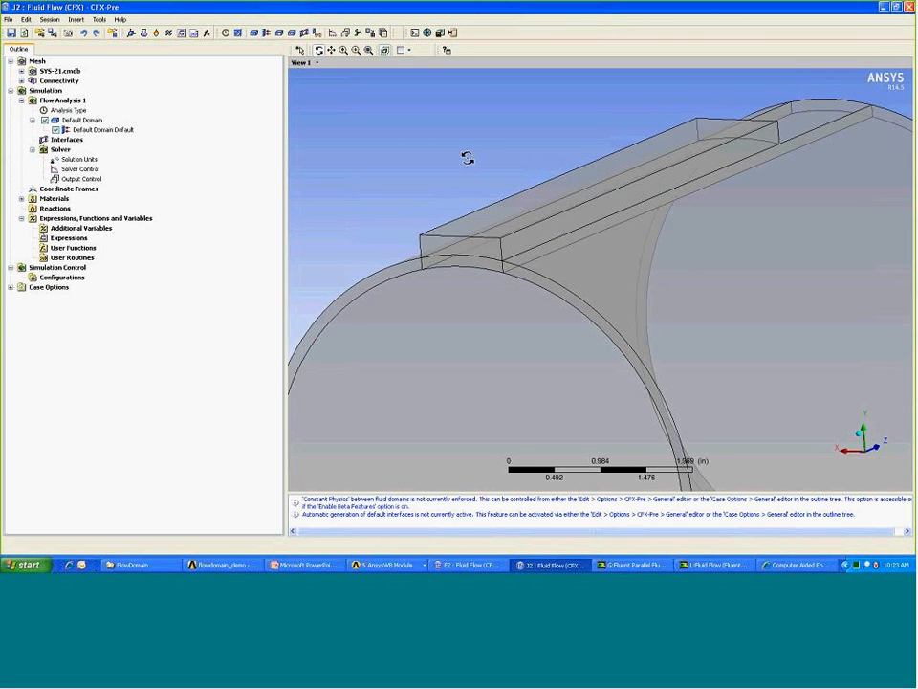
pyautogui.moveTo(468, 156); pyautogui.dragTo(463, 160)
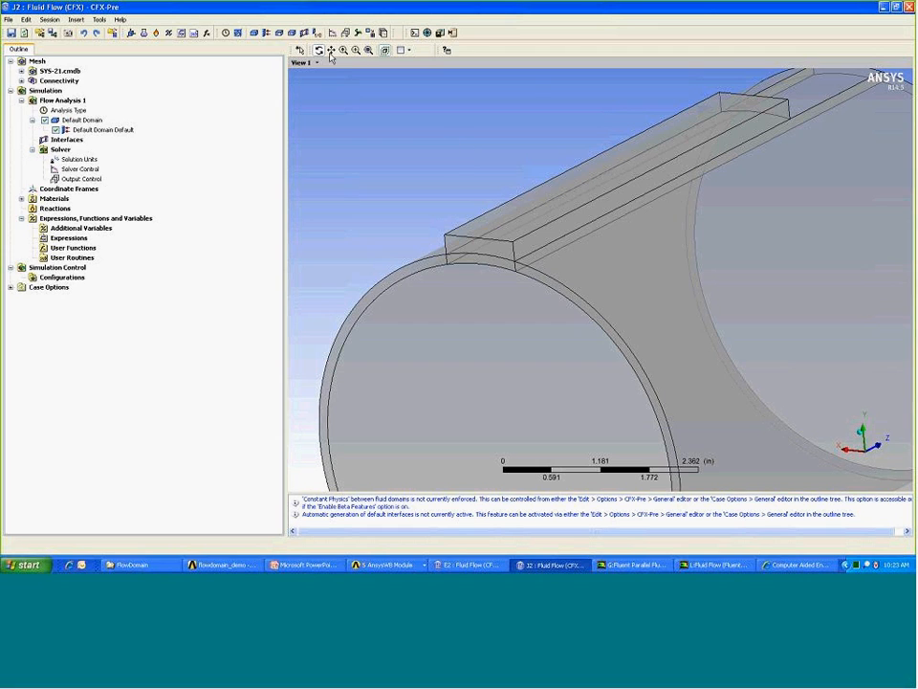
# - Insert a domain interface under its suggested name, and set Interface Side 1 to Default Domain with region intf1
pyautogui.click(305, 32)
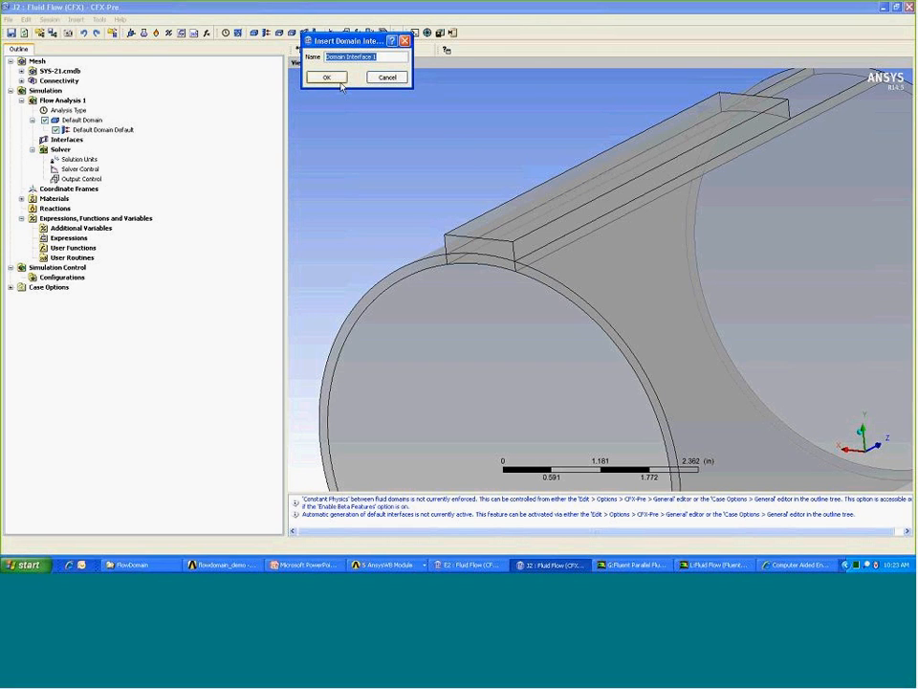
pyautogui.click(326, 78)
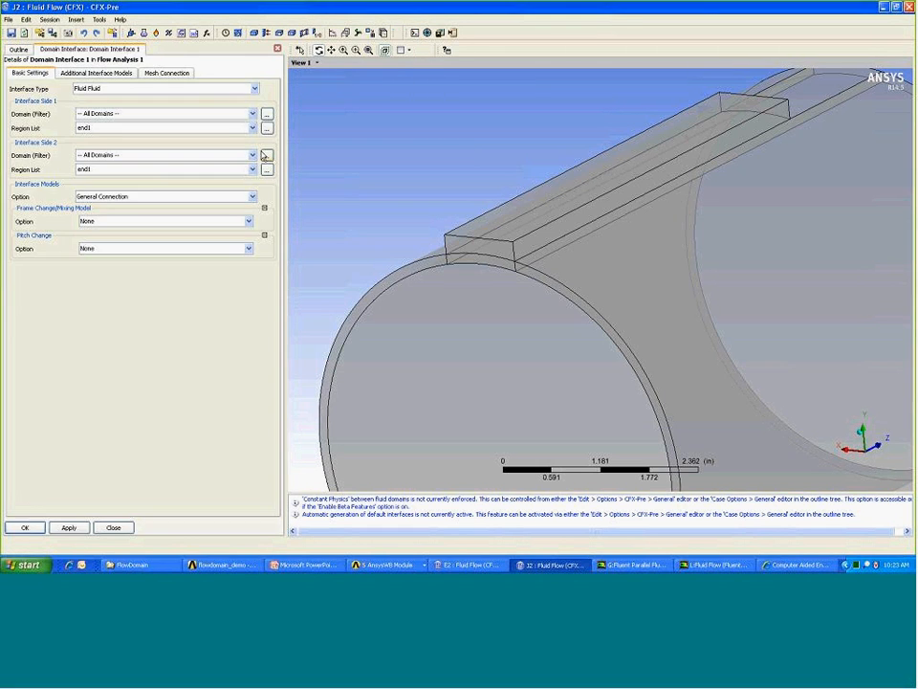
pyautogui.click(253, 113)
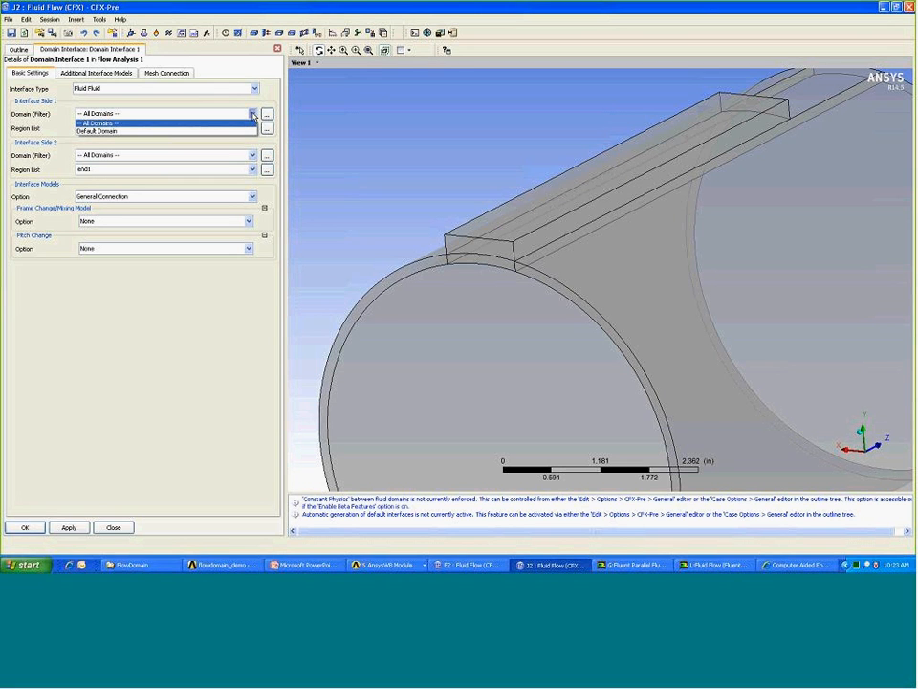
pyautogui.click(215, 131)
pyautogui.click(253, 129)
pyautogui.click(101, 169)
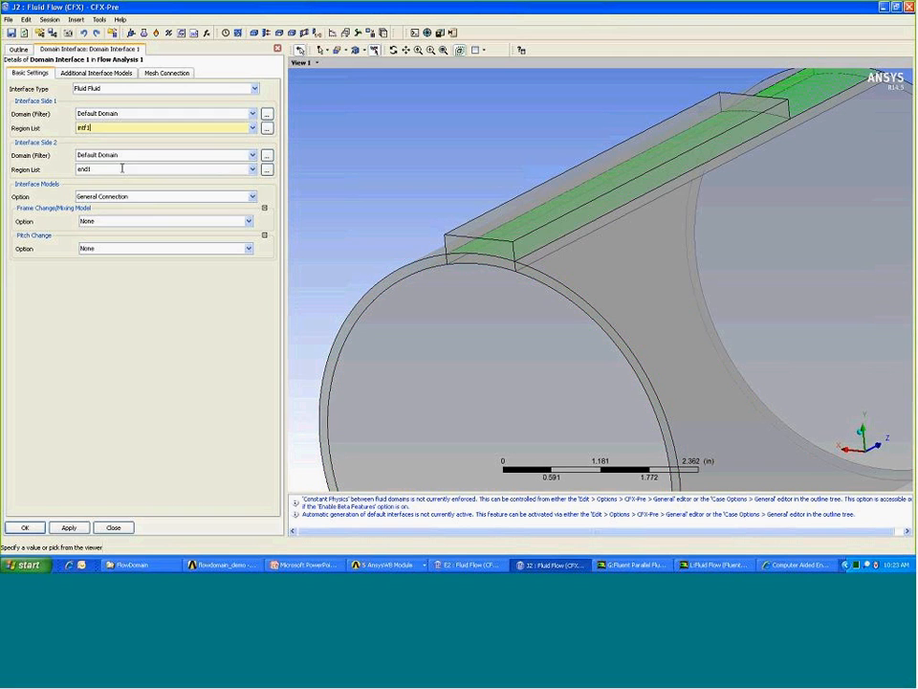
# - Set Interface Side 2 of the domain interface to Default Domain with region intf2
pyautogui.click(253, 155)
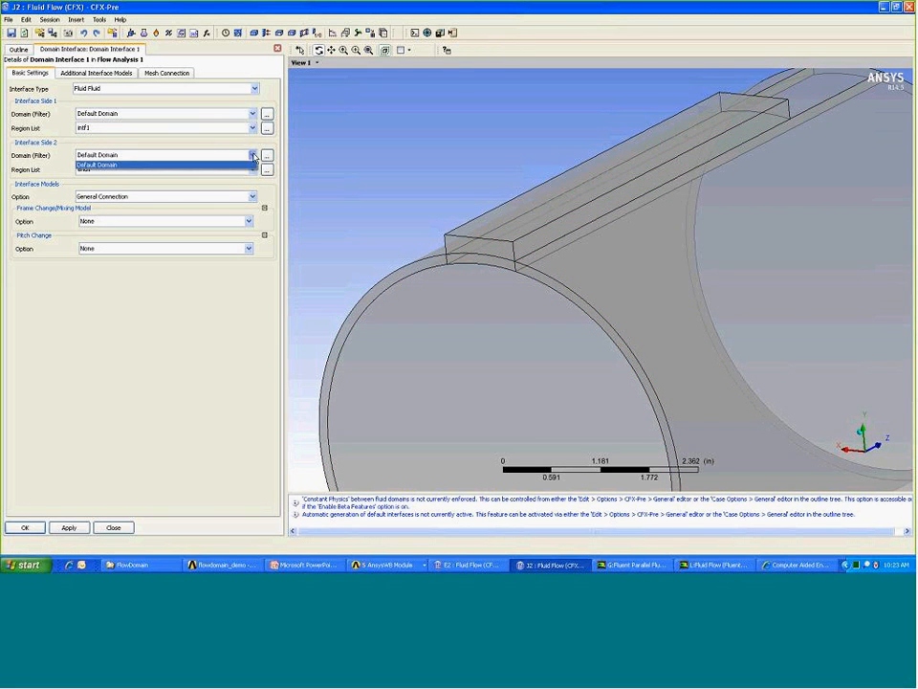
pyautogui.click(250, 164)
pyautogui.click(254, 170)
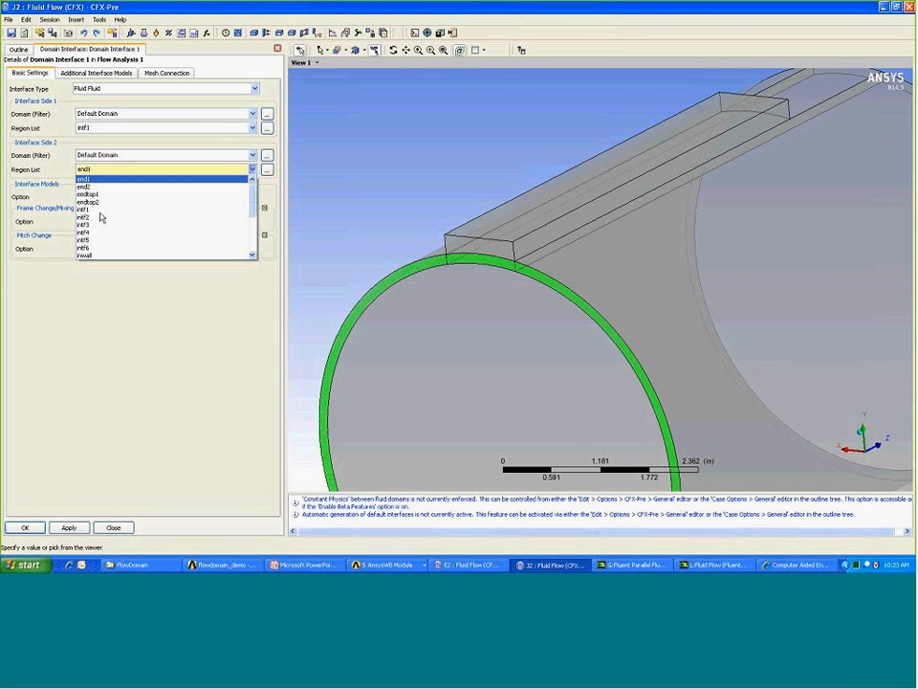
pyautogui.click(96, 217)
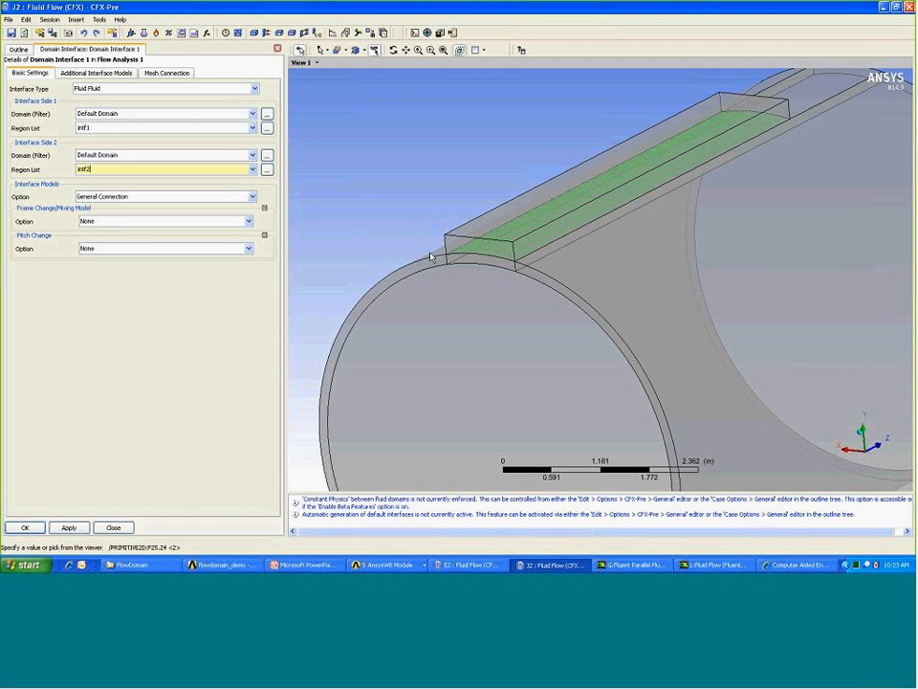
# - Apply and accept the settings of Domain Interface 1, and inspect the faces it covers
pyautogui.click(68, 527)
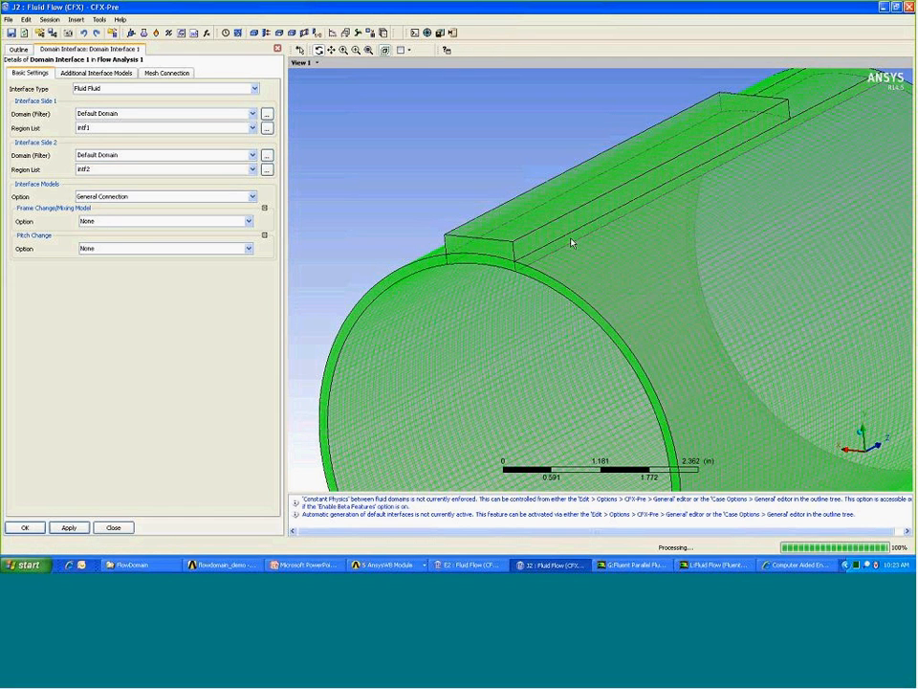
pyautogui.click(28, 527)
pyautogui.click(112, 169)
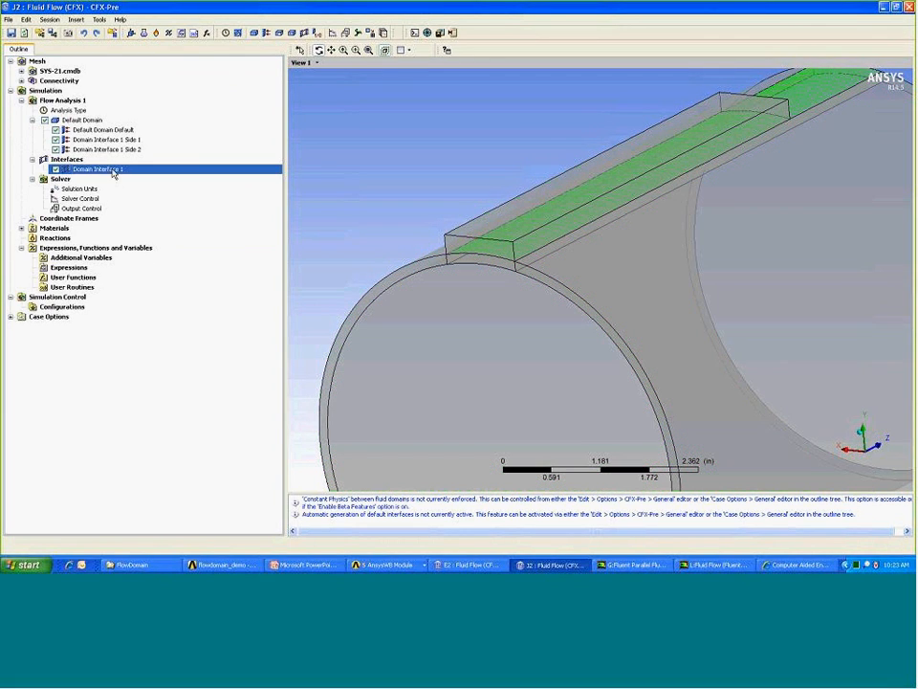
pyautogui.moveTo(554, 199); pyautogui.dragTo(566, 235)
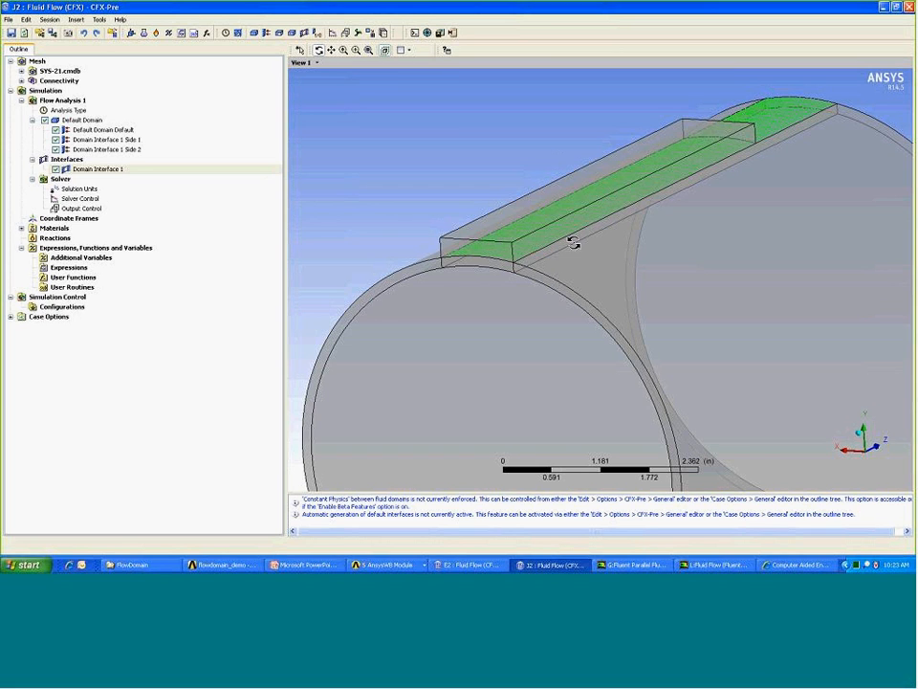
# - Insert a second domain interface under its suggested name, with region intf3 on Interface Side 1 and intf4 on Interface Side 2
pyautogui.click(229, 30)
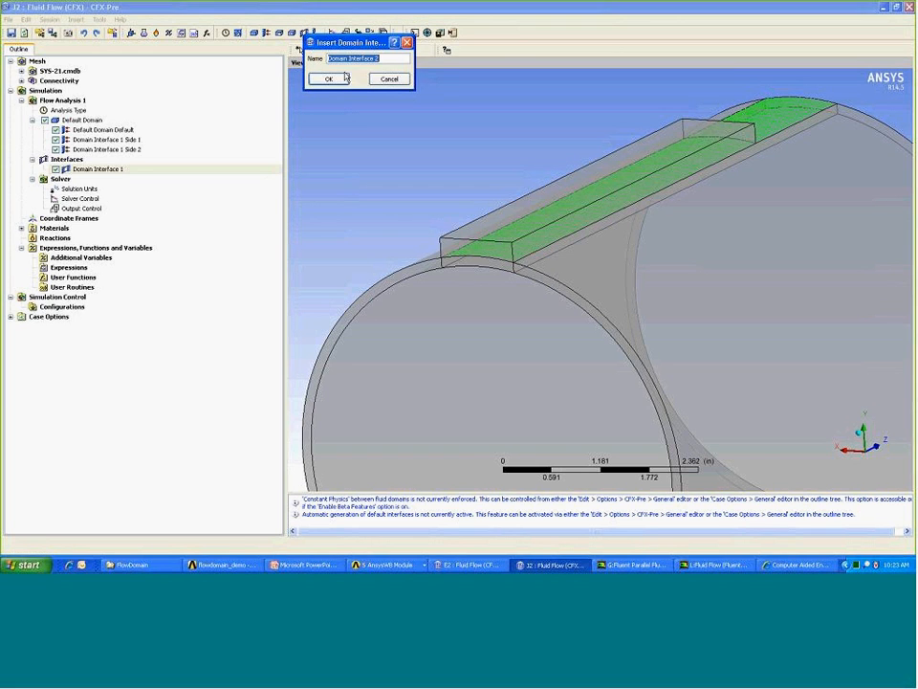
pyautogui.click(332, 78)
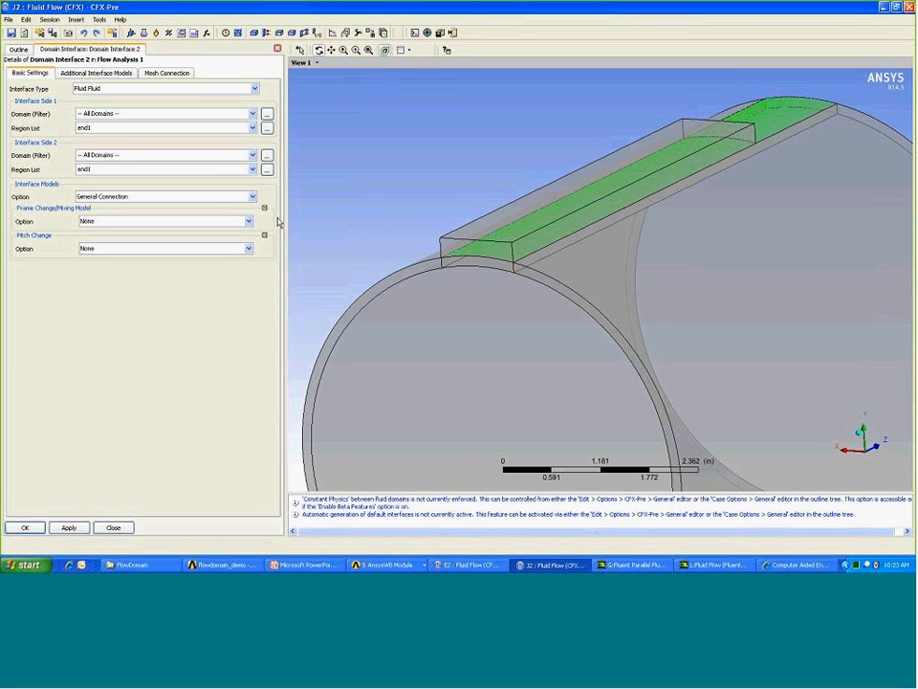
pyautogui.click(255, 128)
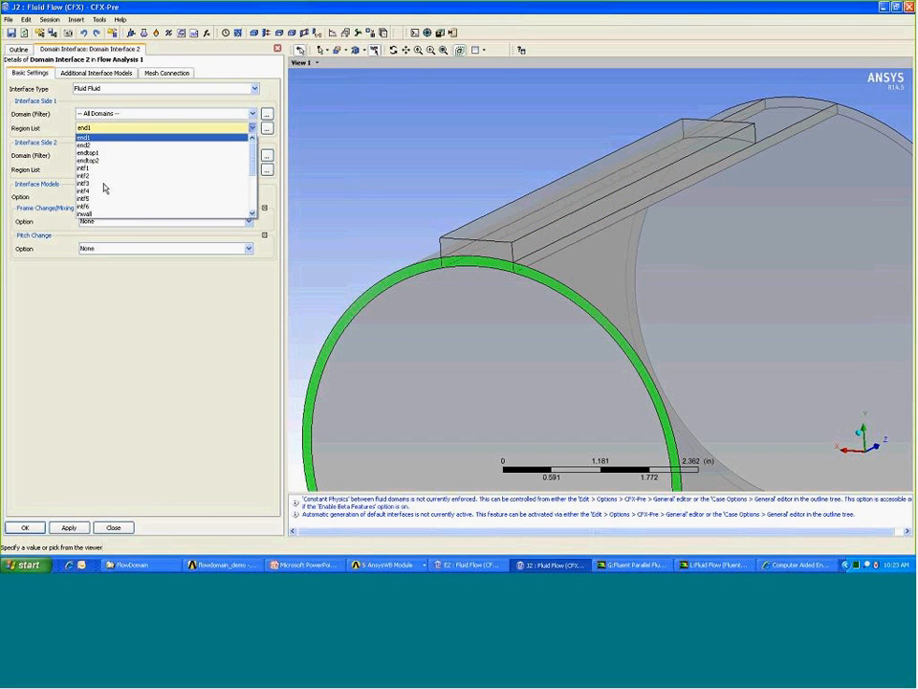
pyautogui.click(105, 185)
pyautogui.click(192, 169)
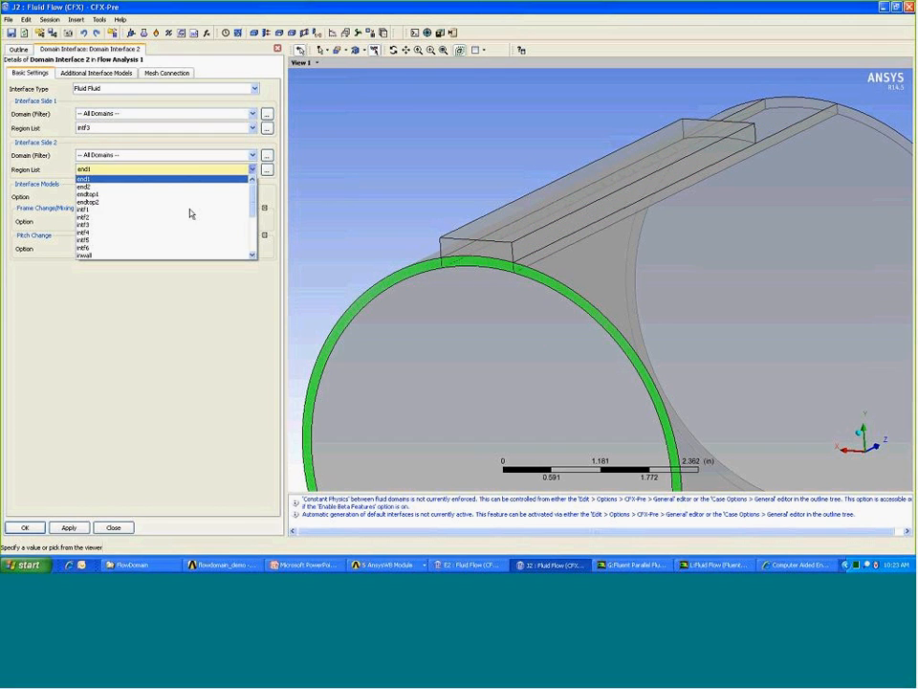
pyautogui.click(84, 232)
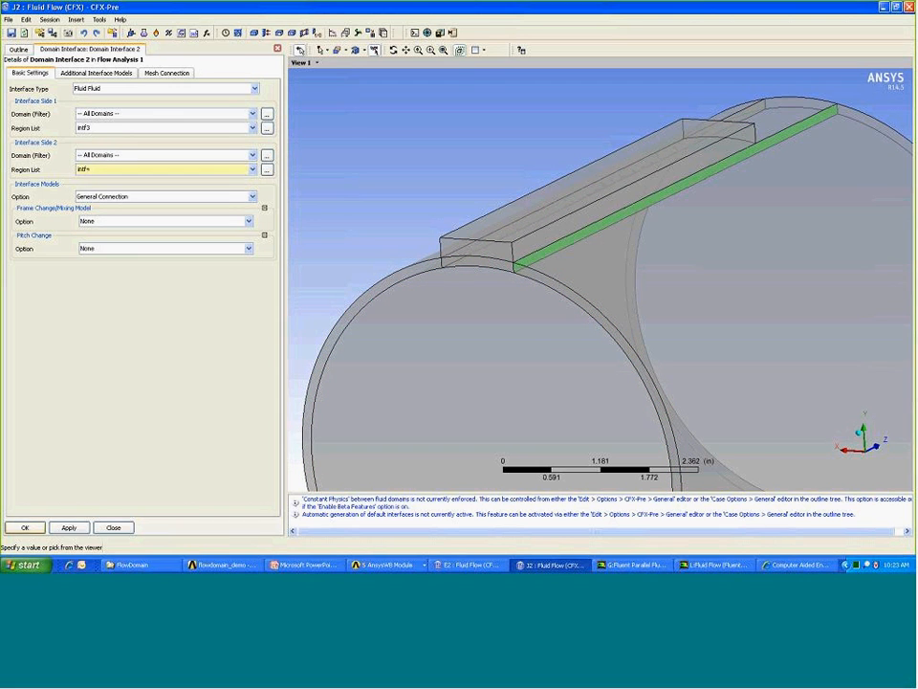
pyautogui.click(25, 527)
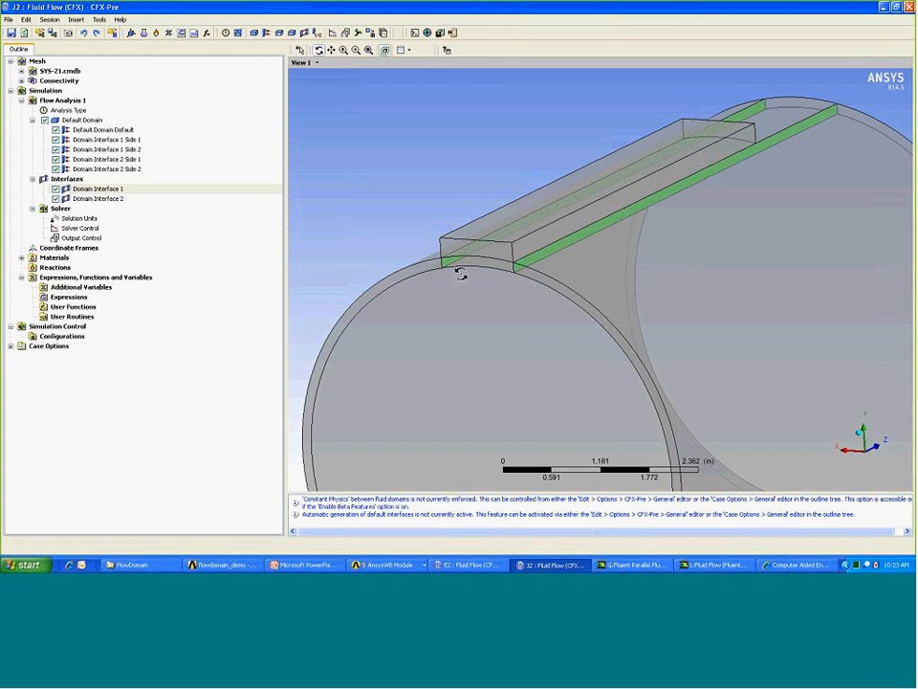
# - Reopen Domain Interface 2, review its Interface Side 2 region choices and accept the settings
pyautogui.click(127, 190)
pyautogui.doubleClick(127, 199)
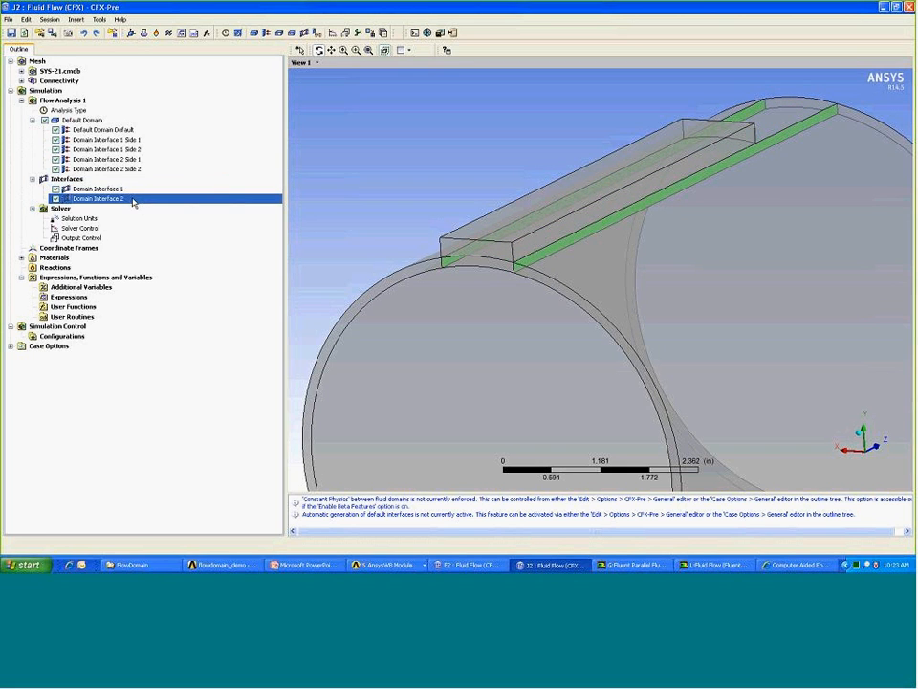
pyautogui.click(253, 170)
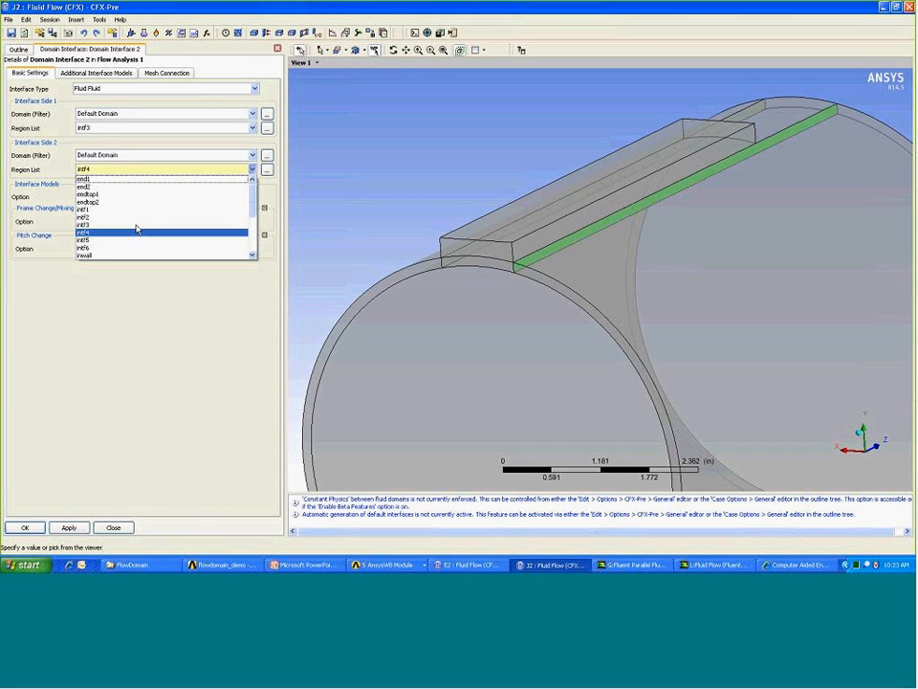
pyautogui.click(103, 245)
pyautogui.click(25, 527)
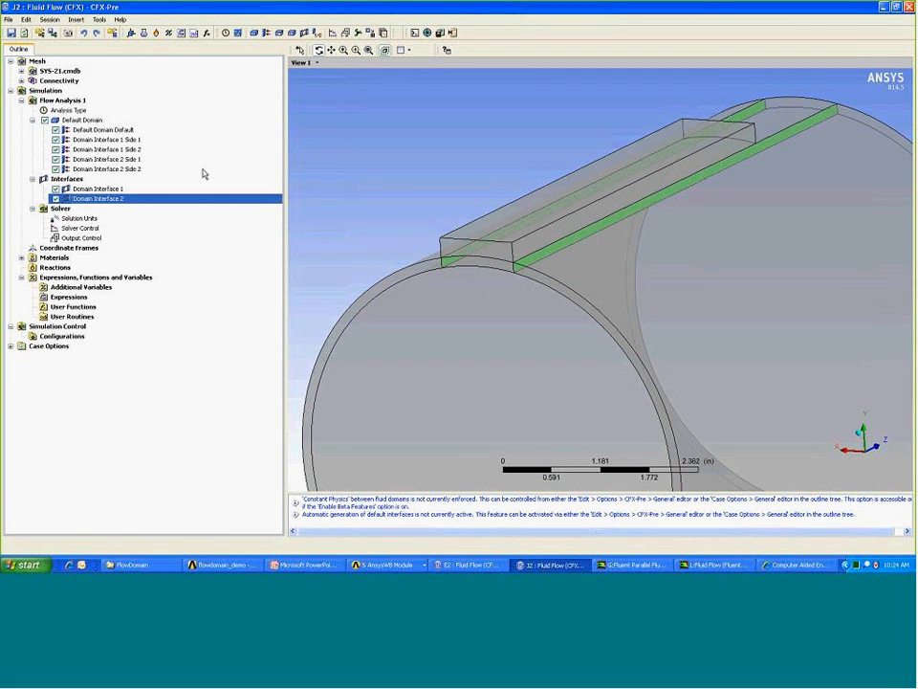
# - Examine the side faces covered by Domain Interface 2 and compare them with those of Domain Interface 1
pyautogui.moveTo(487, 148); pyautogui.dragTo(476, 171)
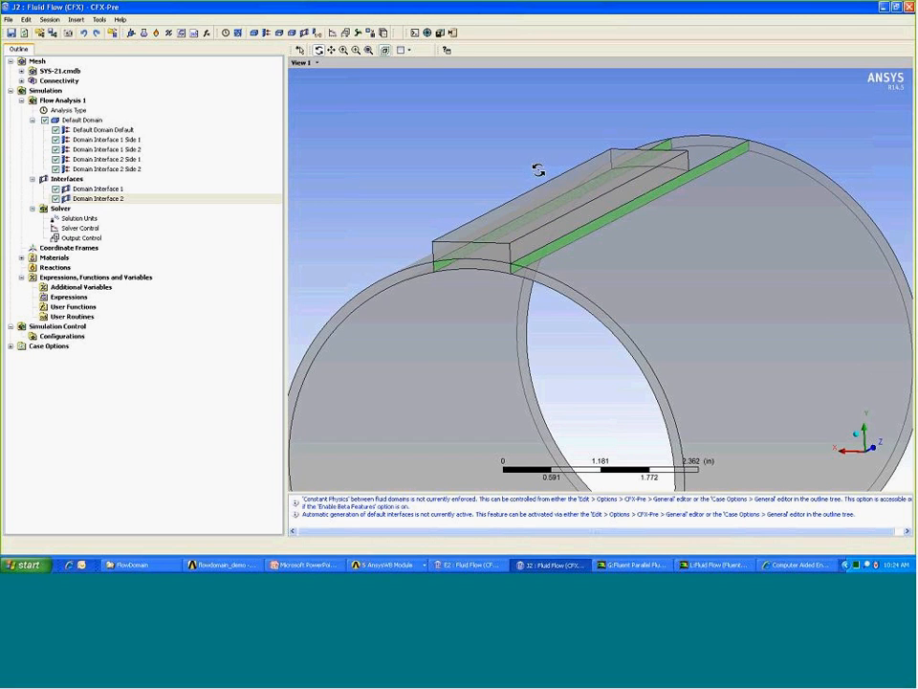
pyautogui.moveTo(538, 169); pyautogui.dragTo(521, 181)
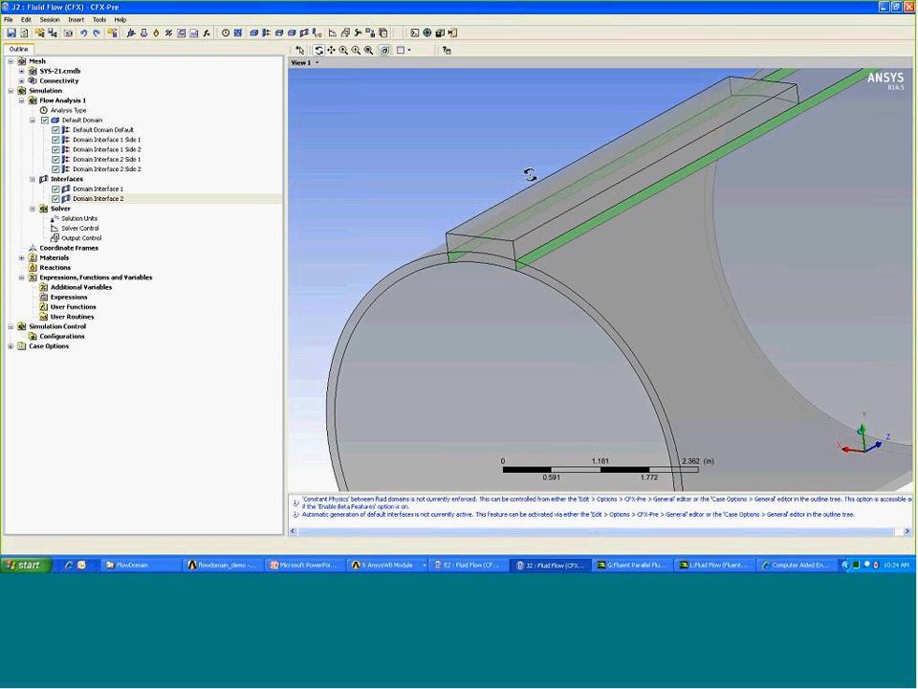
pyautogui.moveTo(557, 197); pyautogui.dragTo(561, 192)
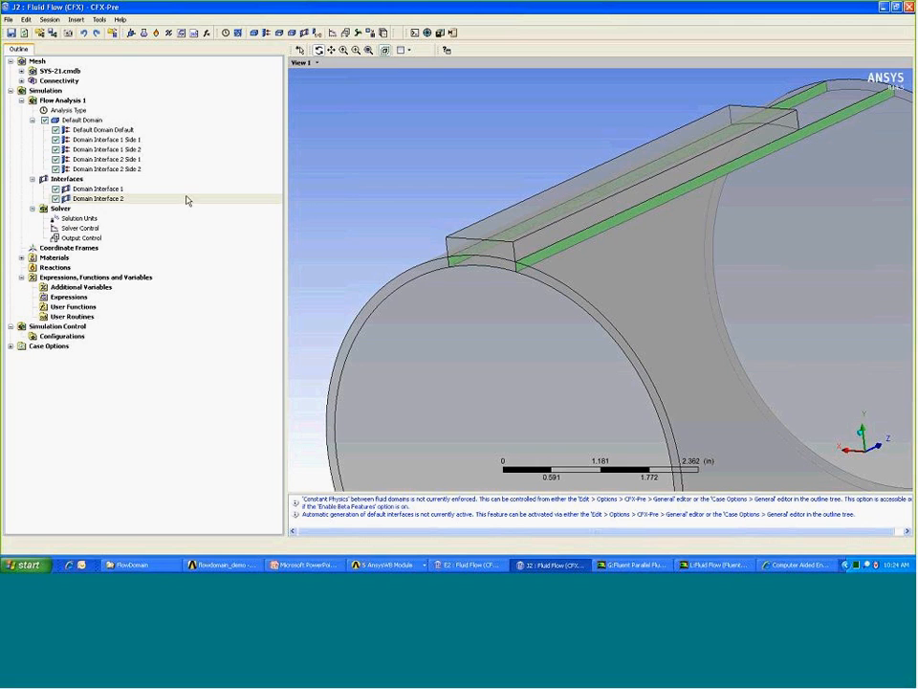
pyautogui.click(110, 189)
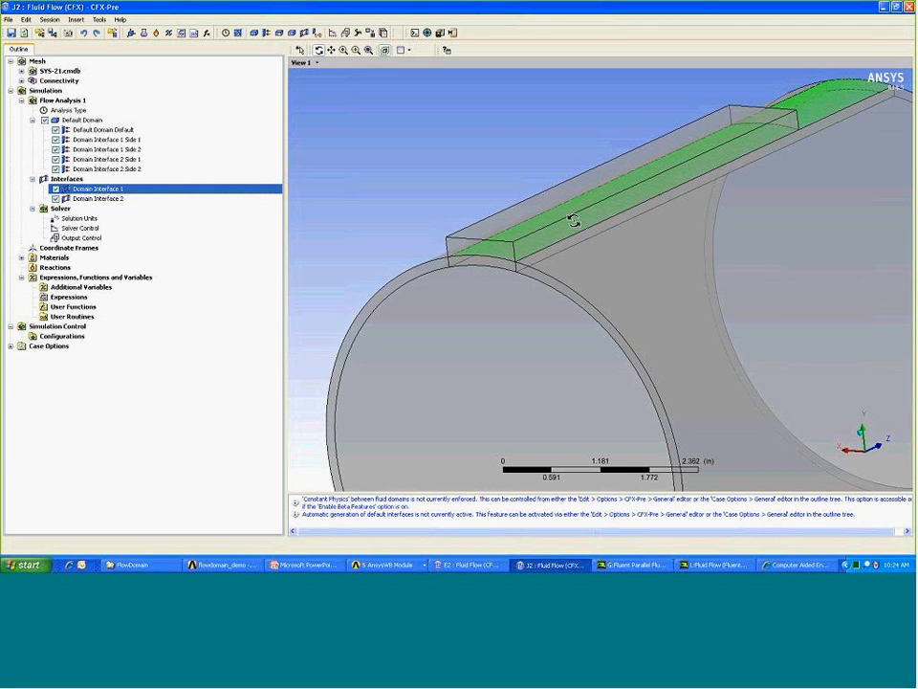
# - Switch to the Fluent session of the three-part model and display the mesh without the end1 and endtop1 surfaces
pyautogui.click(708, 565)
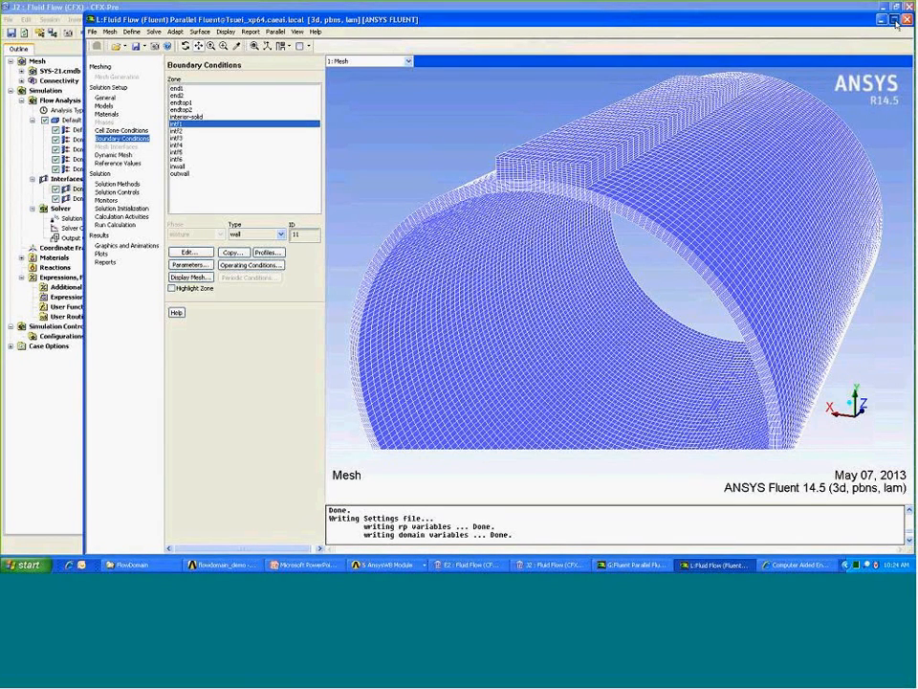
pyautogui.click(894, 20)
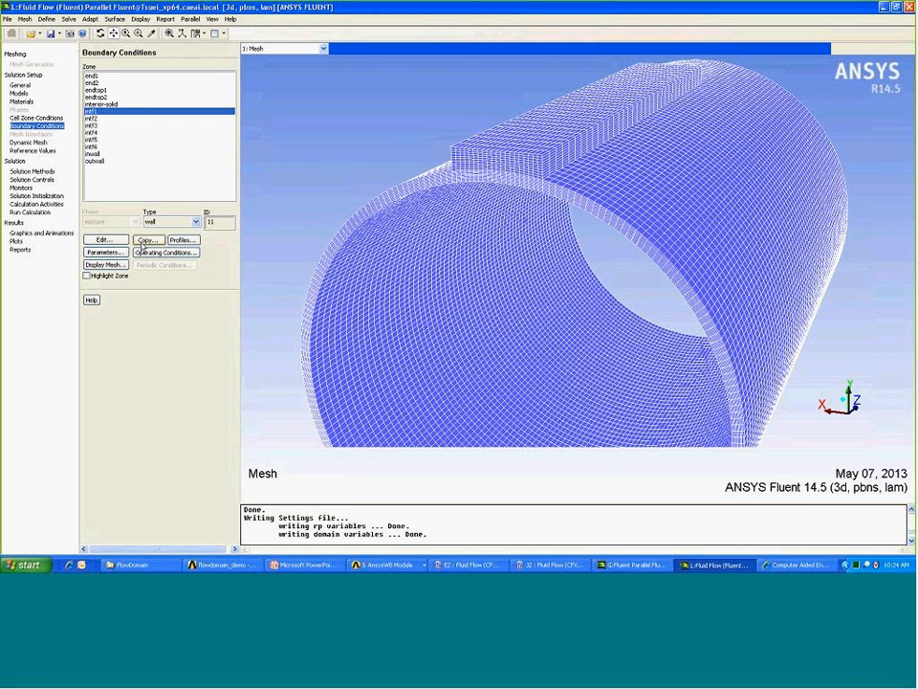
pyautogui.click(114, 268)
pyautogui.moveTo(406, 171); pyautogui.dragTo(405, 151)
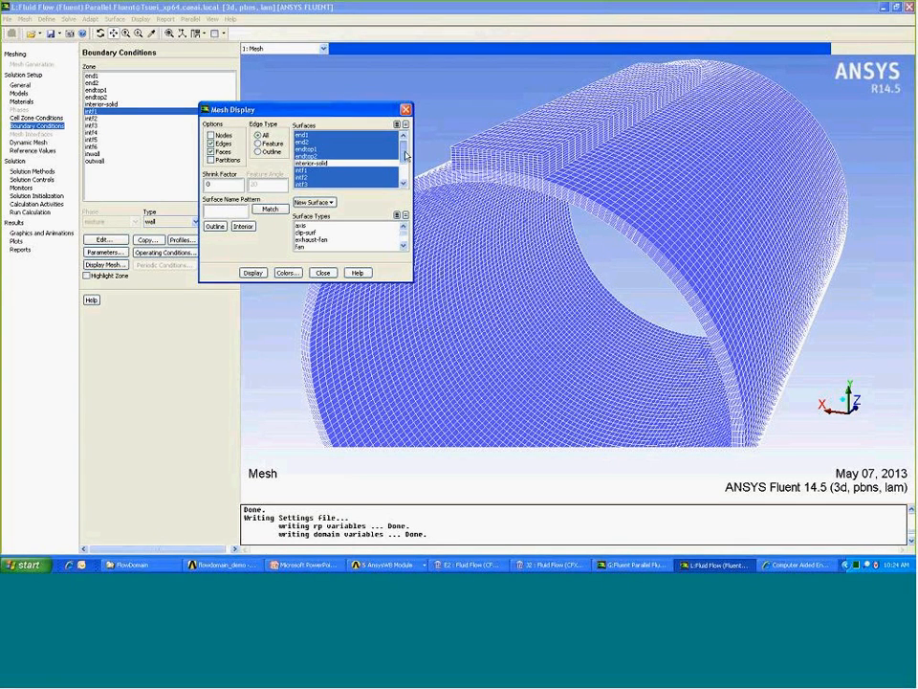
pyautogui.click(308, 135)
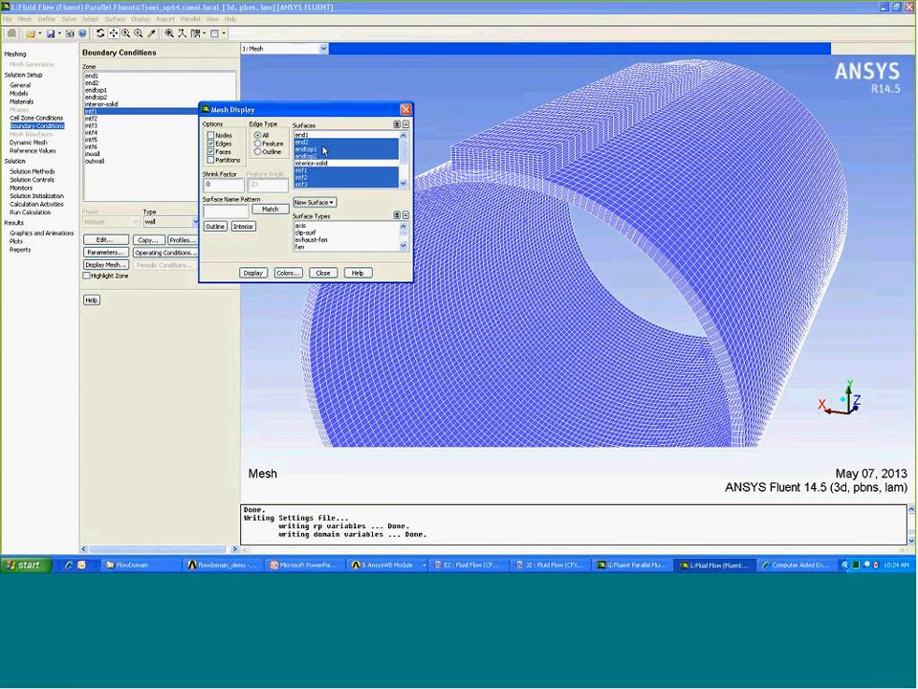
pyautogui.click(308, 150)
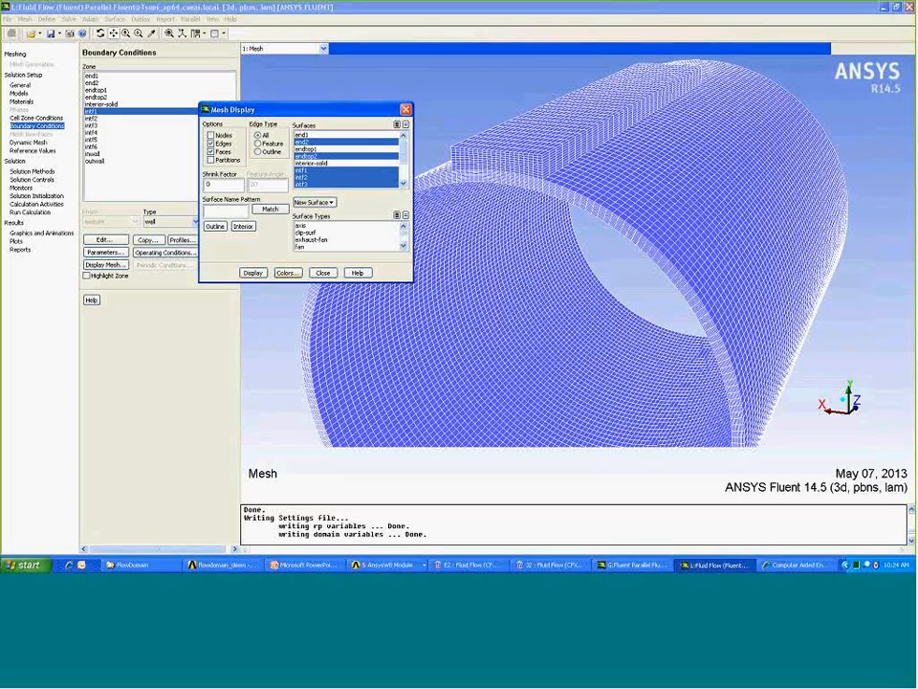
pyautogui.click(254, 273)
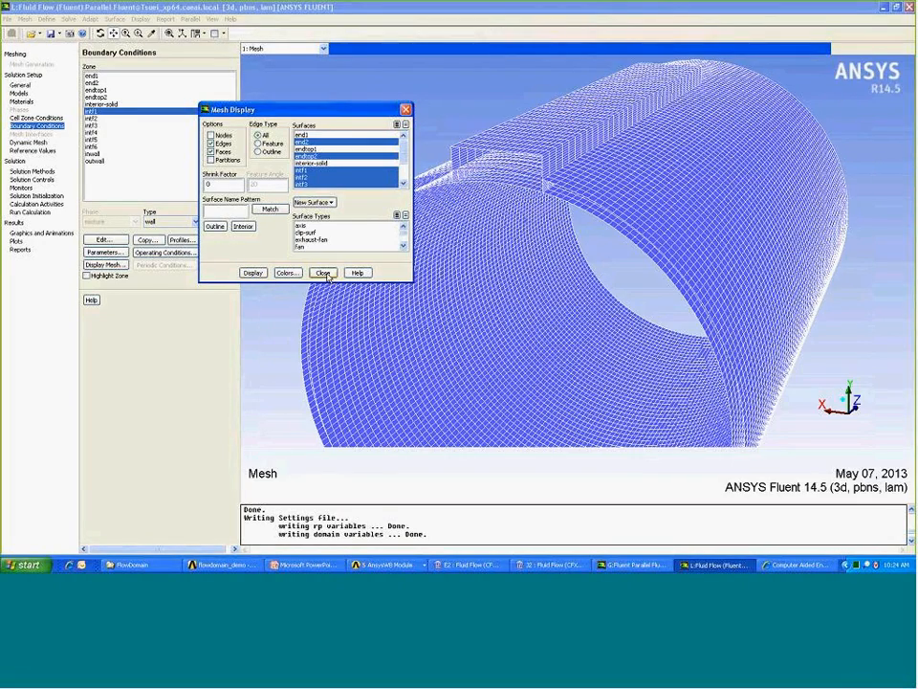
pyautogui.click(322, 272)
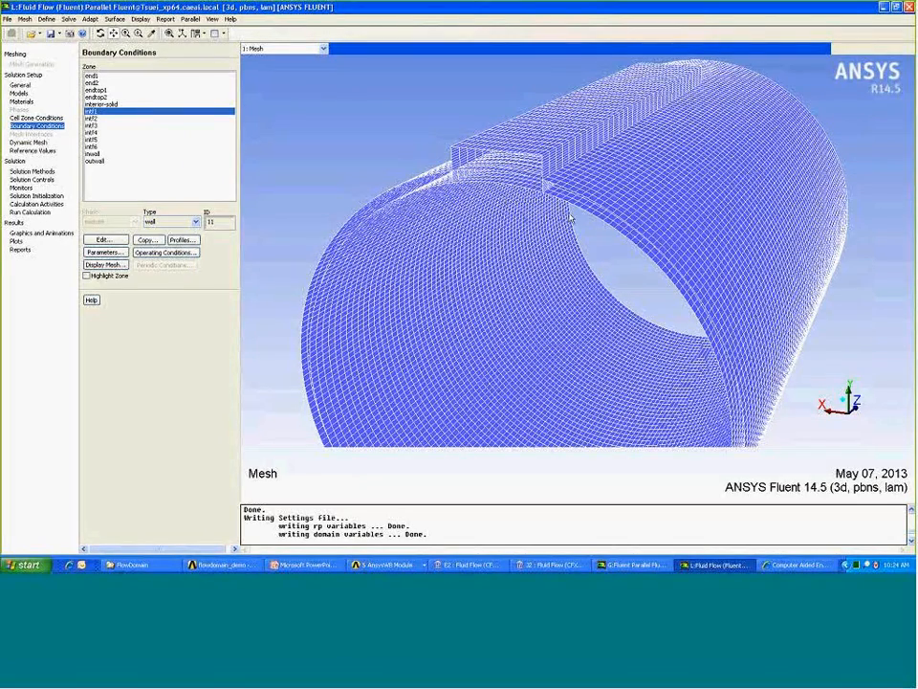
pyautogui.moveTo(570, 220); pyautogui.dragTo(558, 213)
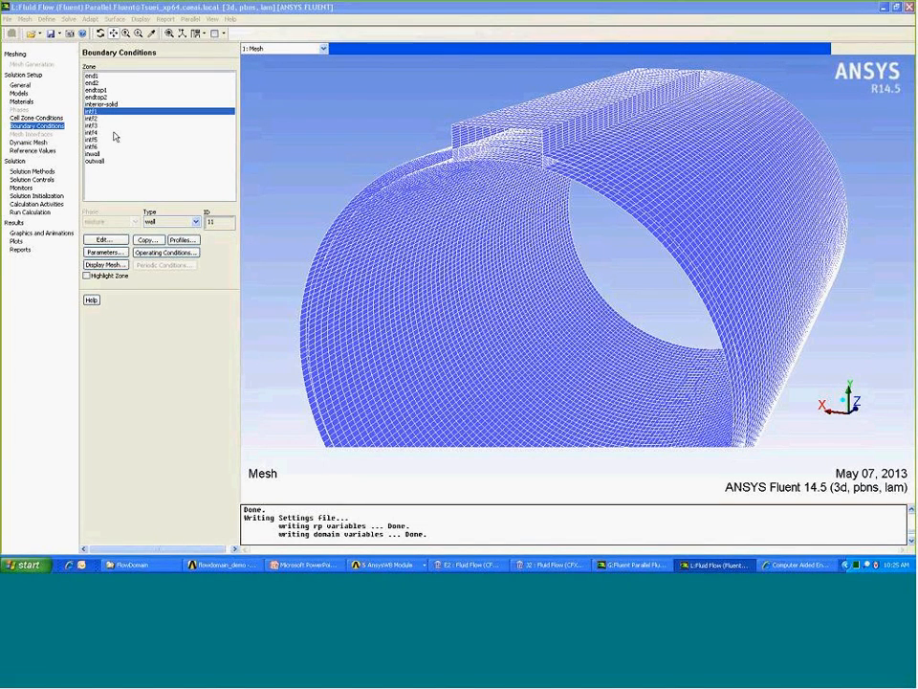
# - Change the boundary type of zone intf1 to interface, keeping its zone name
pyautogui.click(197, 223)
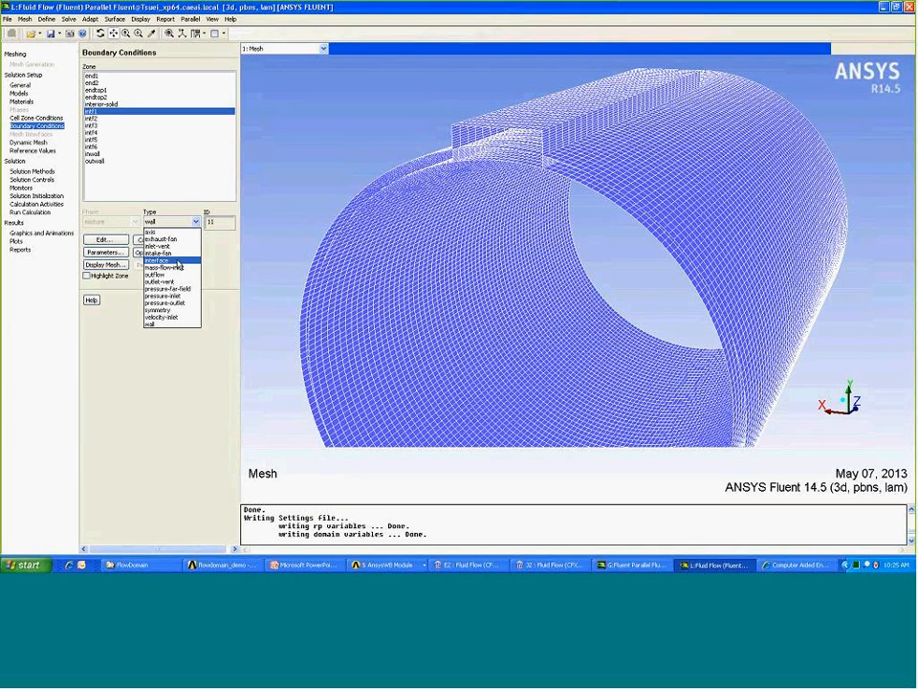
pyautogui.click(178, 265)
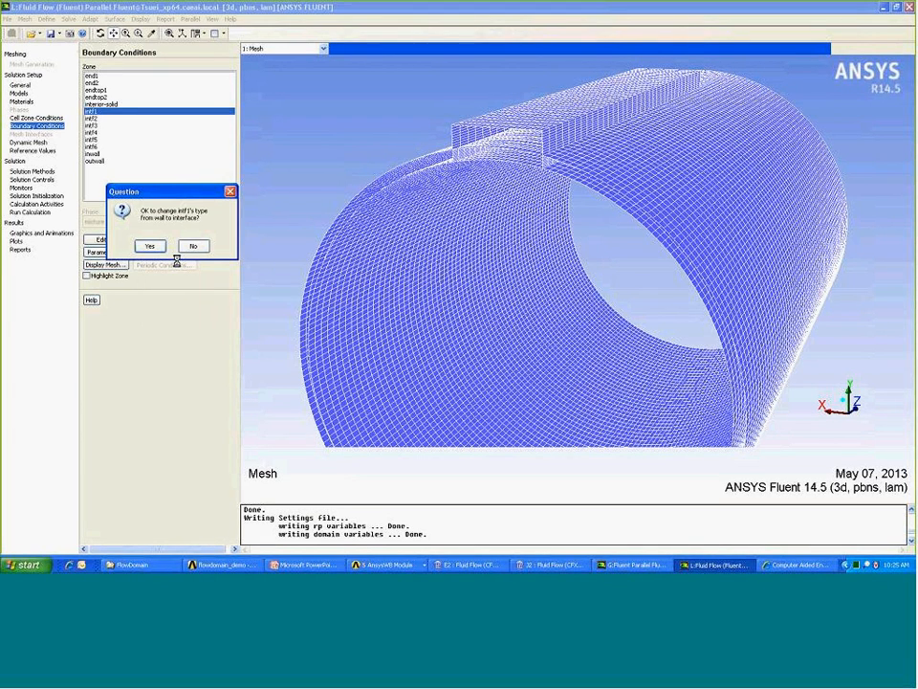
pyautogui.click(149, 246)
pyautogui.click(142, 245)
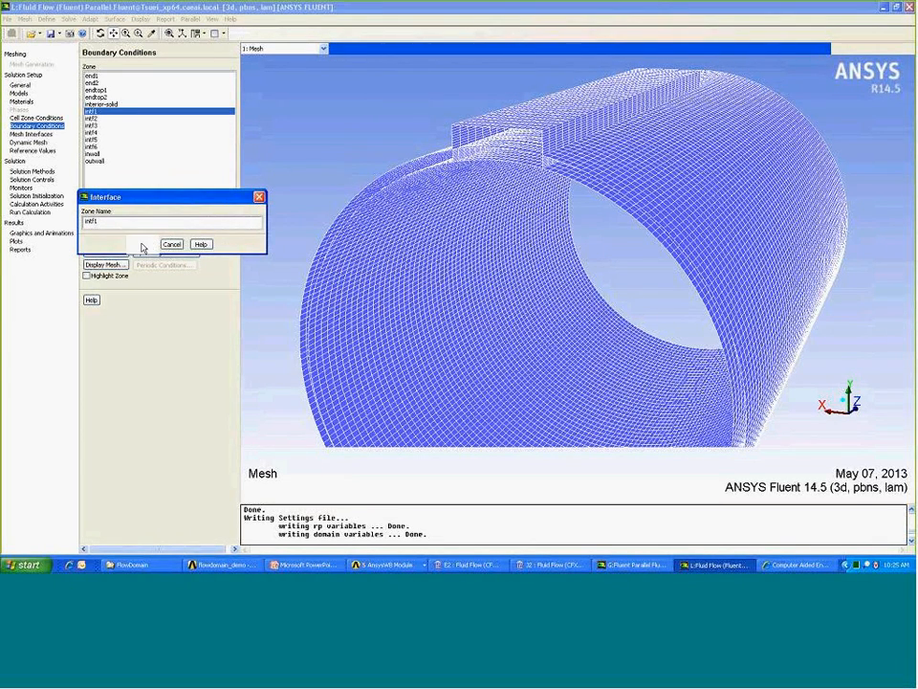
# - Change the boundary type of zone intf2 to interface, keeping its zone name
pyautogui.click(93, 118)
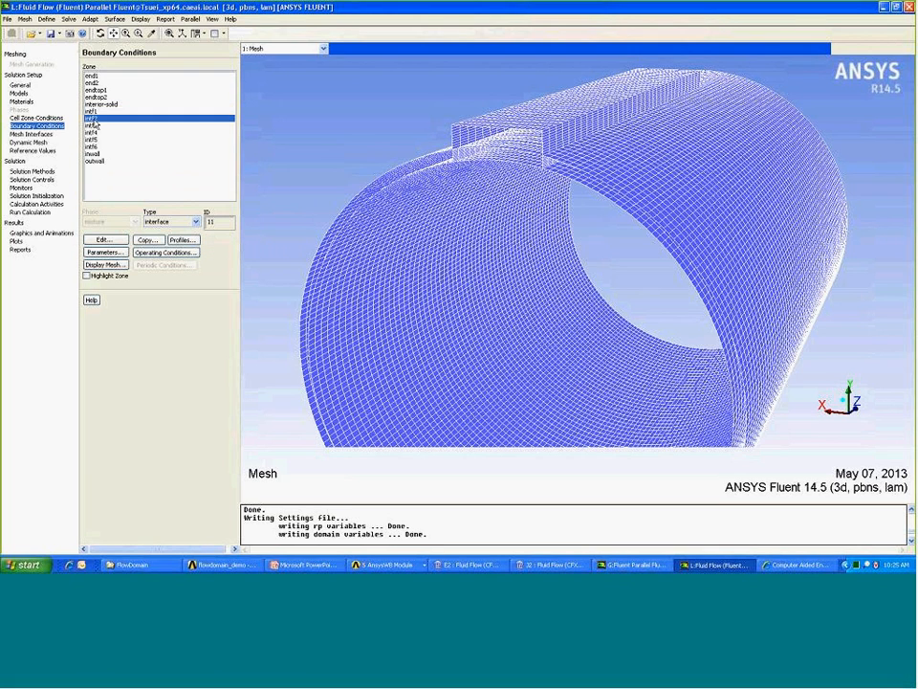
pyautogui.click(198, 223)
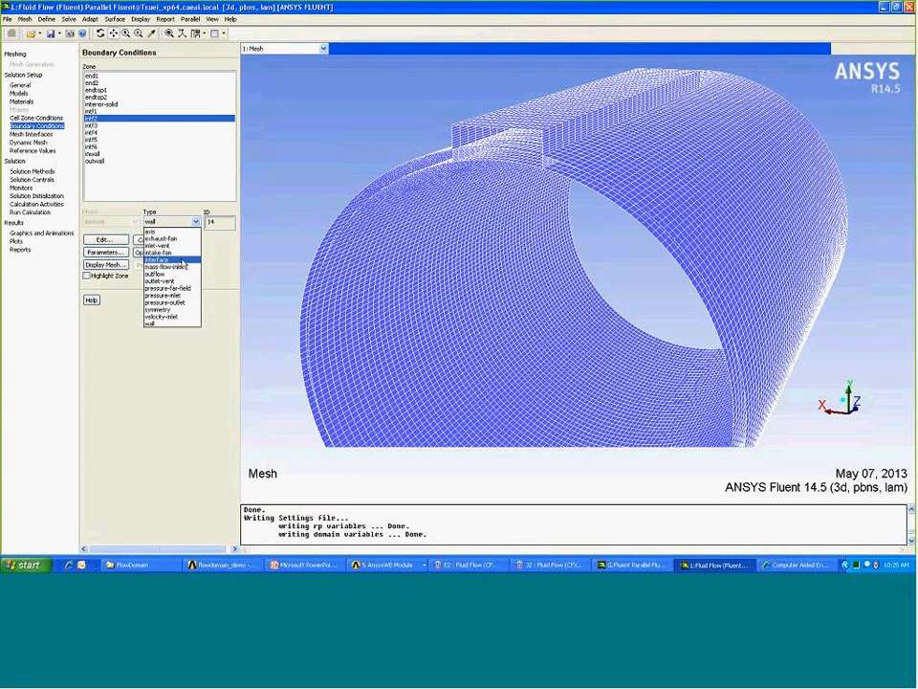
pyautogui.click(116, 119)
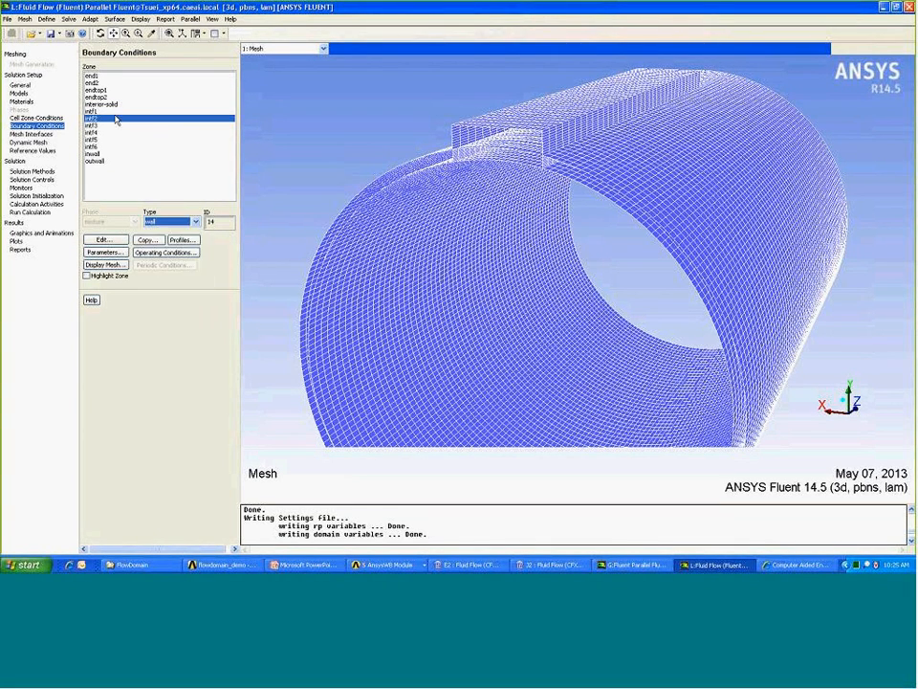
pyautogui.click(197, 222)
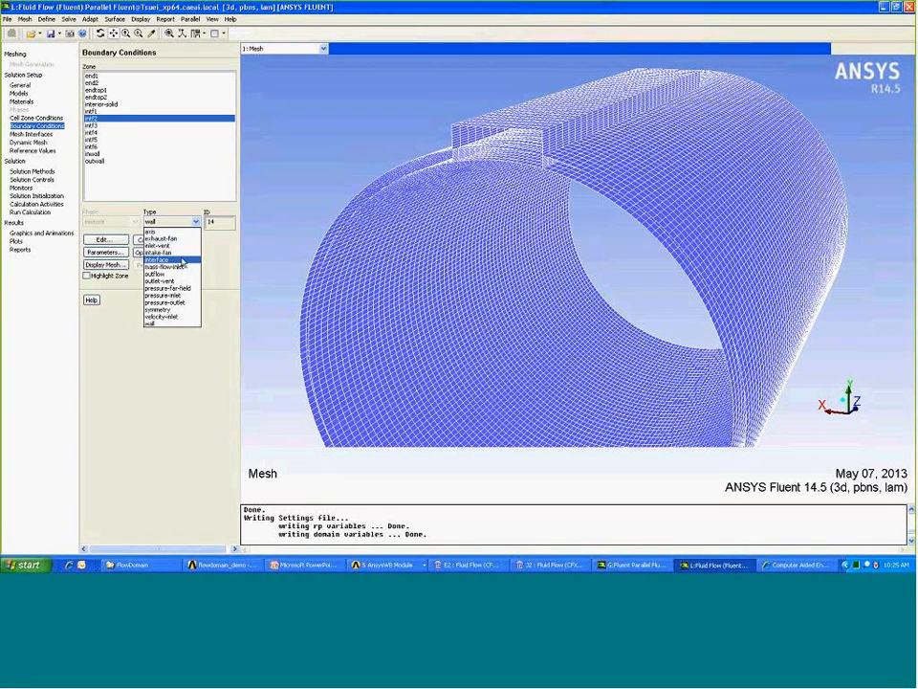
pyautogui.click(182, 260)
pyautogui.click(147, 245)
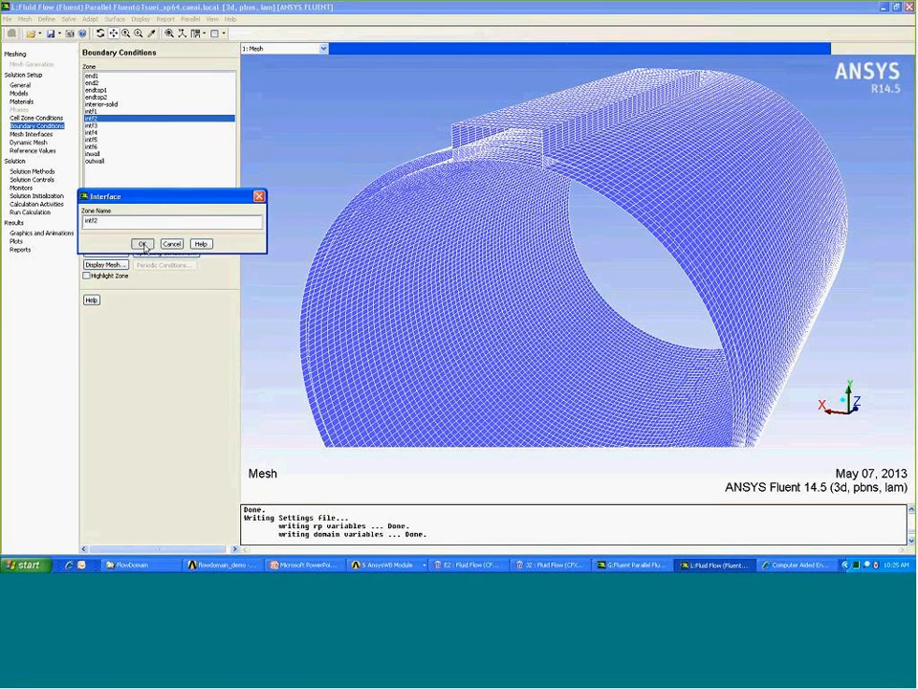
pyautogui.click(141, 245)
# - Change the boundary type of zone intf3 to interface, keeping its zone name
pyautogui.click(93, 125)
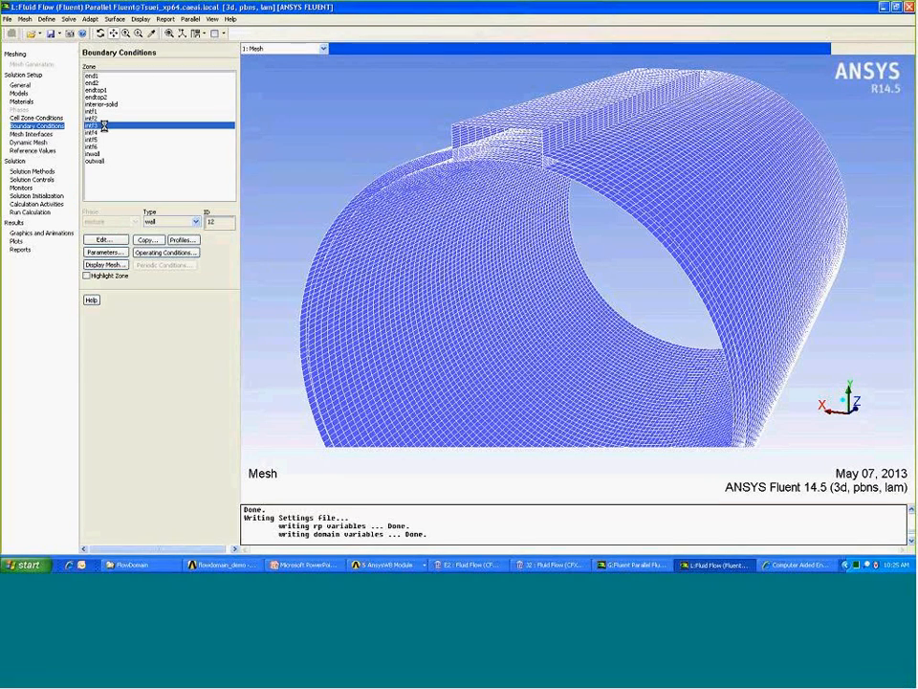
pyautogui.click(197, 223)
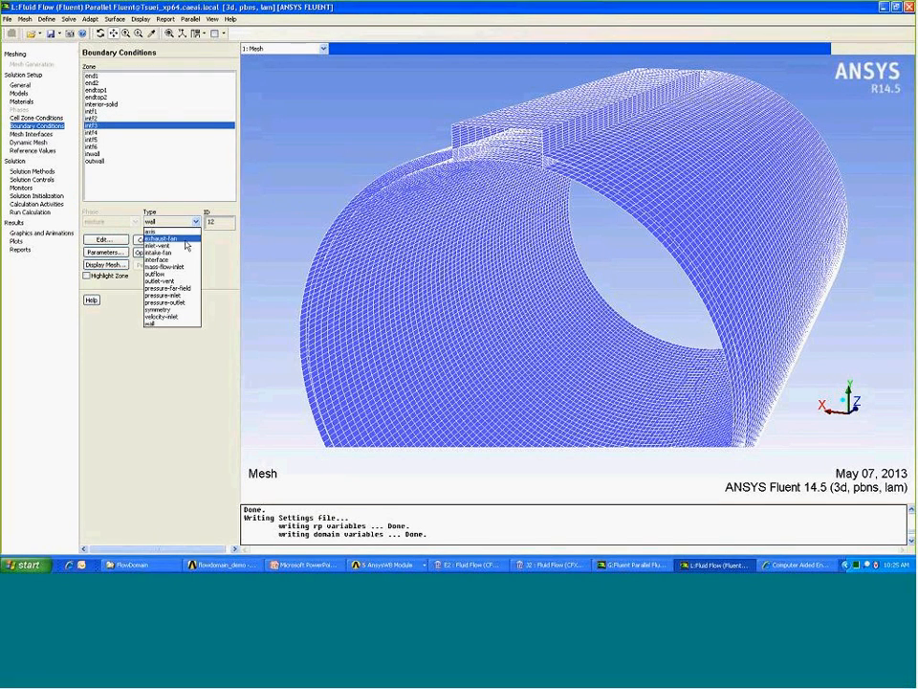
pyautogui.click(180, 261)
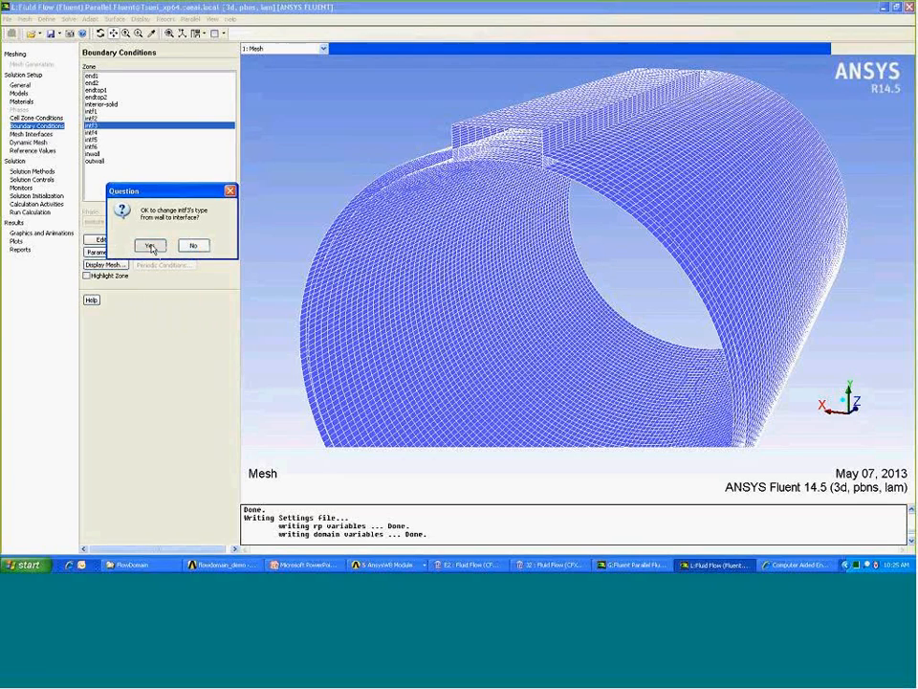
pyautogui.click(146, 246)
pyautogui.click(141, 244)
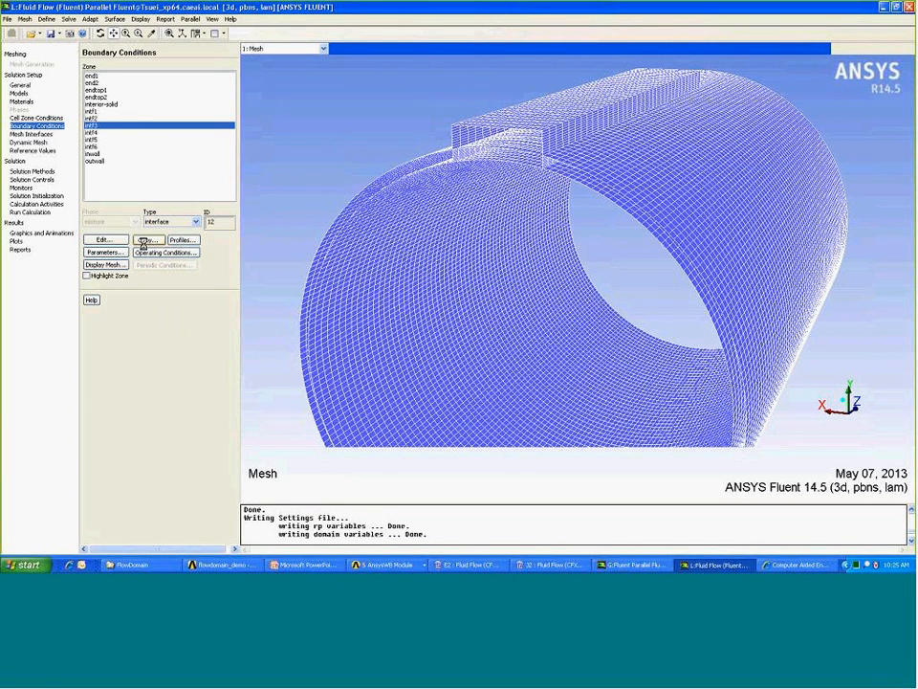
# - Change the boundary type of zone intf4 to interface, keeping its zone name
pyautogui.click(94, 133)
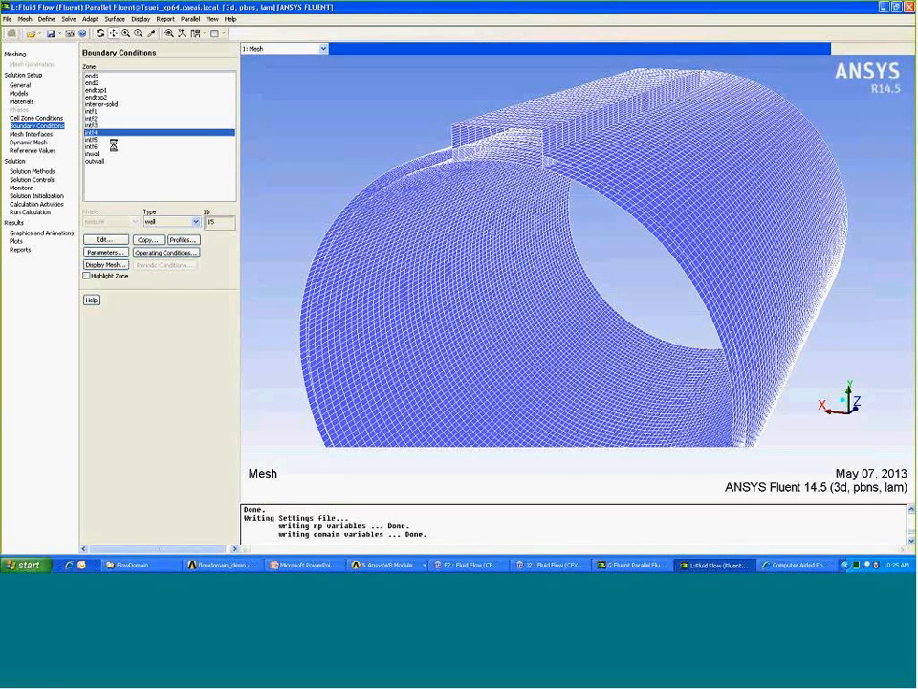
pyautogui.click(197, 222)
pyautogui.click(175, 259)
pyautogui.click(149, 246)
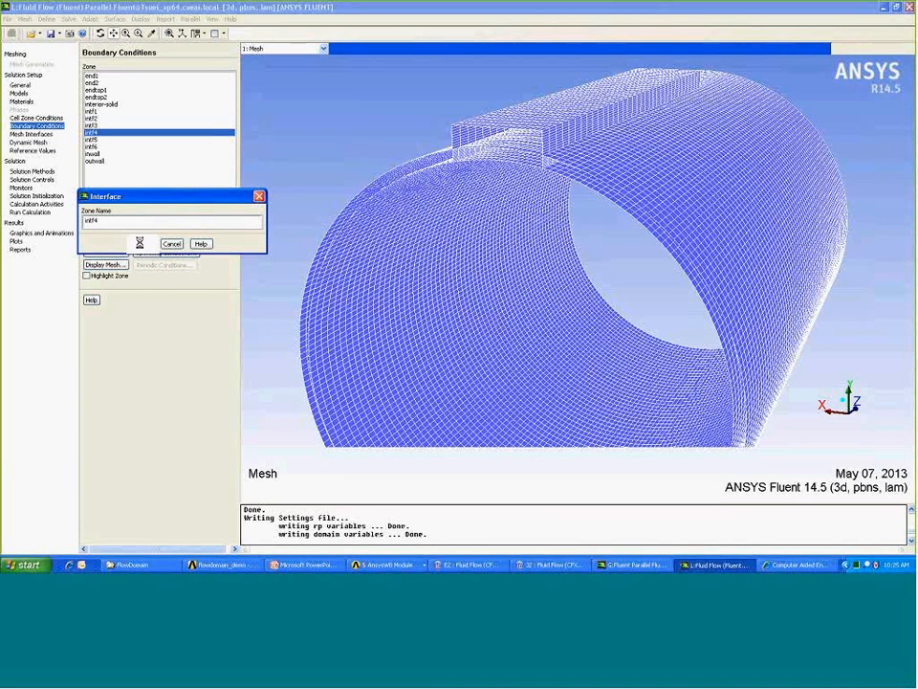
pyautogui.click(142, 245)
# - Change the boundary type of zone intf5 to interface, keeping its zone name
pyautogui.click(93, 140)
pyautogui.click(197, 222)
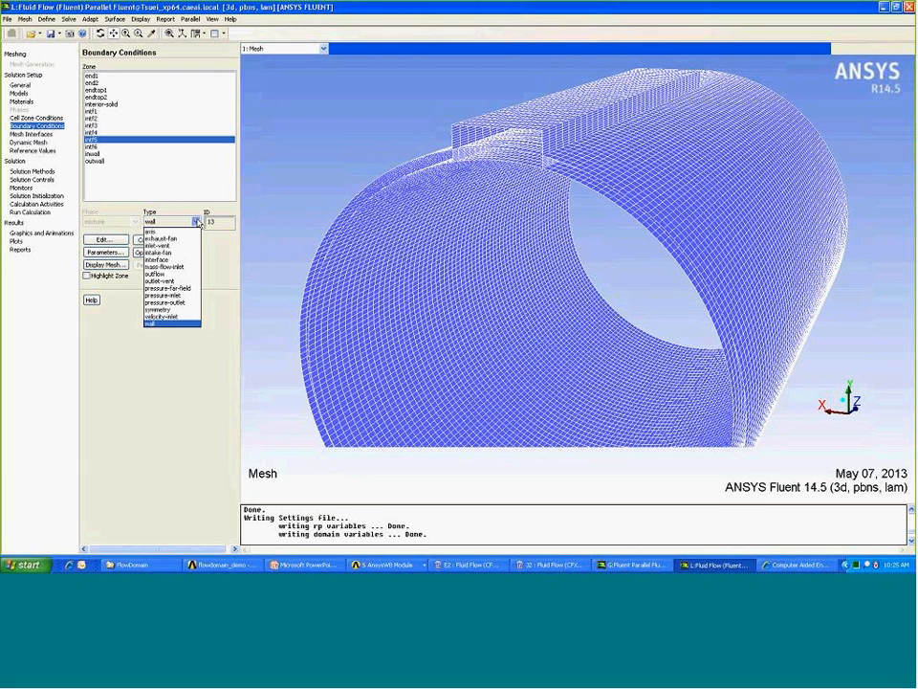
pyautogui.click(175, 260)
pyautogui.click(148, 246)
pyautogui.click(141, 245)
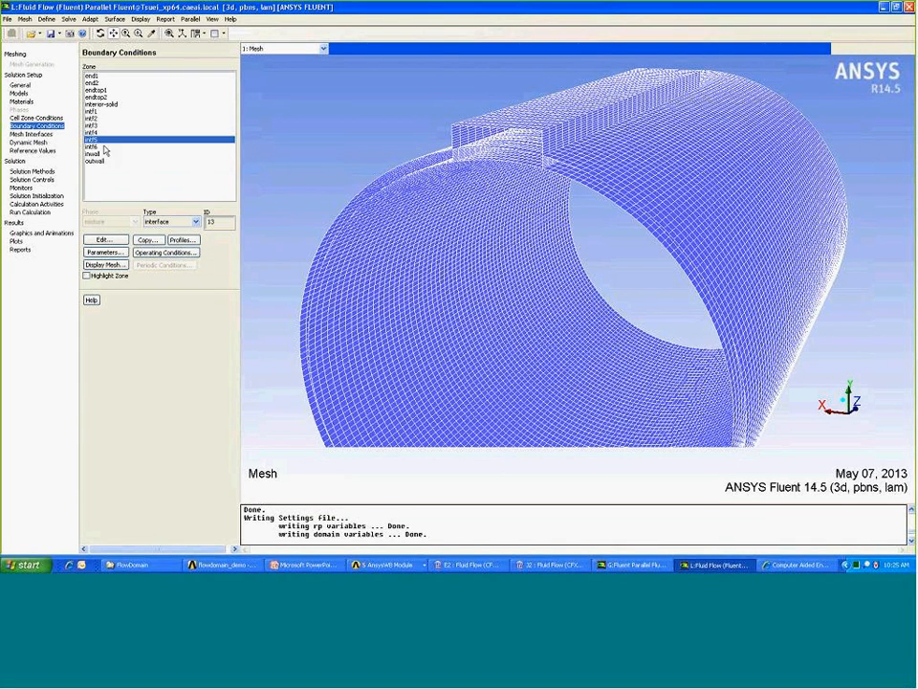
# - Change the boundary type of zone intf6 to interface, keeping its zone name
pyautogui.click(95, 148)
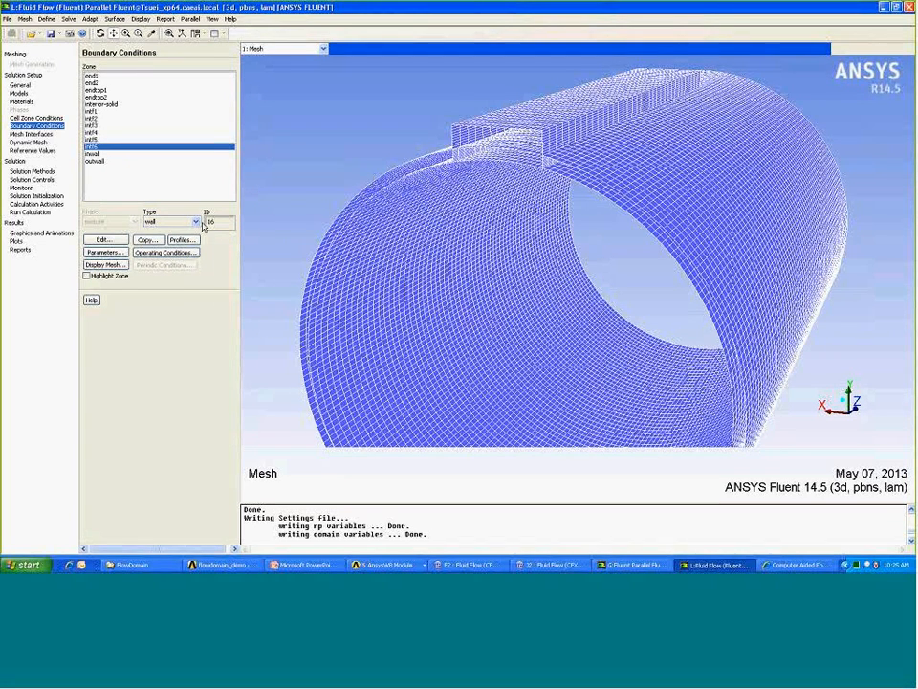
pyautogui.click(197, 222)
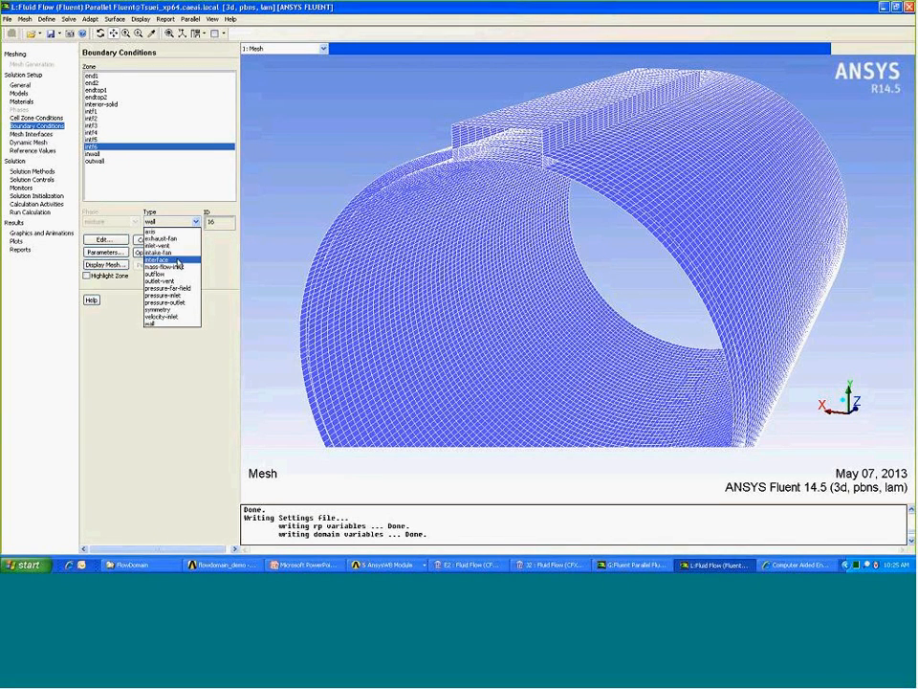
pyautogui.click(168, 259)
pyautogui.click(151, 247)
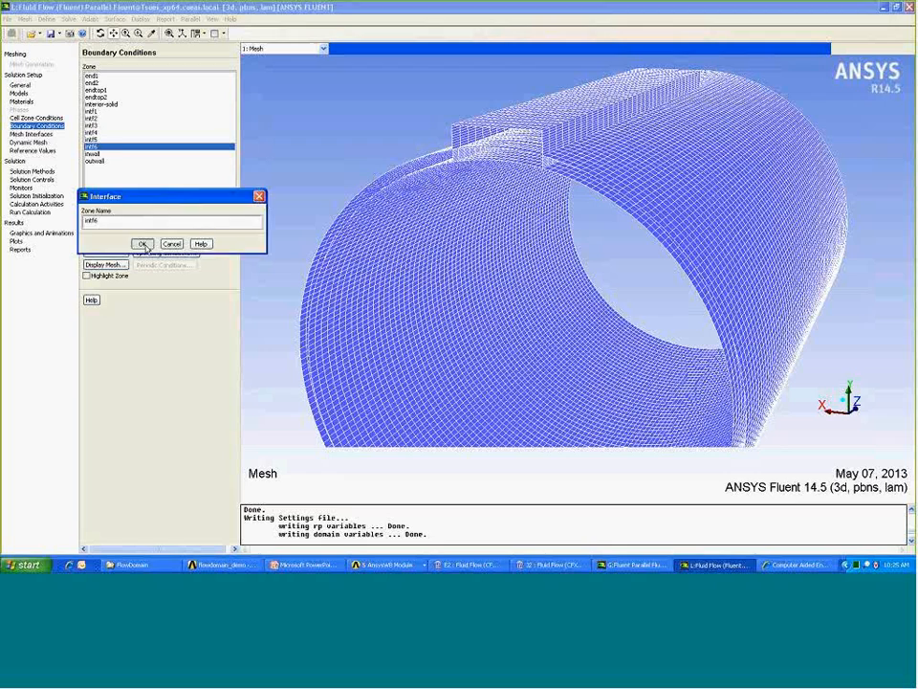
pyautogui.click(142, 244)
# - Check the boundary type of each zone from intf1 through intf6
pyautogui.click(96, 111)
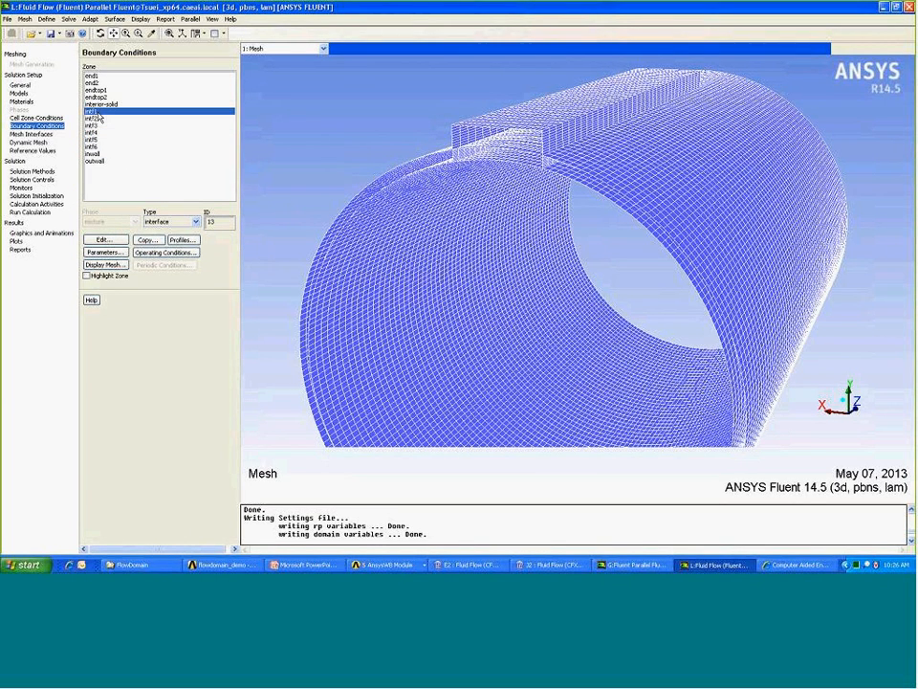
pyautogui.click(97, 119)
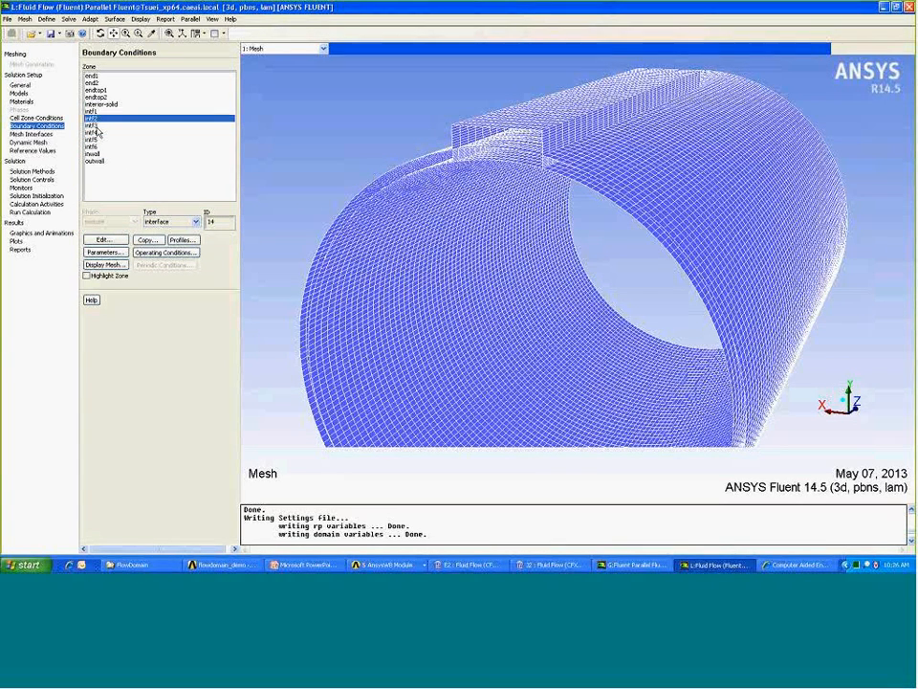
pyautogui.click(95, 125)
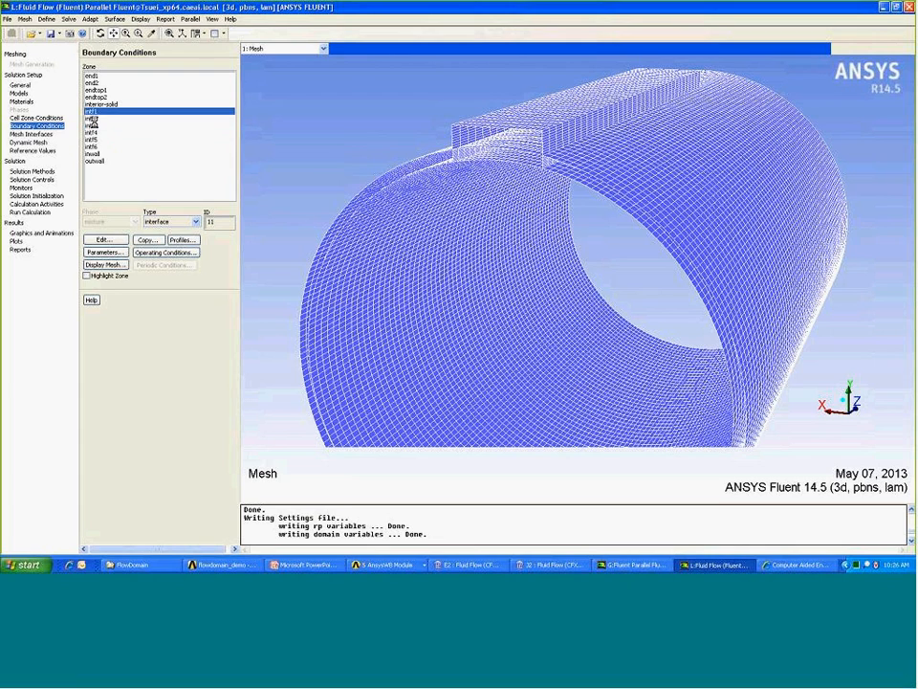
pyautogui.click(96, 132)
pyautogui.click(95, 139)
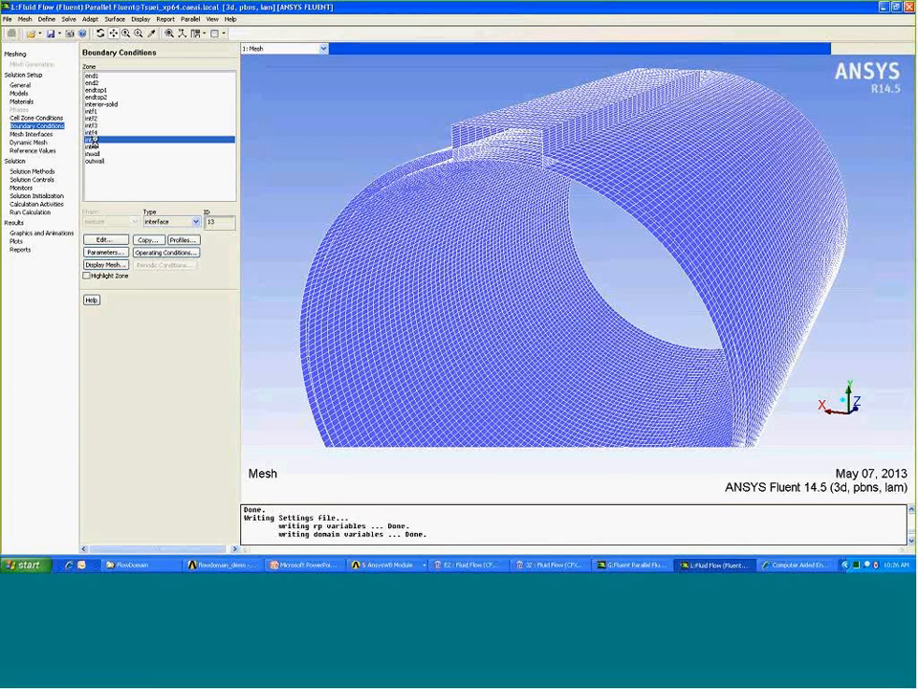
pyautogui.click(96, 146)
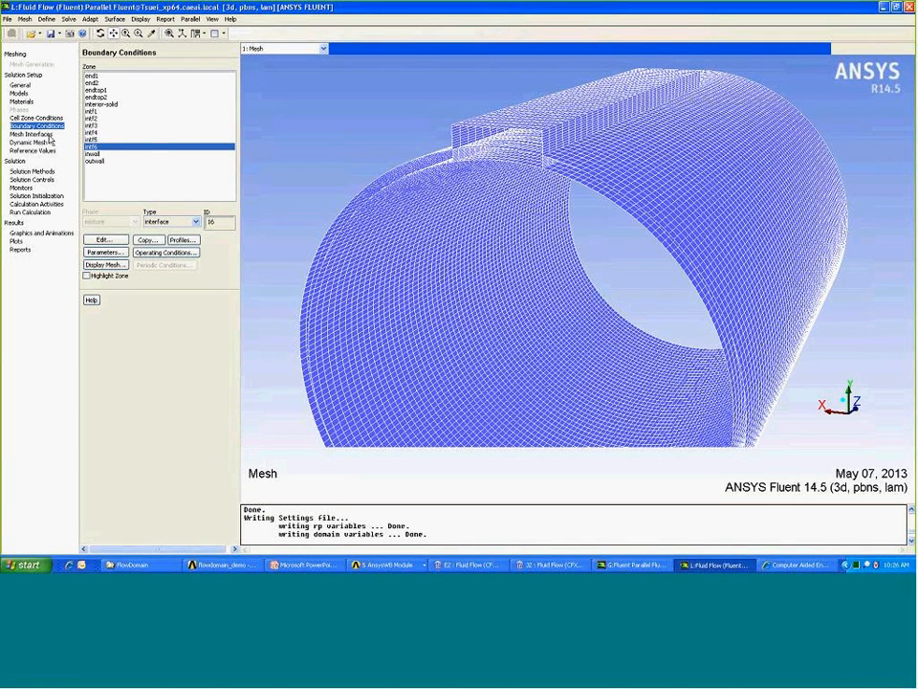
# - Create a mesh interface named meshintf1 that pairs interface zone intf1 with intf2
pyautogui.click(47, 136)
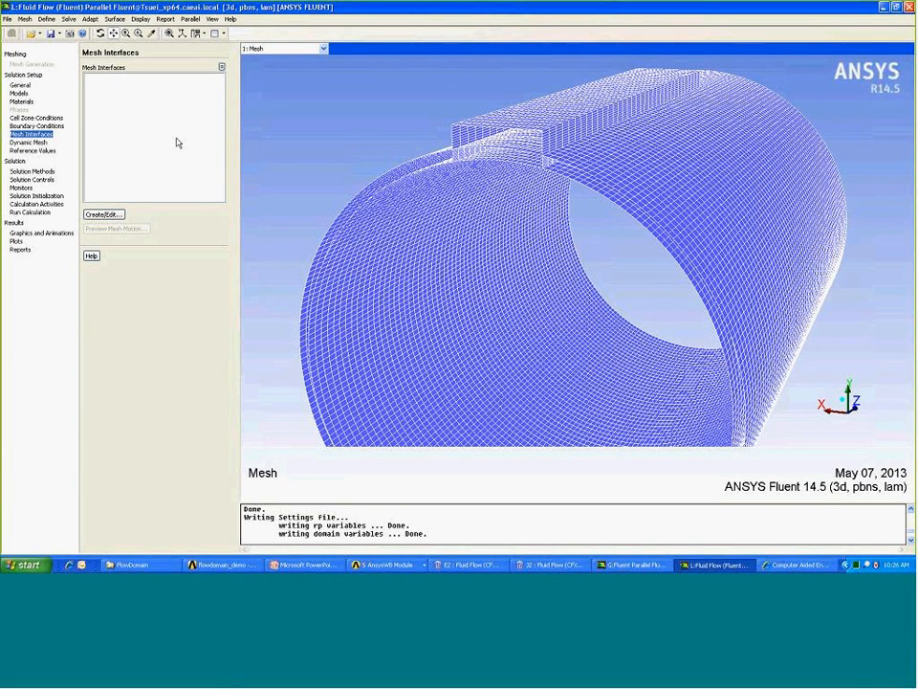
pyautogui.click(113, 218)
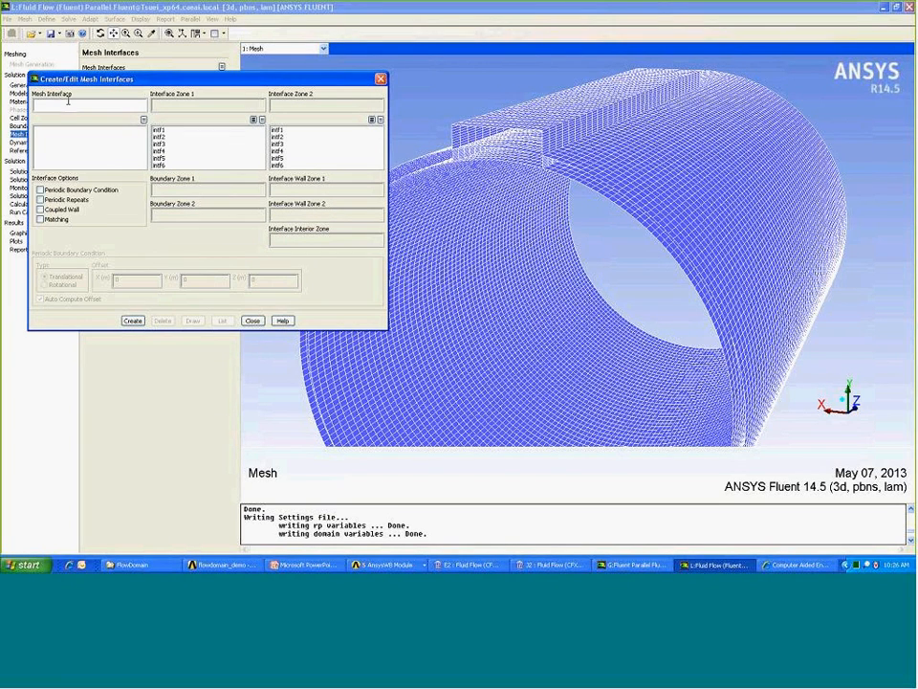
pyautogui.write('mesh')
pyautogui.write('int')
pyautogui.write('h')
pyautogui.write('f1')
pyautogui.click(176, 130)
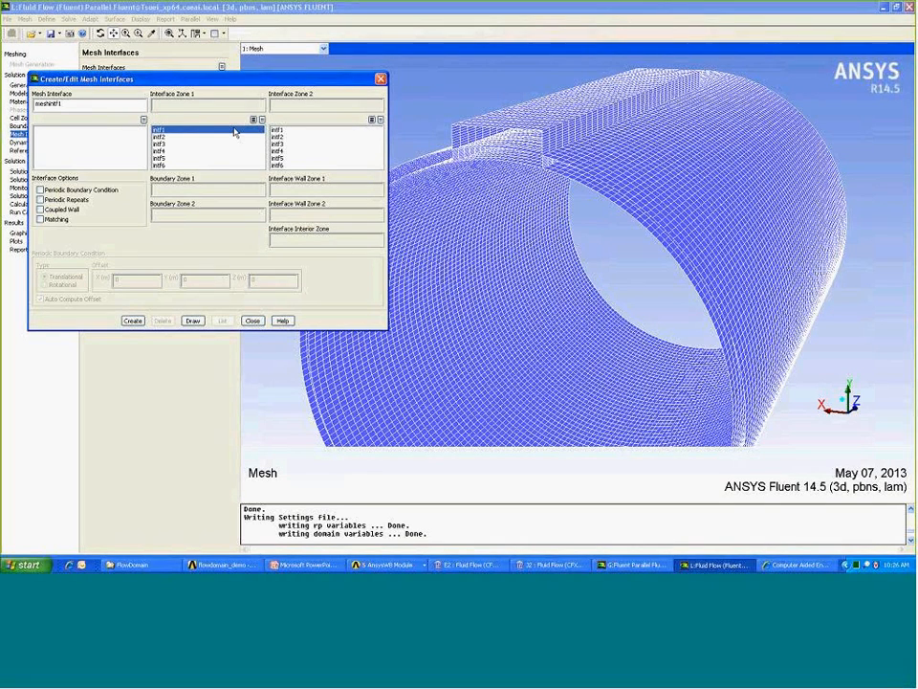
pyautogui.click(284, 137)
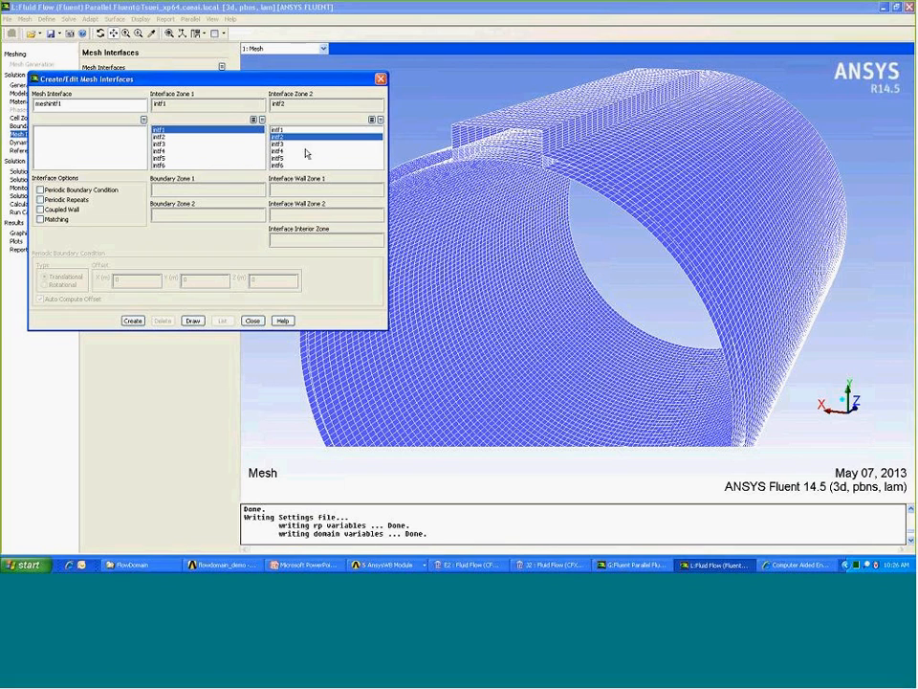
pyautogui.click(133, 321)
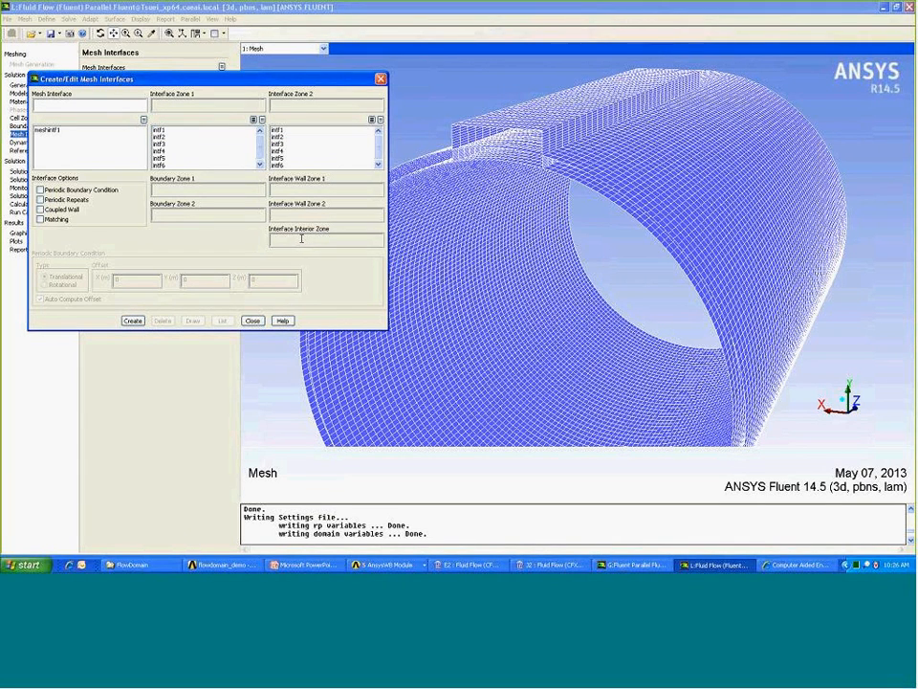
# - Create a mesh interface named meshintf2 that pairs interface zone intf3 with intf4
pyautogui.click(96, 105)
pyautogui.write('meshintf2')
pyautogui.click(165, 145)
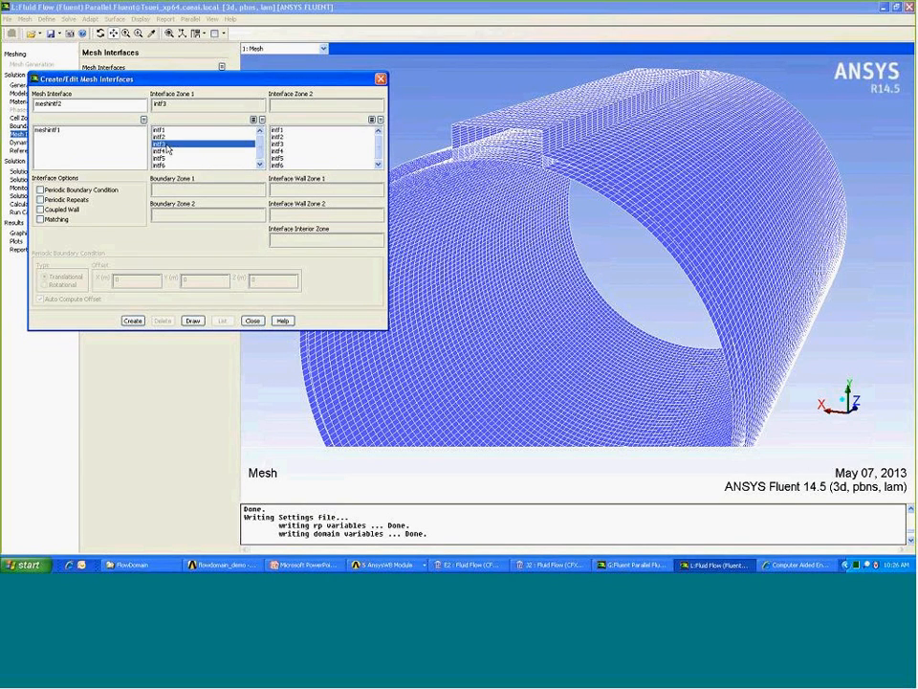
pyautogui.click(286, 151)
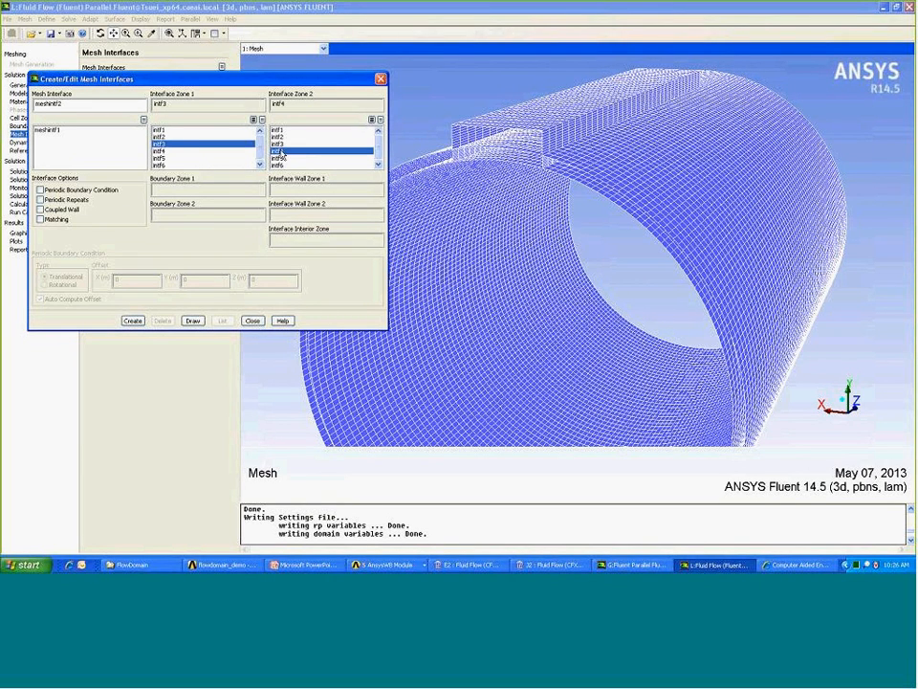
pyautogui.click(132, 320)
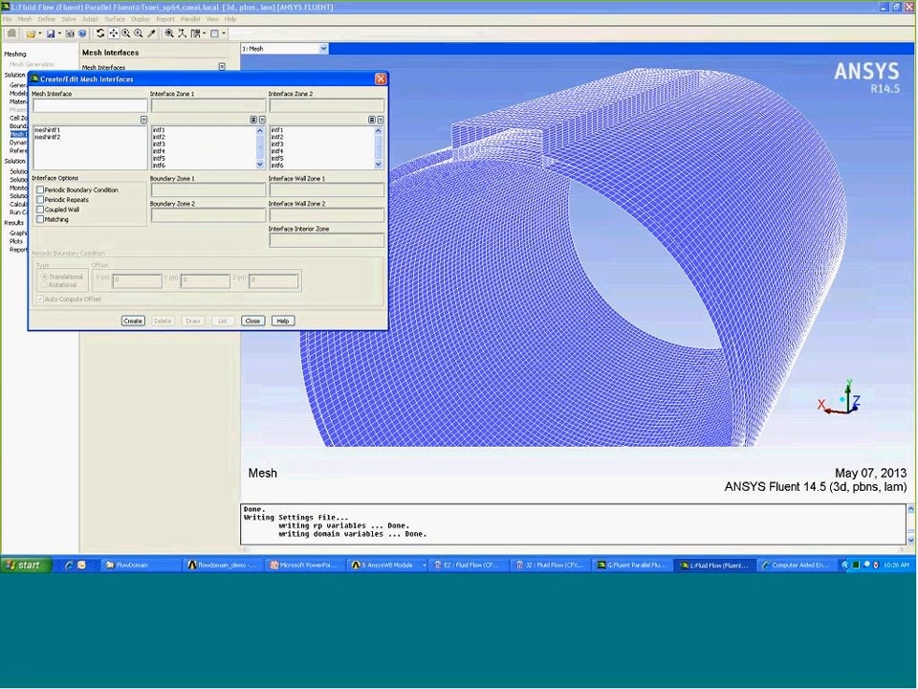
# - Create a mesh interface named meshintf3 pairing interface zone intf5 with intf6, and finish the mesh interface definition
pyautogui.write('meshintf3')
pyautogui.click(161, 158)
pyautogui.click(280, 165)
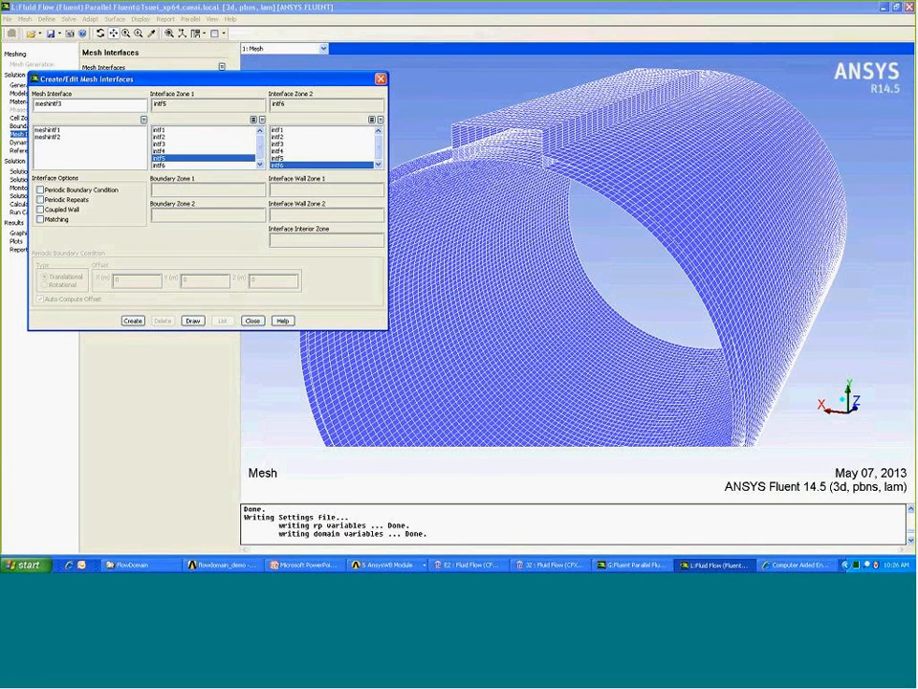
pyautogui.click(133, 321)
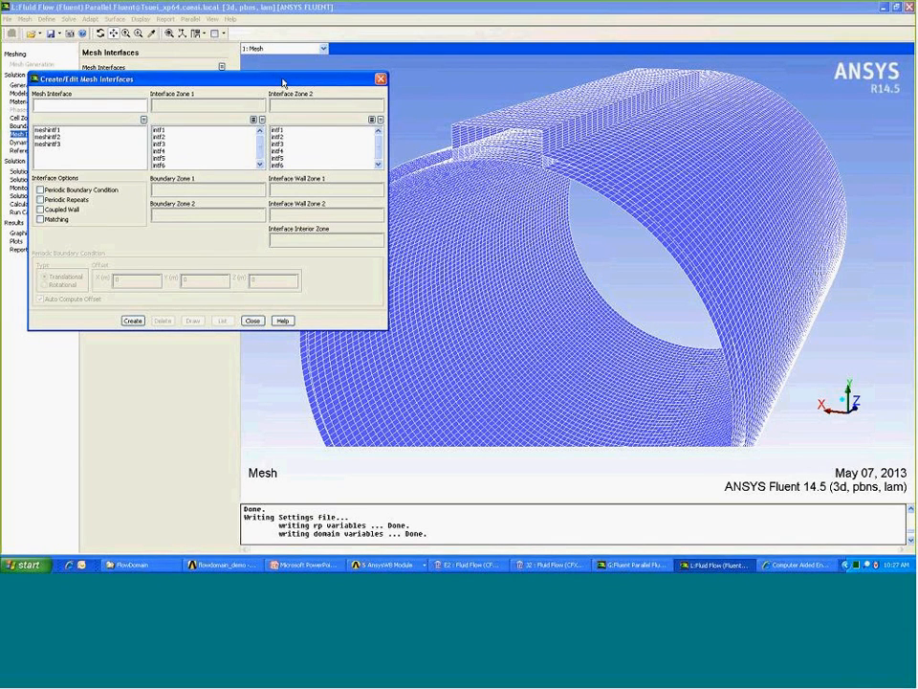
pyautogui.moveTo(283, 83); pyautogui.dragTo(295, 81)
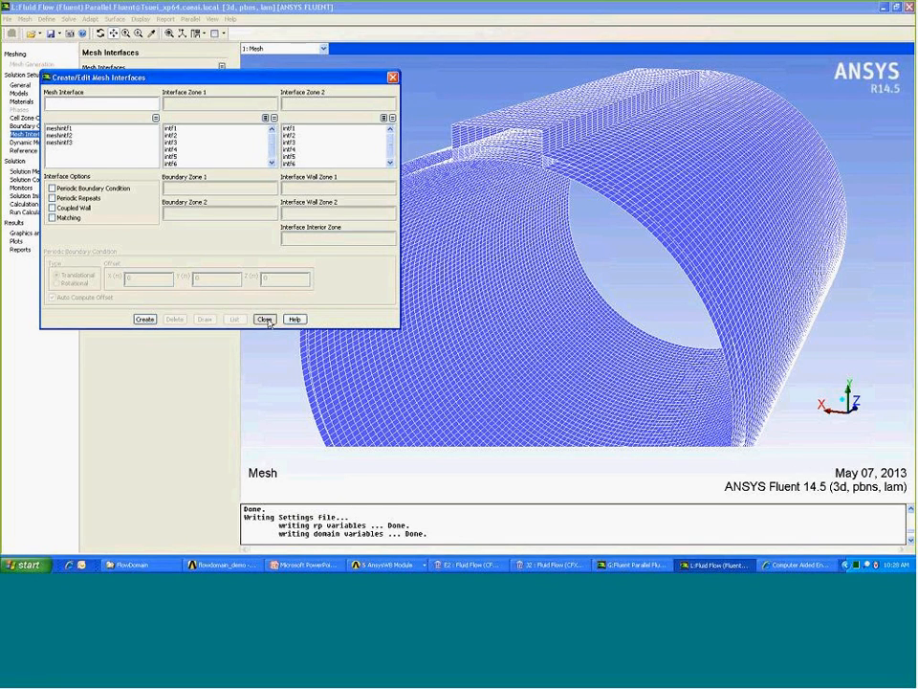
pyautogui.click(265, 320)
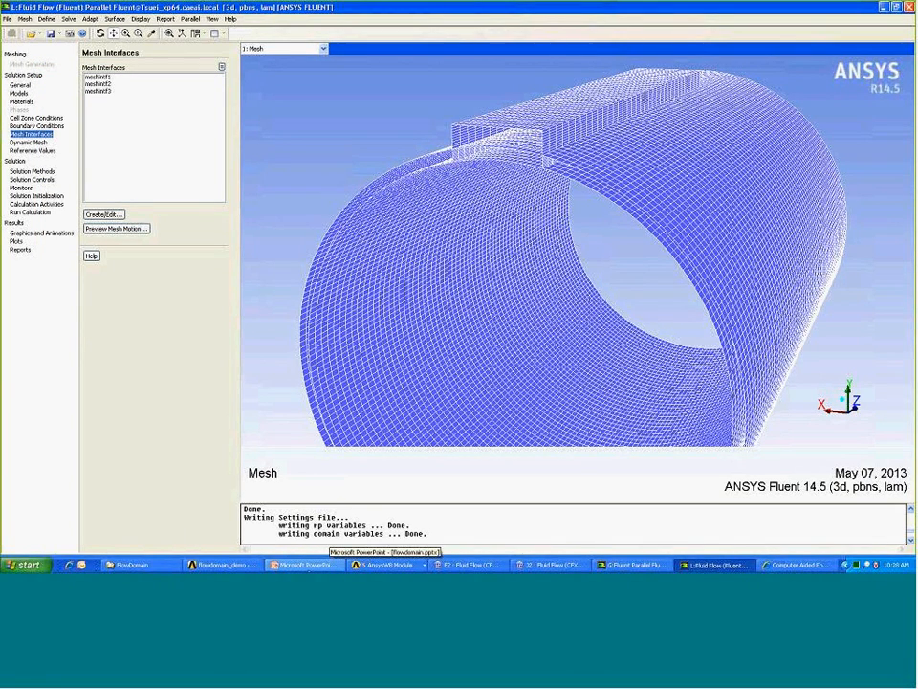
# - Switch to the flowdomain.pptx presentation in PowerPoint and show the Summary slide
pyautogui.click(315, 565)
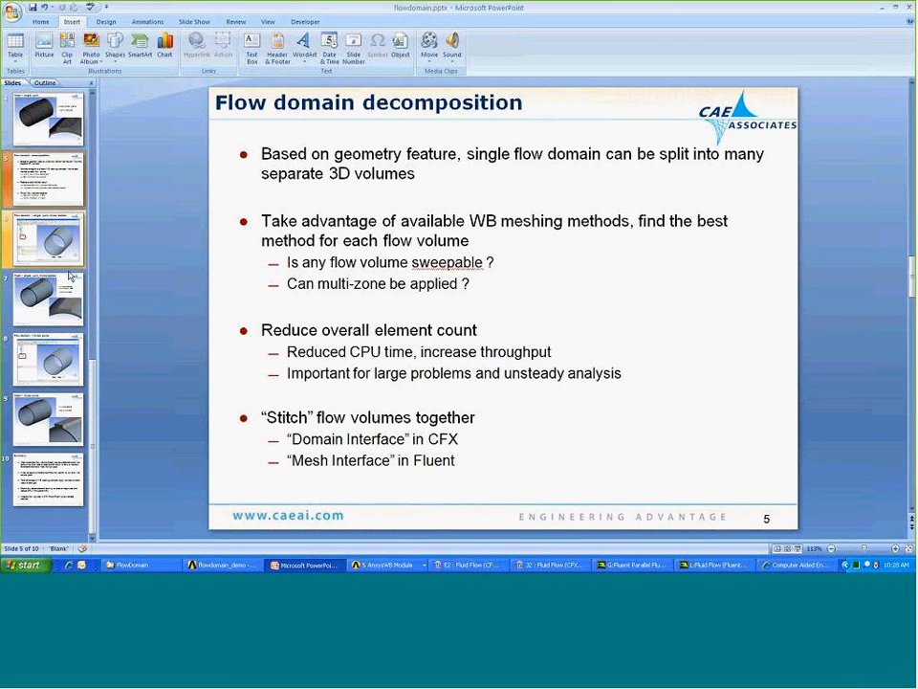
pyautogui.click(47, 478)
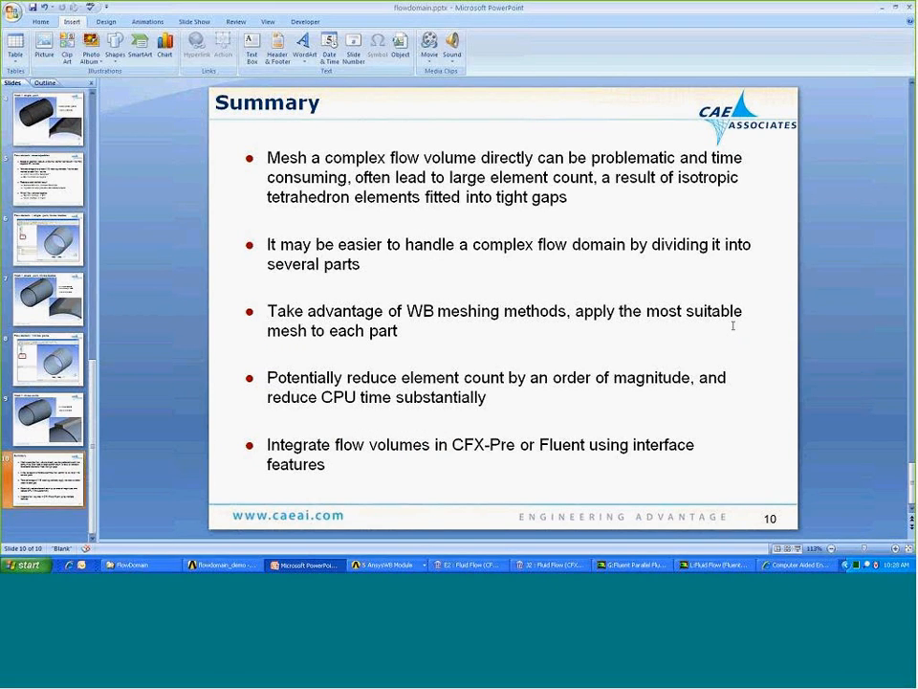